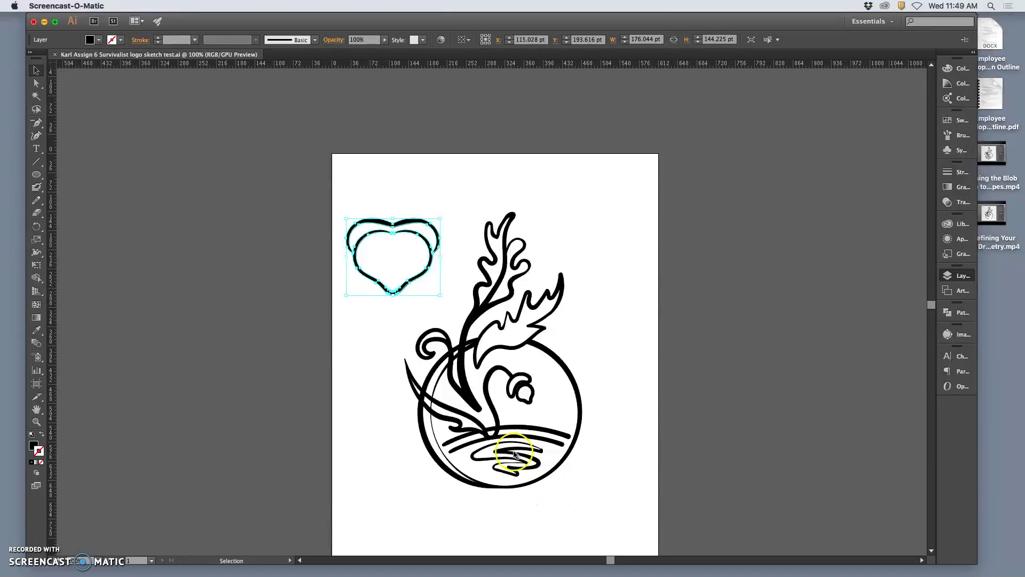
Enlarge the heart-shaped outline, place it over the circular plant drawing, and scale it to about 340 pt wide by 341 pt high
scroll(448, 369, "down", 4)
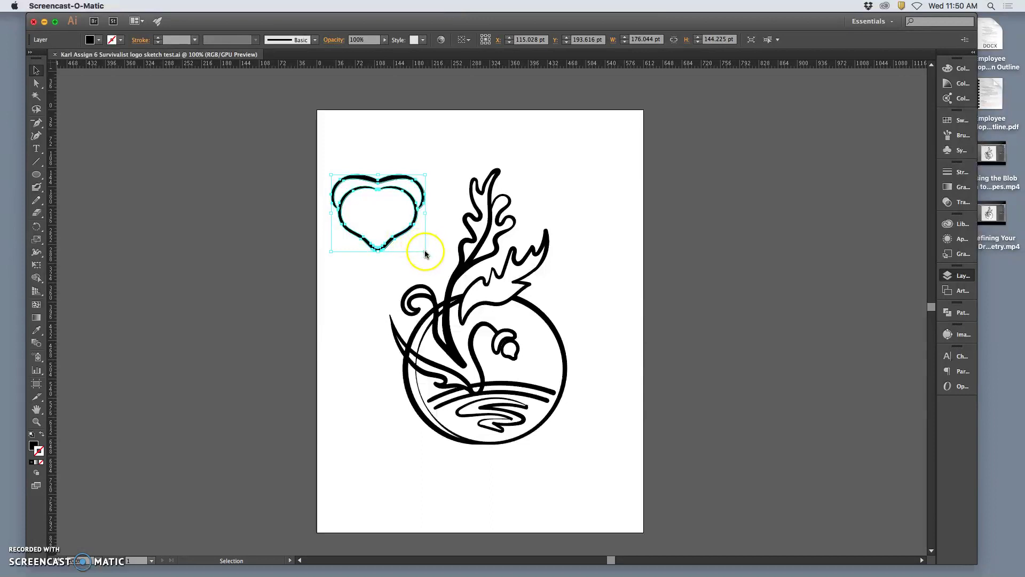
key("F7")
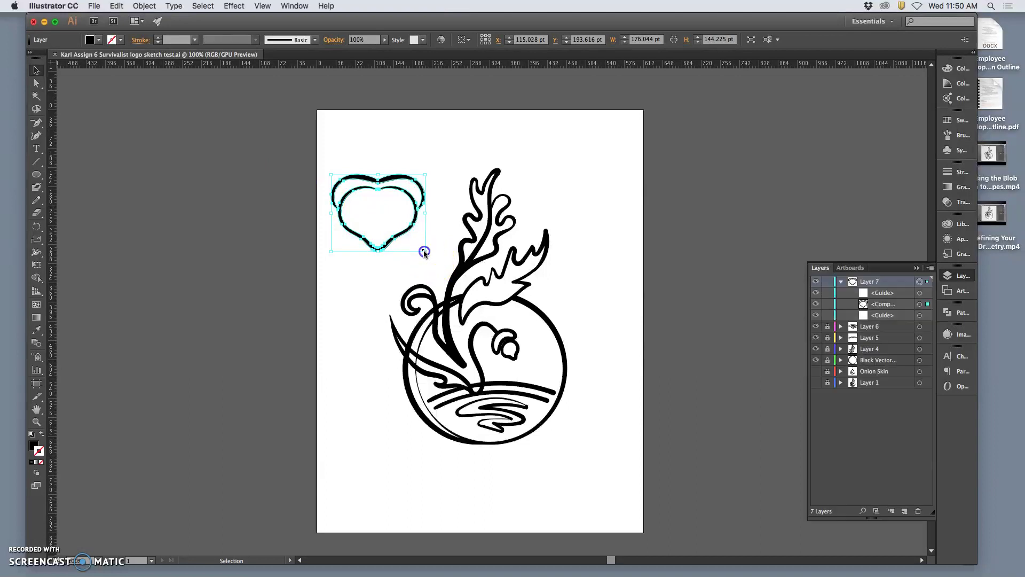
left_click_drag(423, 251, 626, 533)
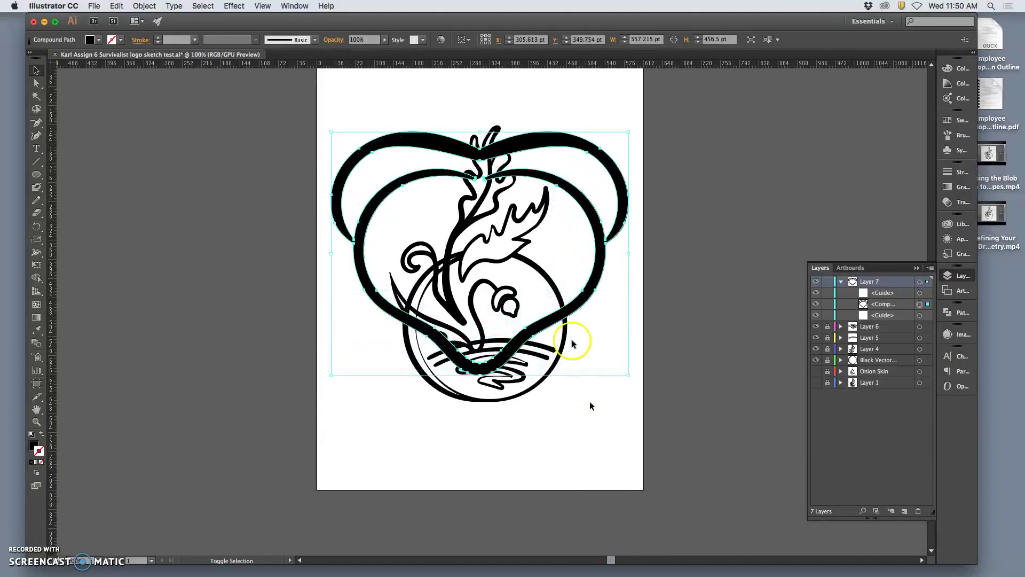
left_click_drag(481, 376, 471, 426)
left_click_drag(511, 162, 517, 194)
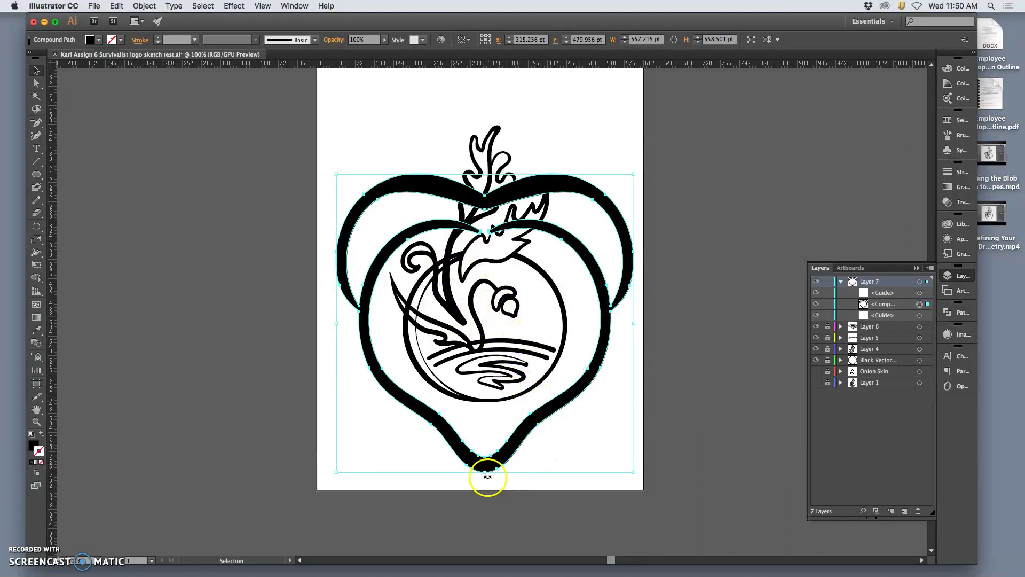
left_click_drag(486, 473, 486, 455)
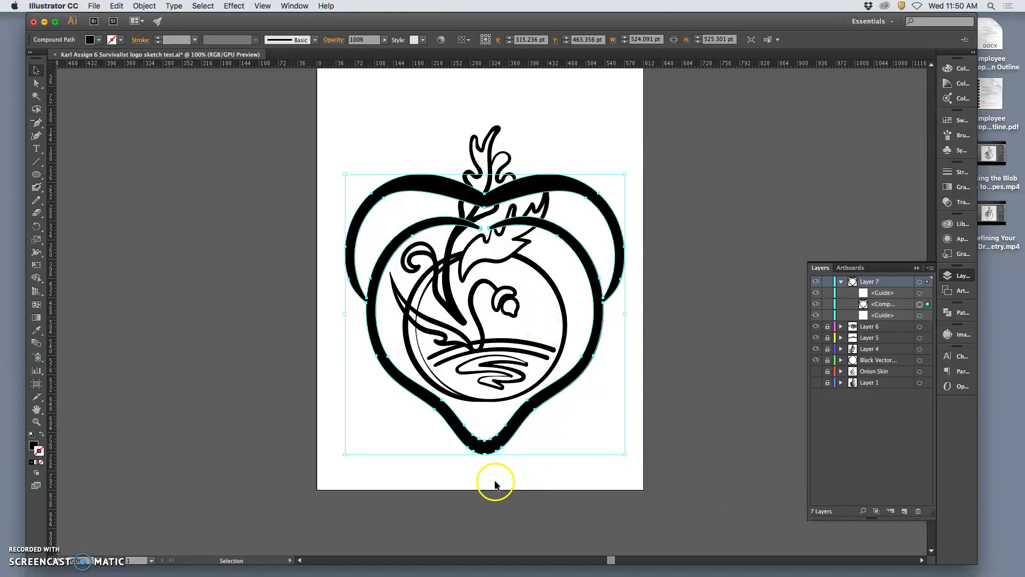
left_click_drag(623, 454, 573, 413)
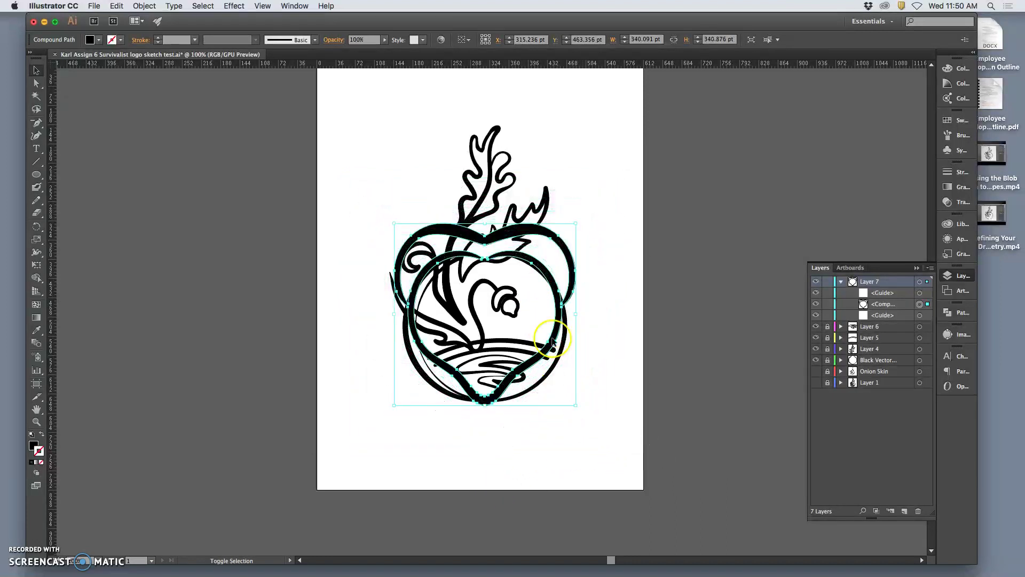
Try placing the heart-shaped outline above, below and directly over the circle, and undo the latest placements
left_click_drag(515, 208, 515, 82)
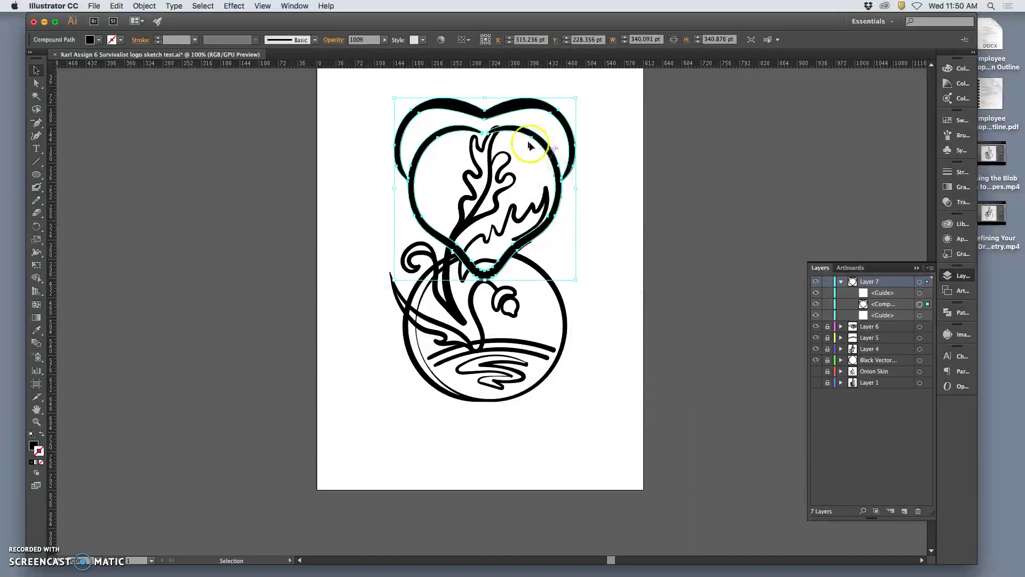
left_click_drag(497, 117, 501, 387)
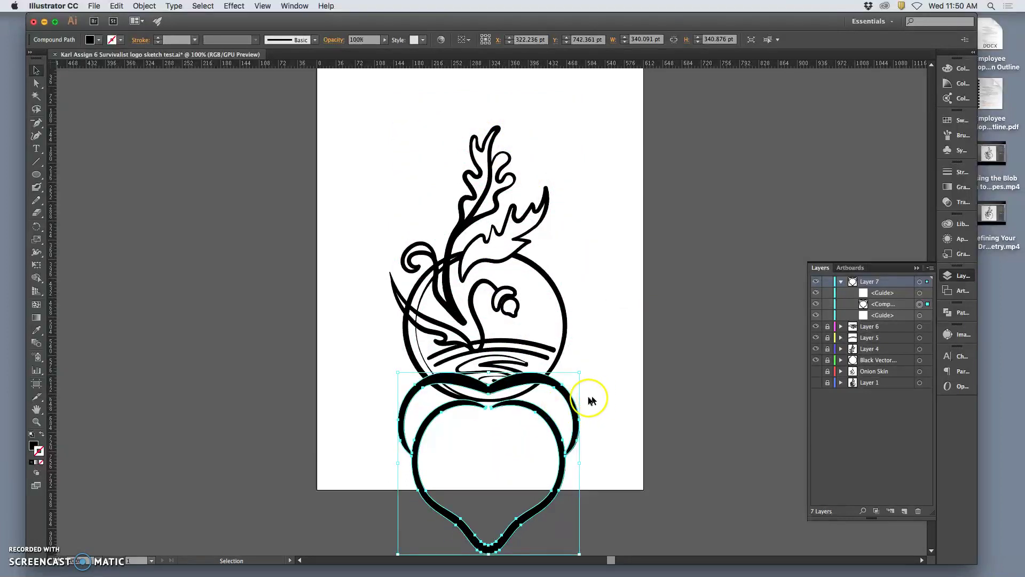
left_click_drag(521, 372, 504, 241)
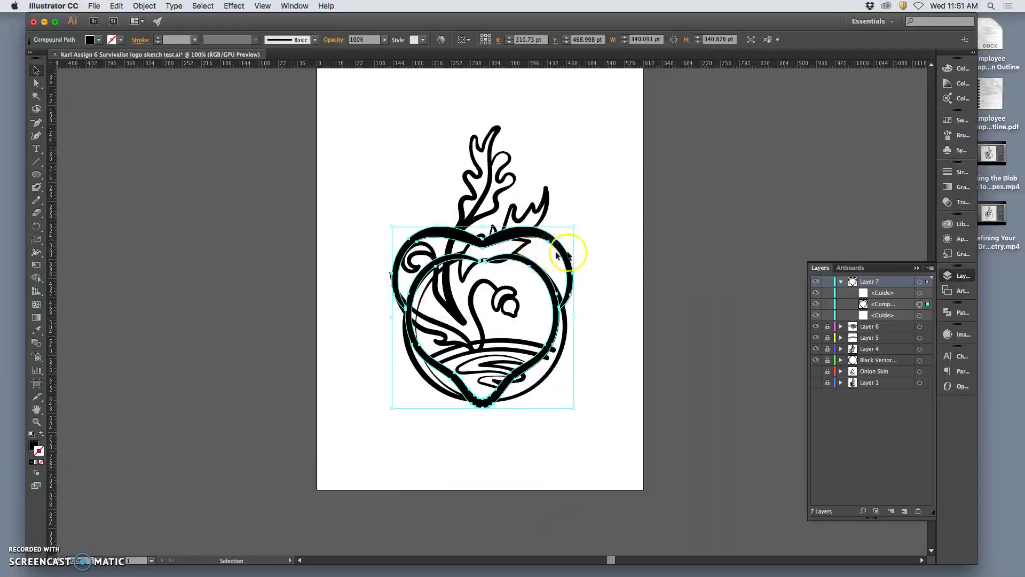
left_click(601, 257)
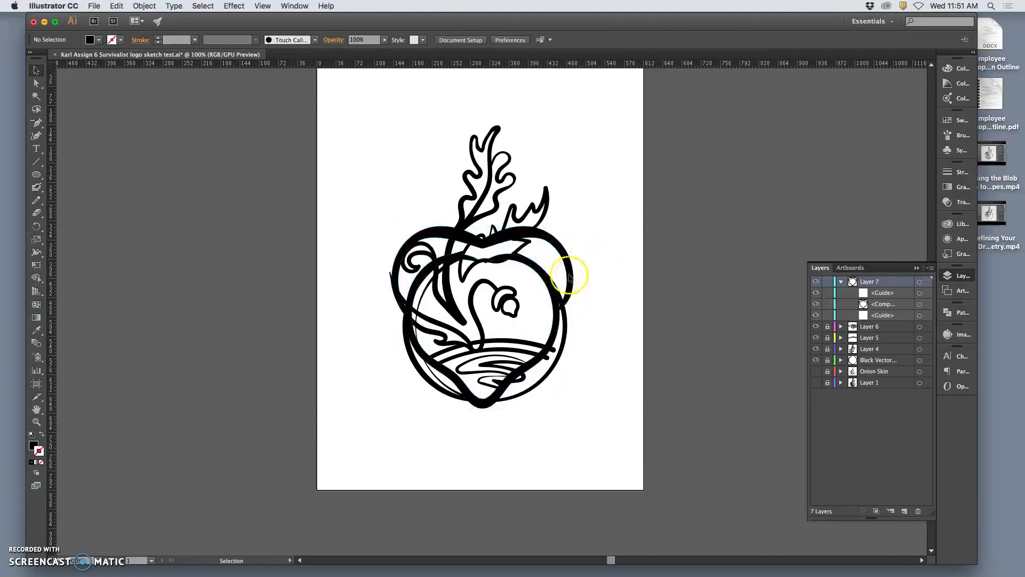
key("super+z")
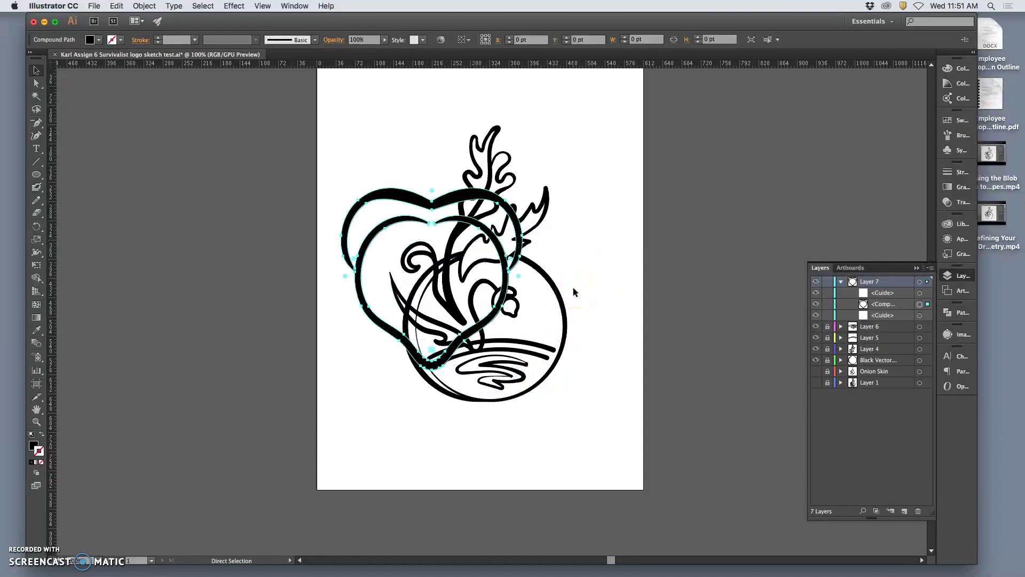
Center the heart-shaped outline over the circle and resize it to about 364 pt wide by 349 pt high
left_click_drag(455, 210, 498, 233)
left_click_drag(577, 314, 581, 314)
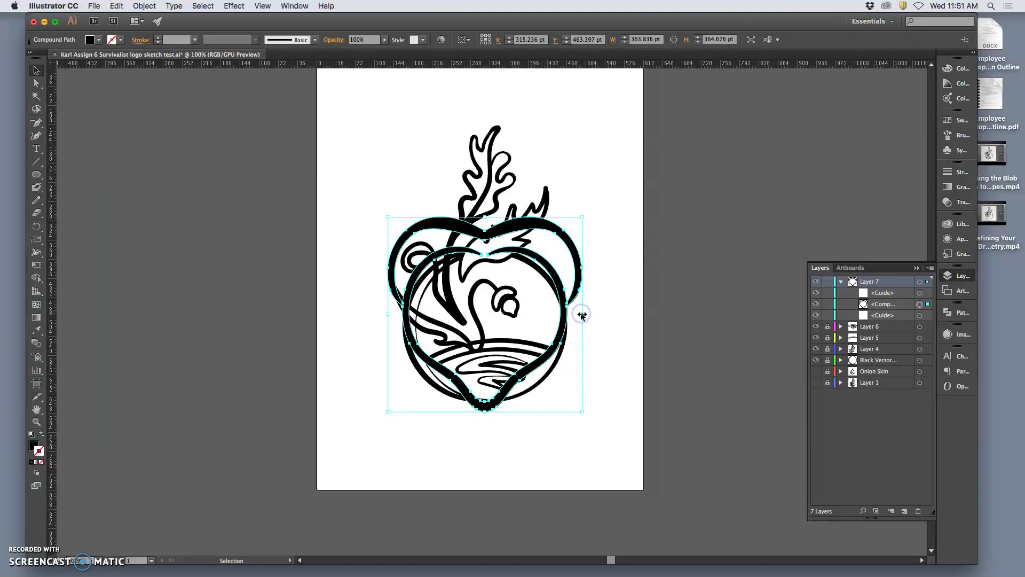
left_click_drag(485, 217, 485, 226)
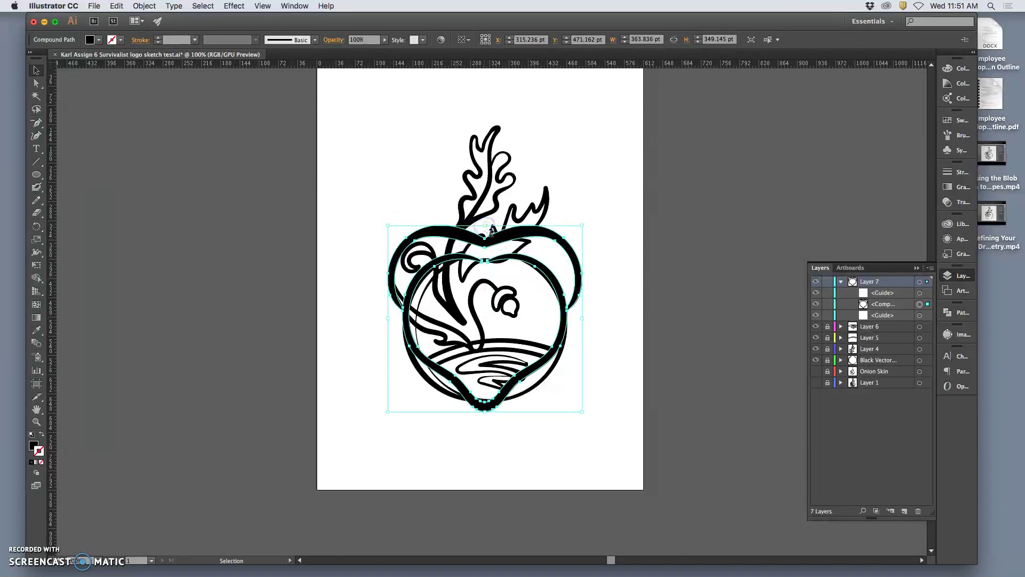
key("Return")
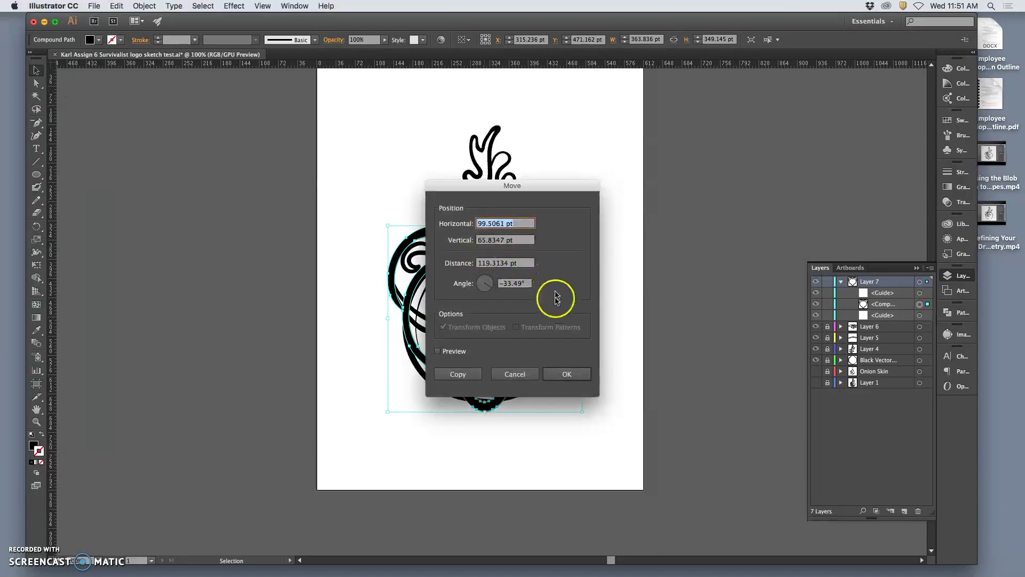
left_click(523, 374)
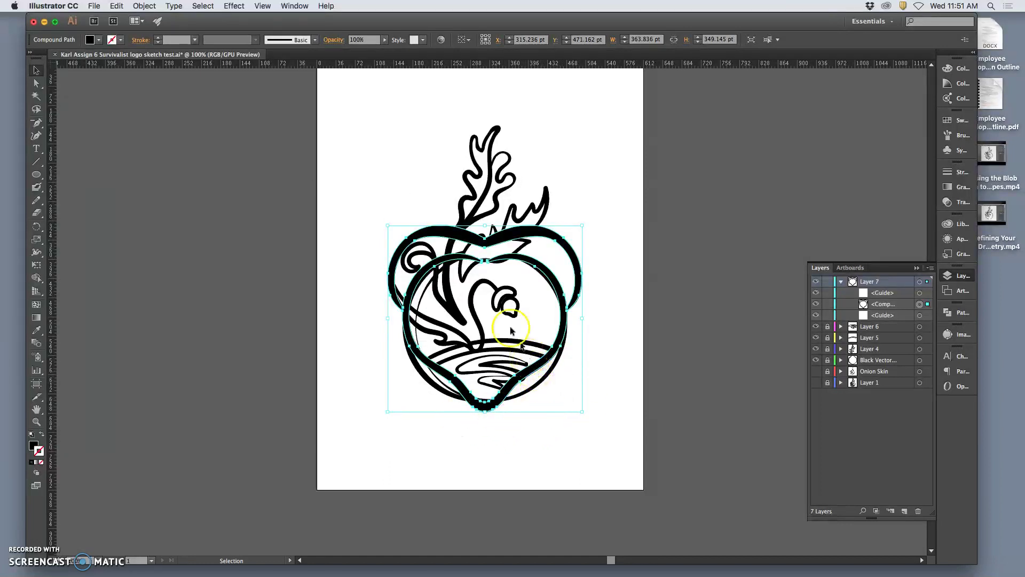
left_click(412, 187)
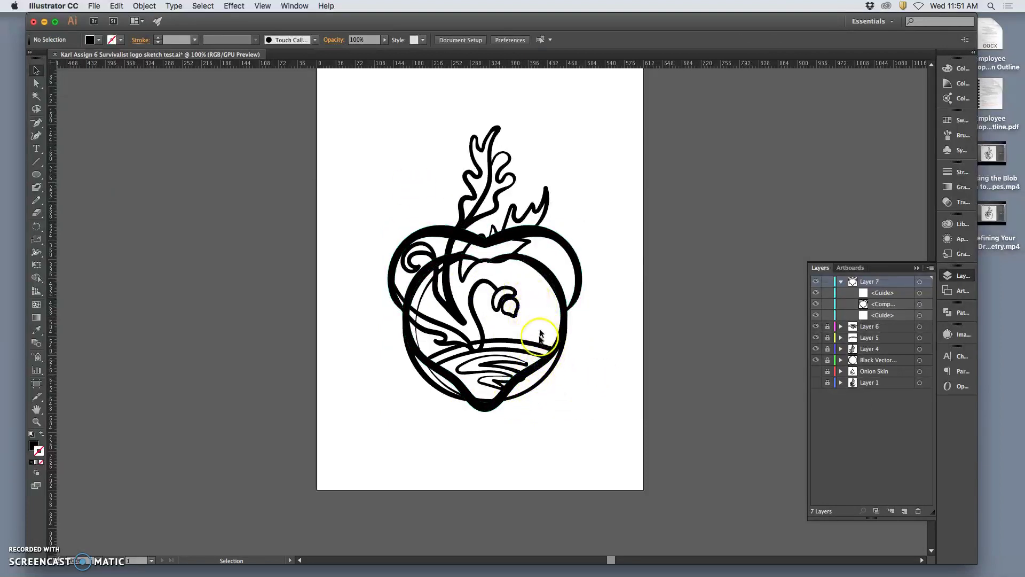
Copy the heart-shaped outline from Layer 7, and lock and hide that layer
left_click(919, 282)
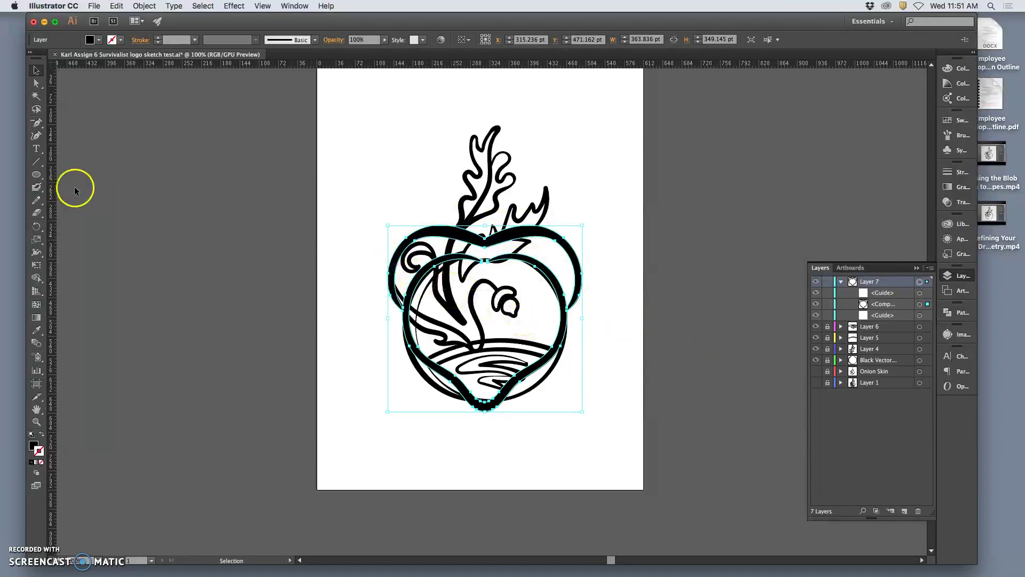
left_click(36, 199)
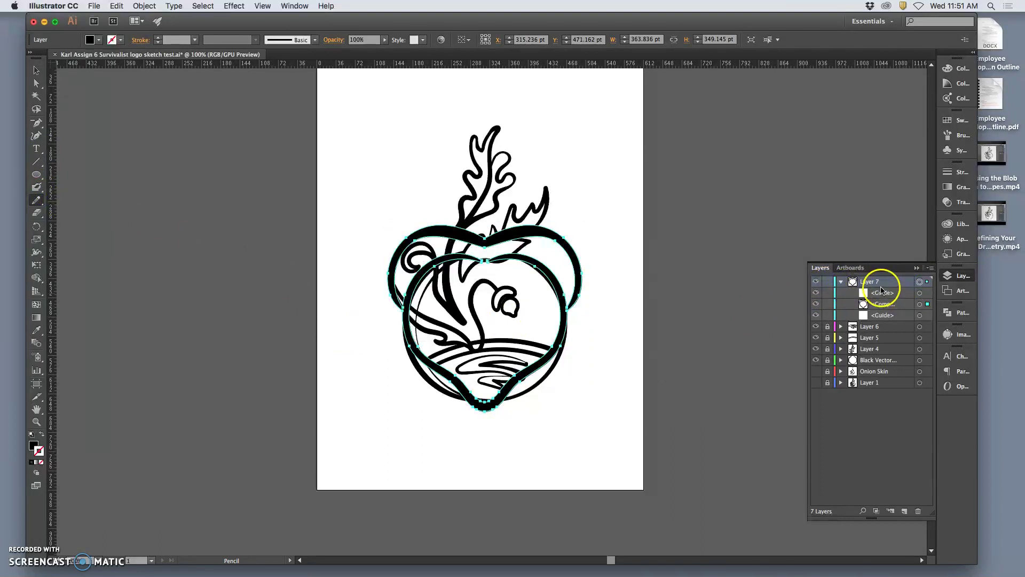
left_click(826, 281)
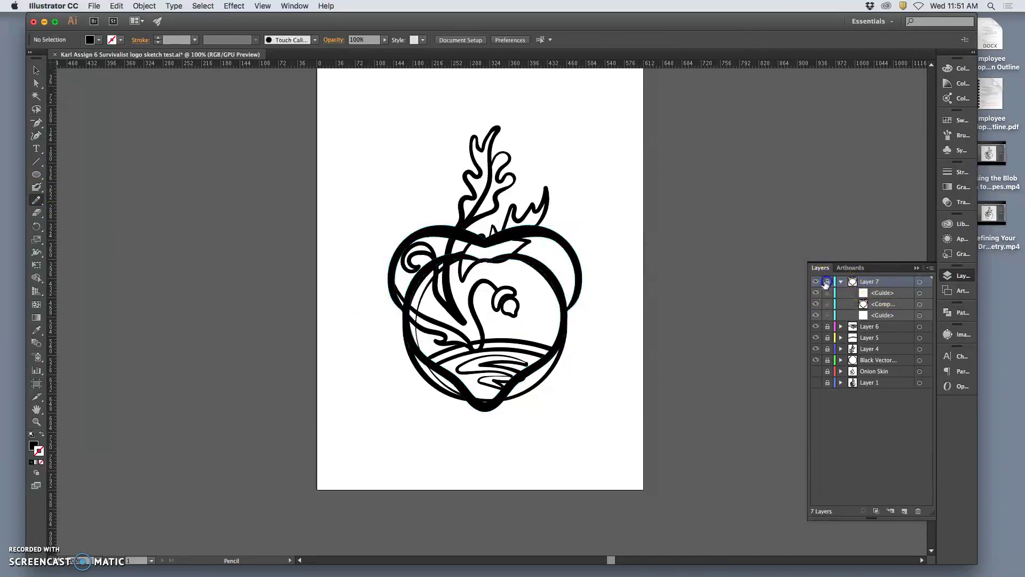
left_click(816, 282)
Create a new layer above Layer 7 and paste the copied outline in place on it
left_click(905, 511)
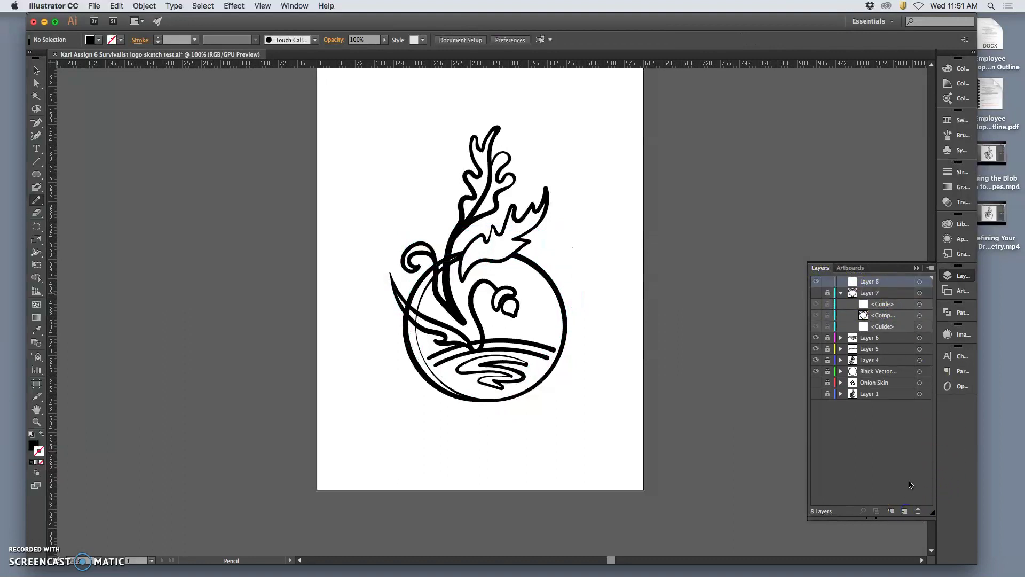
left_click(117, 5)
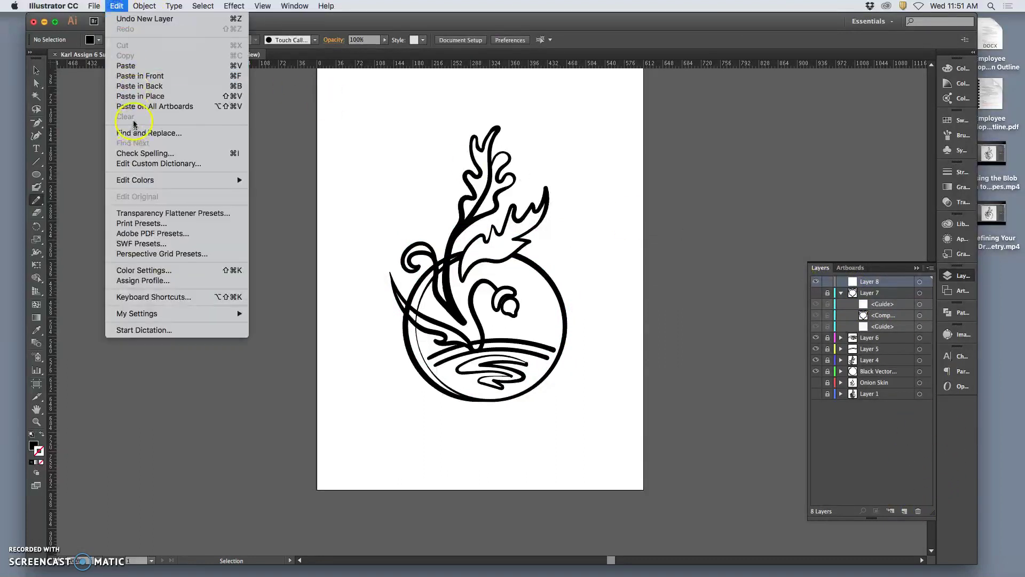
left_click(130, 97)
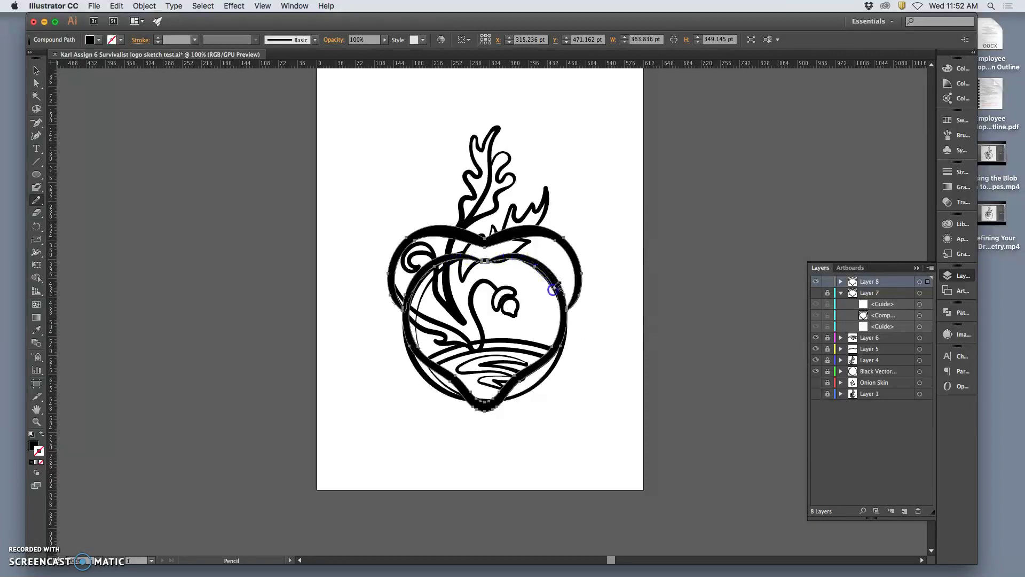
Redraw the pasted outline's inner curve with the Pencil so the shape fills solid, and unite the Layer 8 artwork with Pathfinder
left_click_drag(569, 307, 570, 308)
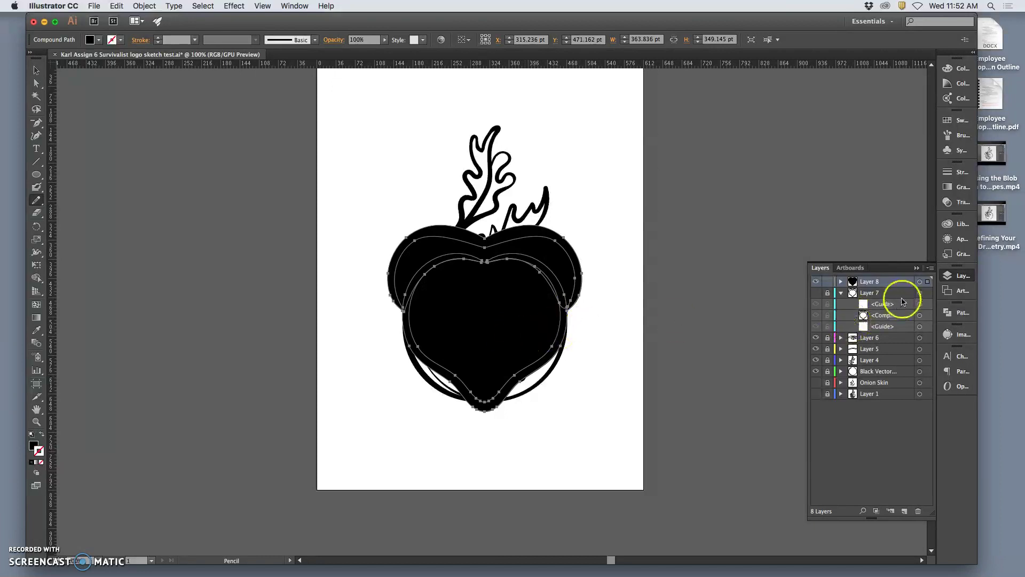
left_click(920, 282)
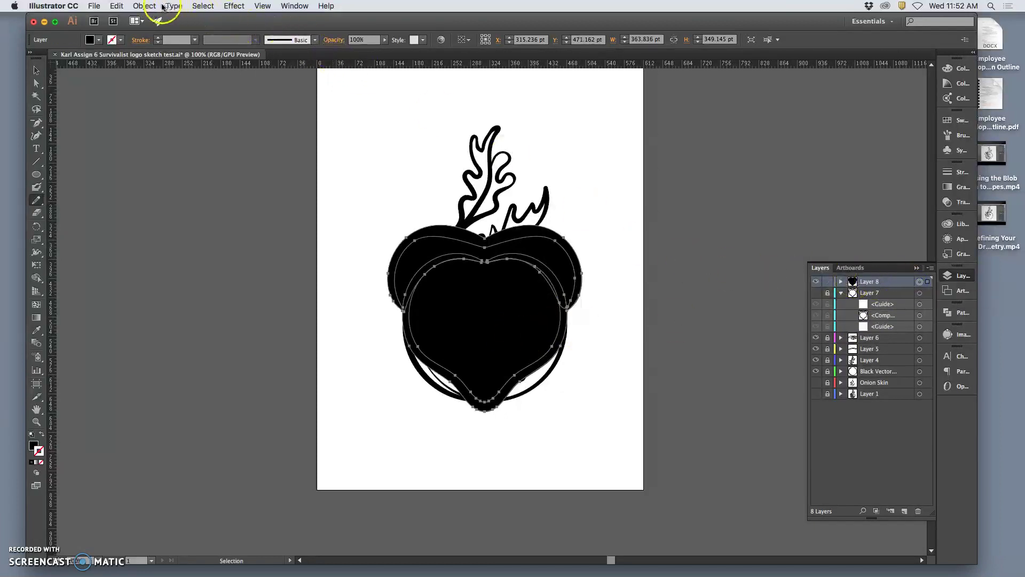
left_click(292, 7)
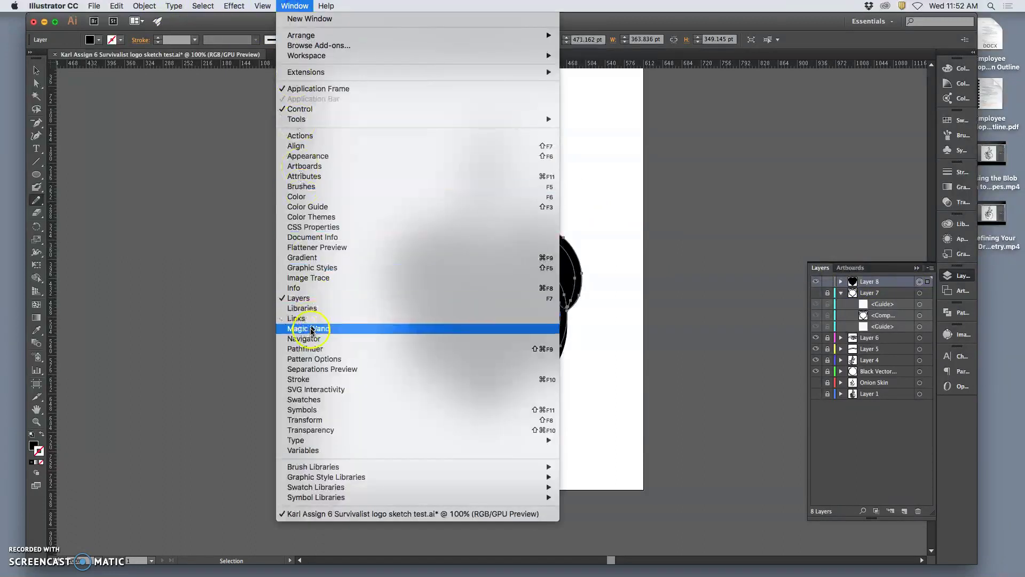
left_click(297, 349)
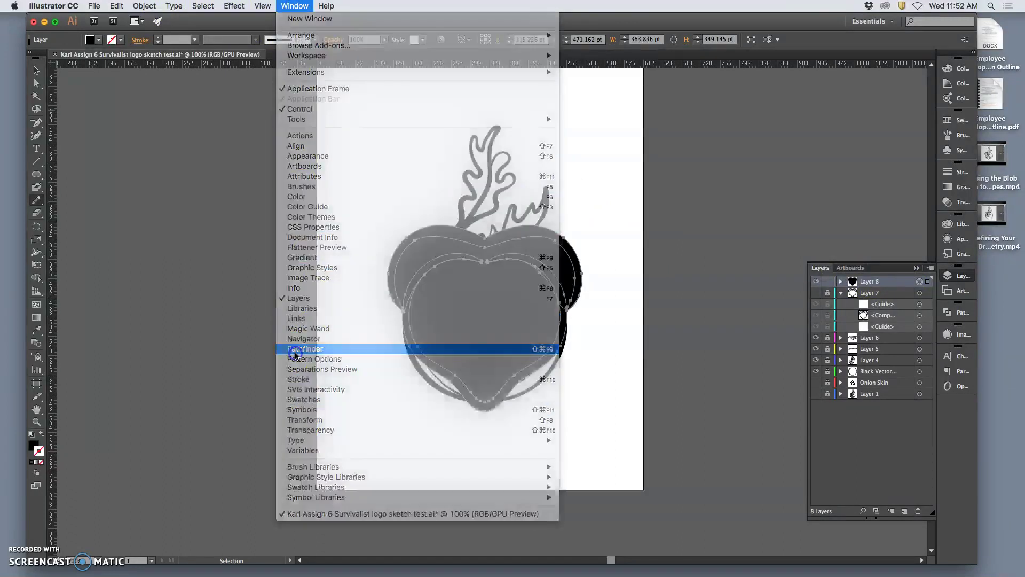
left_click(819, 330)
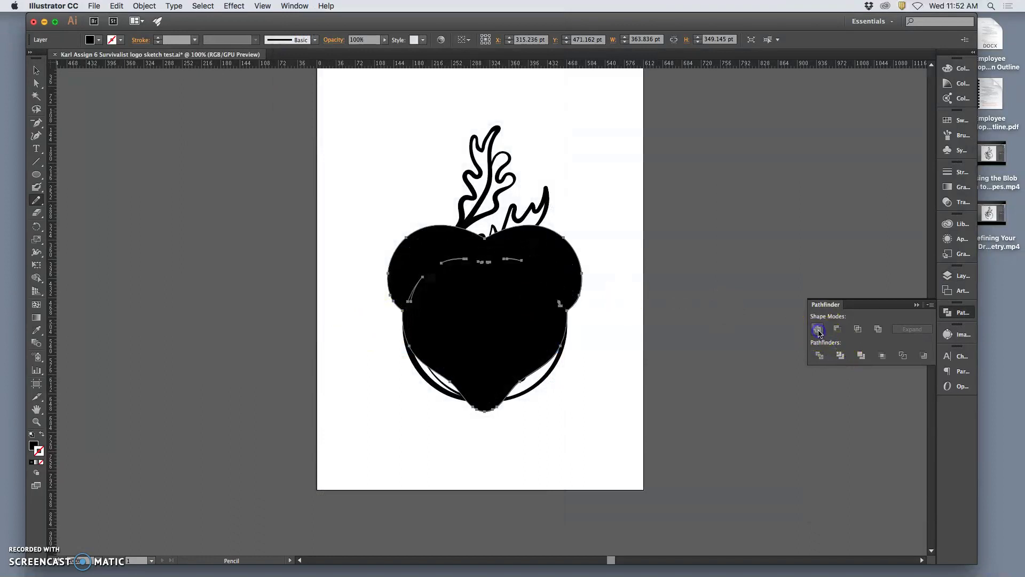
left_click(36, 187)
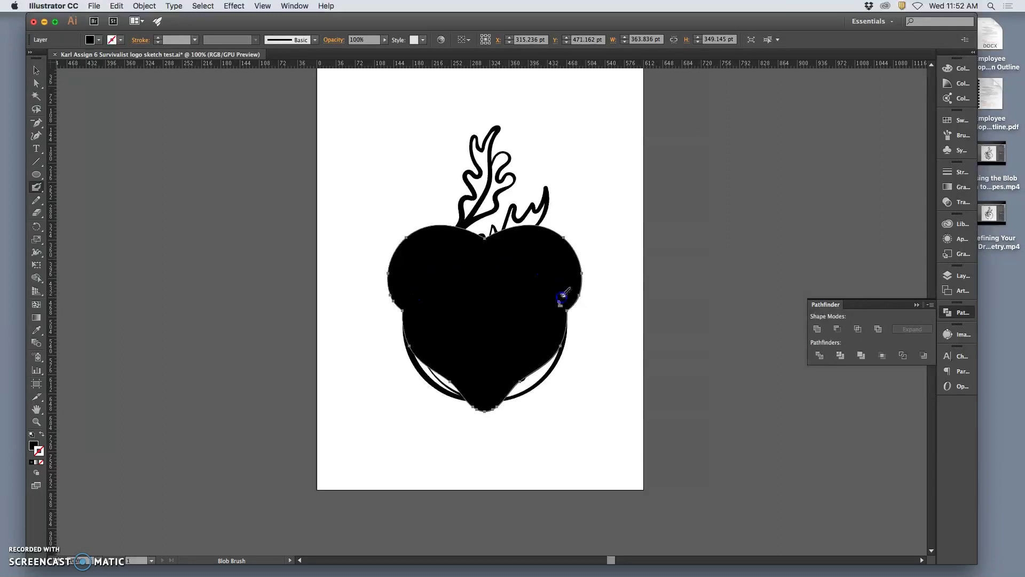
key("super+shift+a")
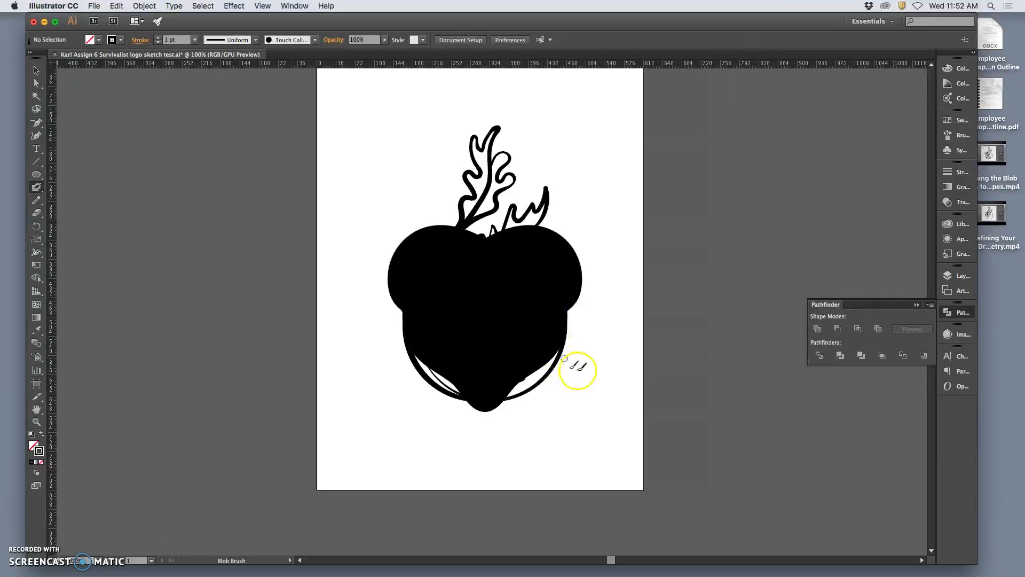
left_click(917, 304)
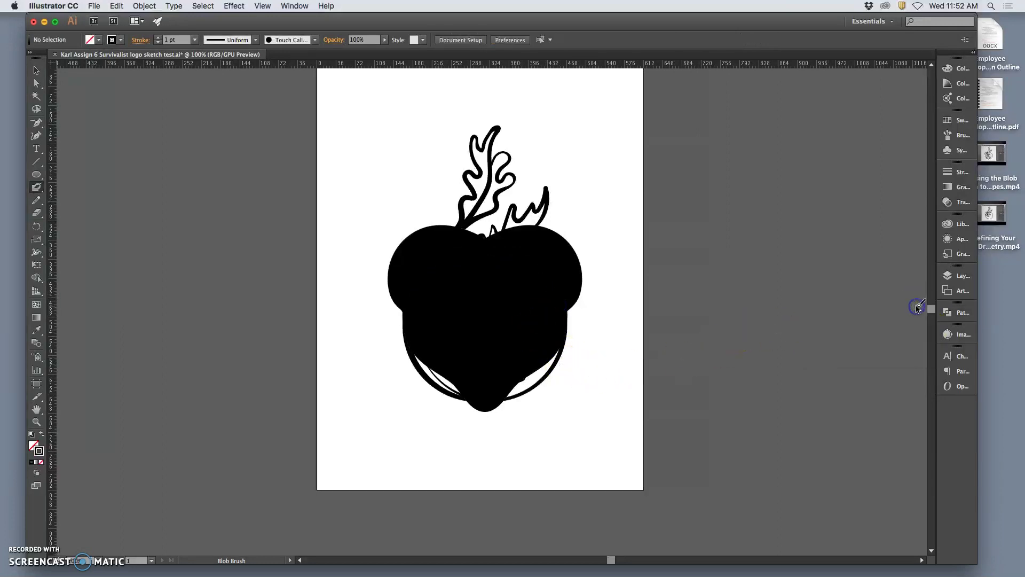
Select the solid Layer 8 shape and redraw its lower edge across the middle with the Pencil, leaving a cap about 167 pt high
left_click(948, 276)
left_click(828, 282)
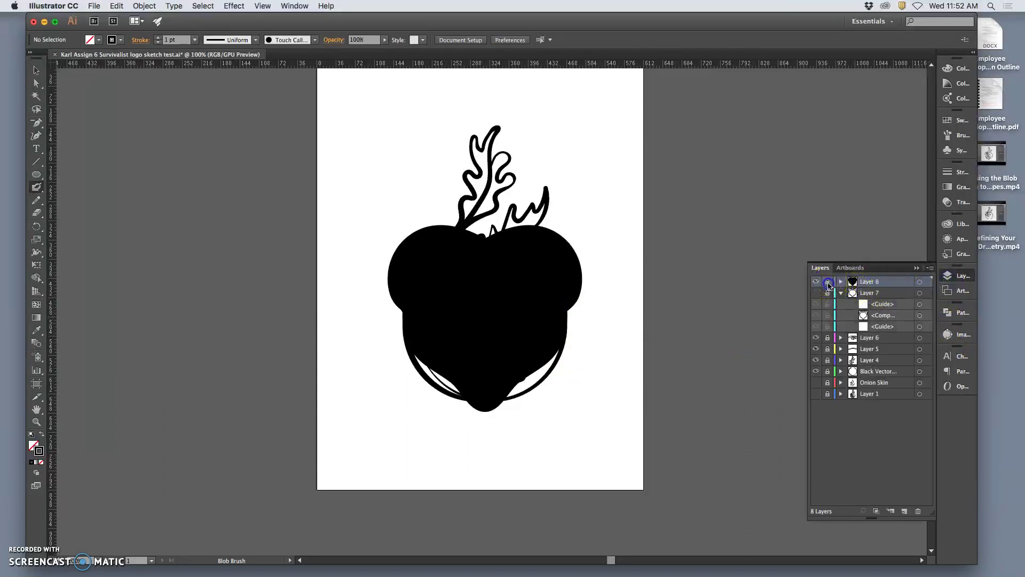
left_click(919, 282)
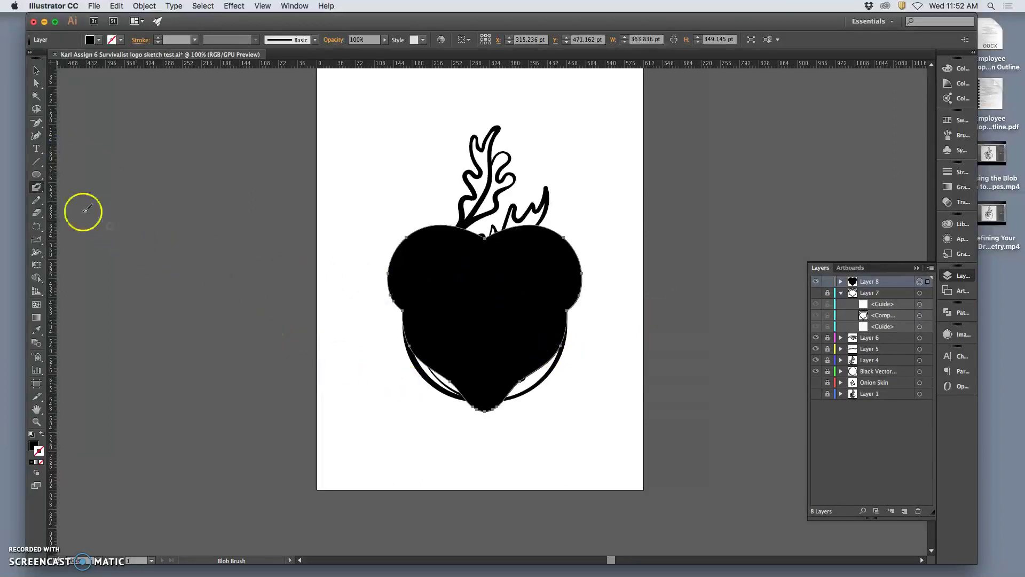
left_click(37, 199)
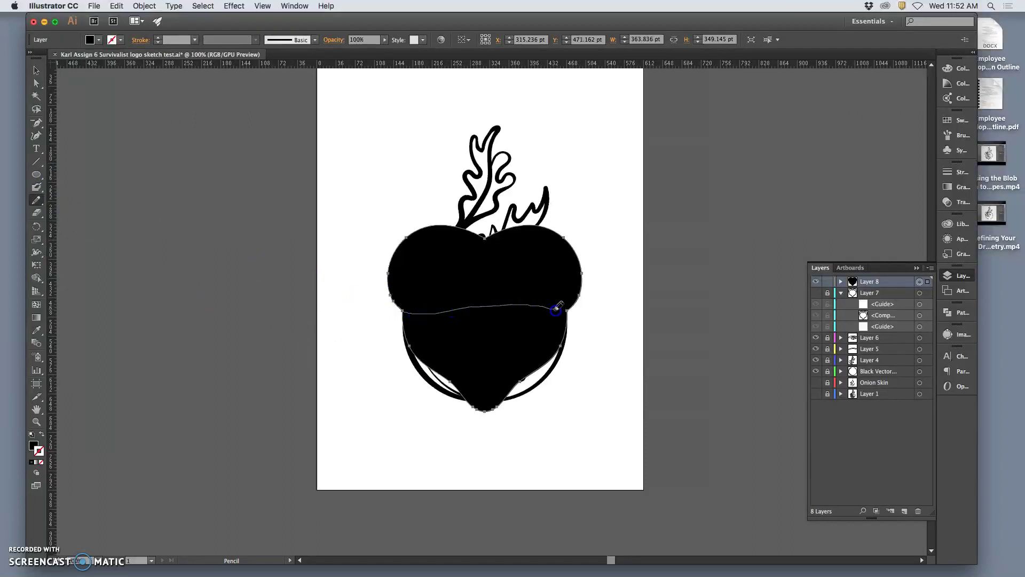
left_click_drag(566, 311, 565, 312)
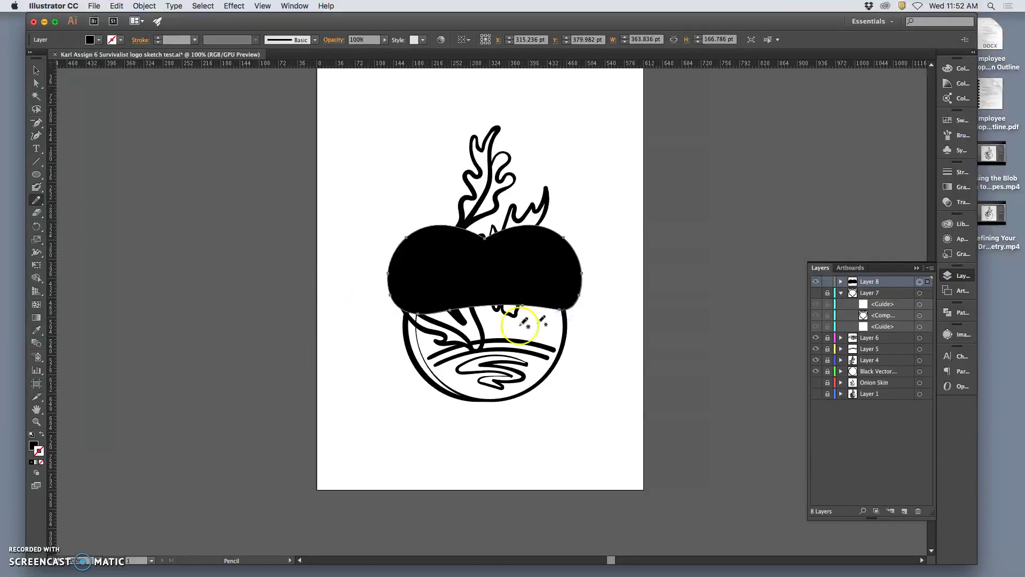
key("super")
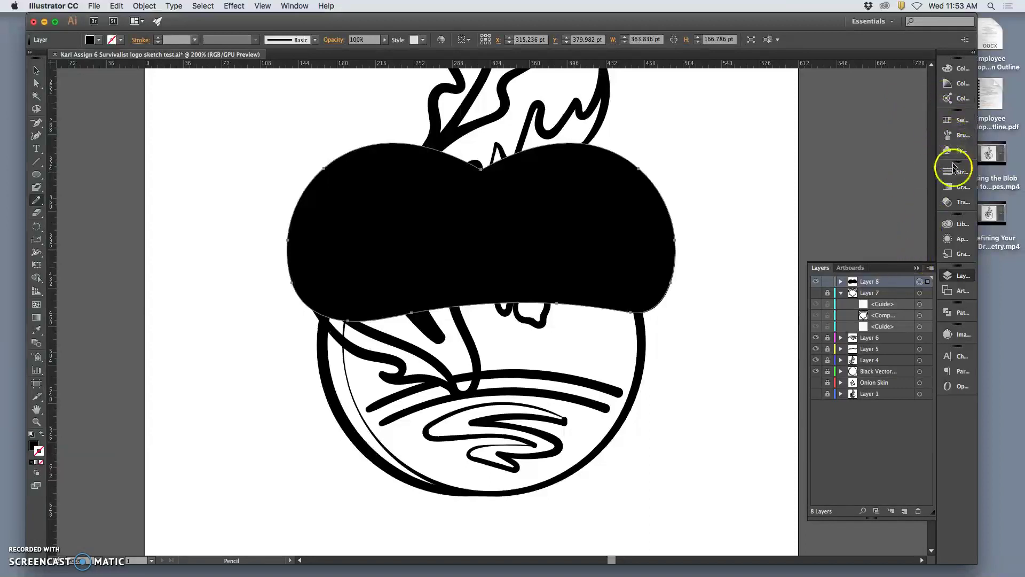
Lower the opacity of the solid Layer 8 cap shape to 60% so the logo shows through it
left_click(960, 204)
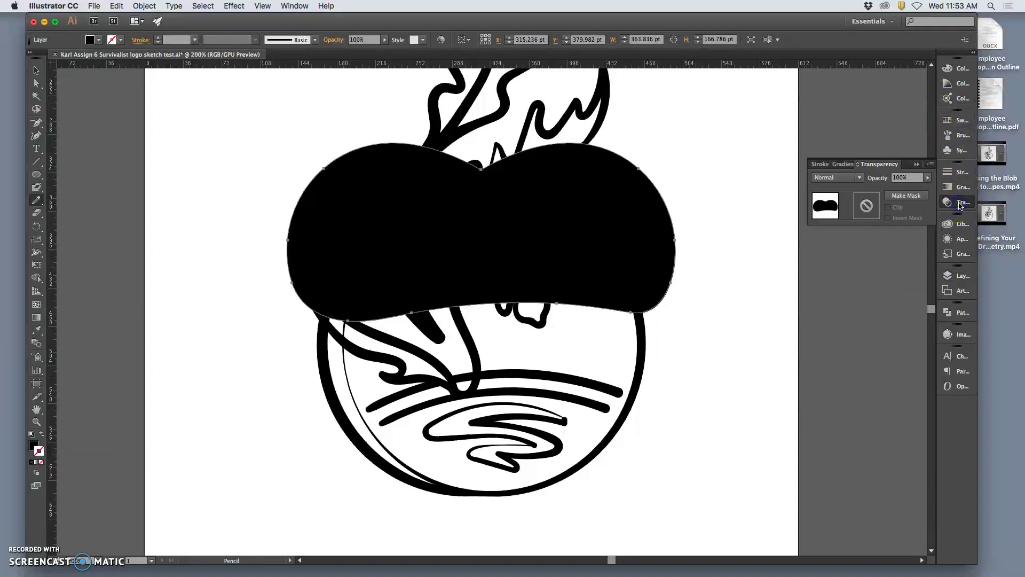
left_click(927, 179)
left_click_drag(913, 190, 910, 190)
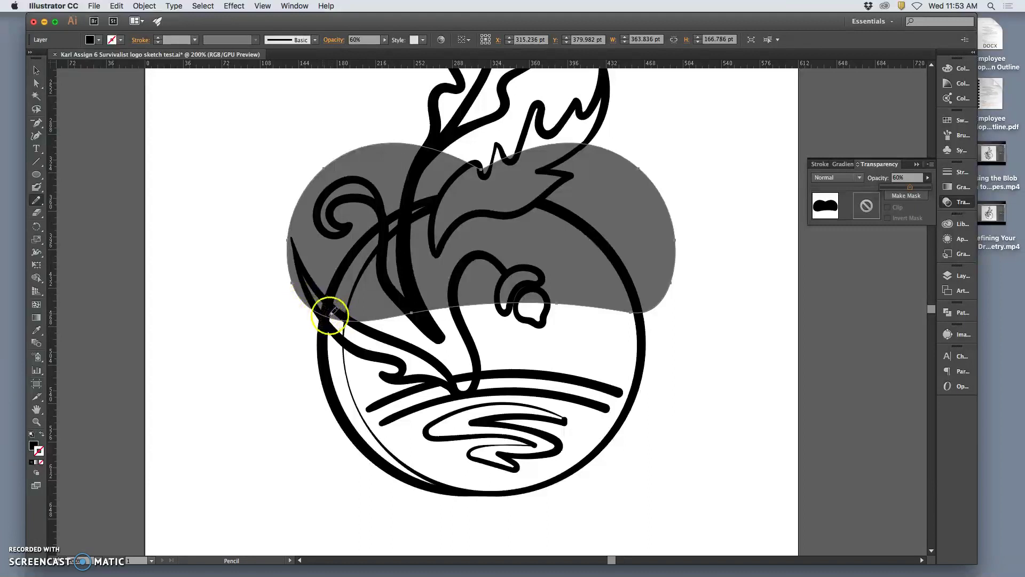
left_click(346, 317)
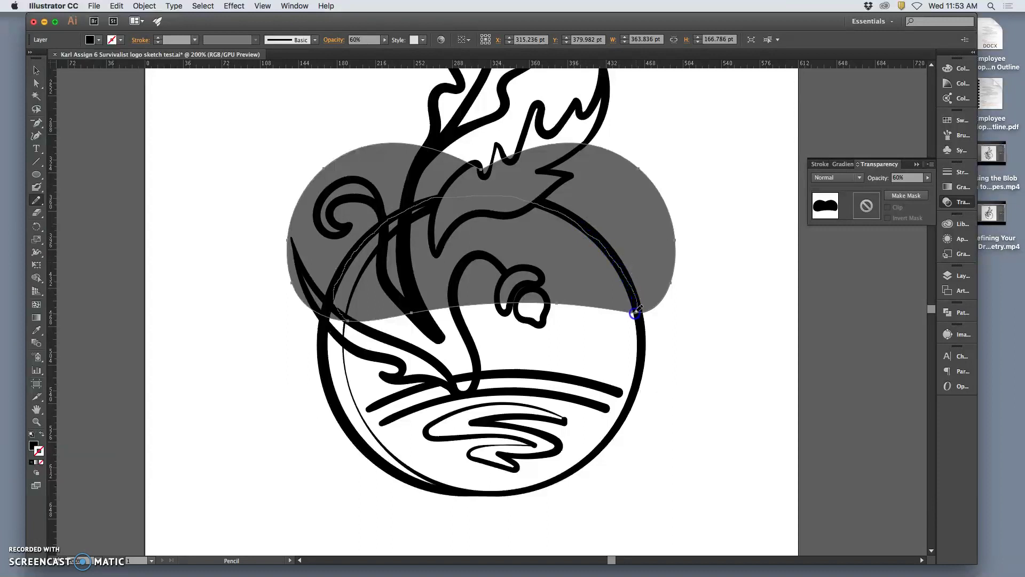
left_click_drag(632, 313, 634, 312)
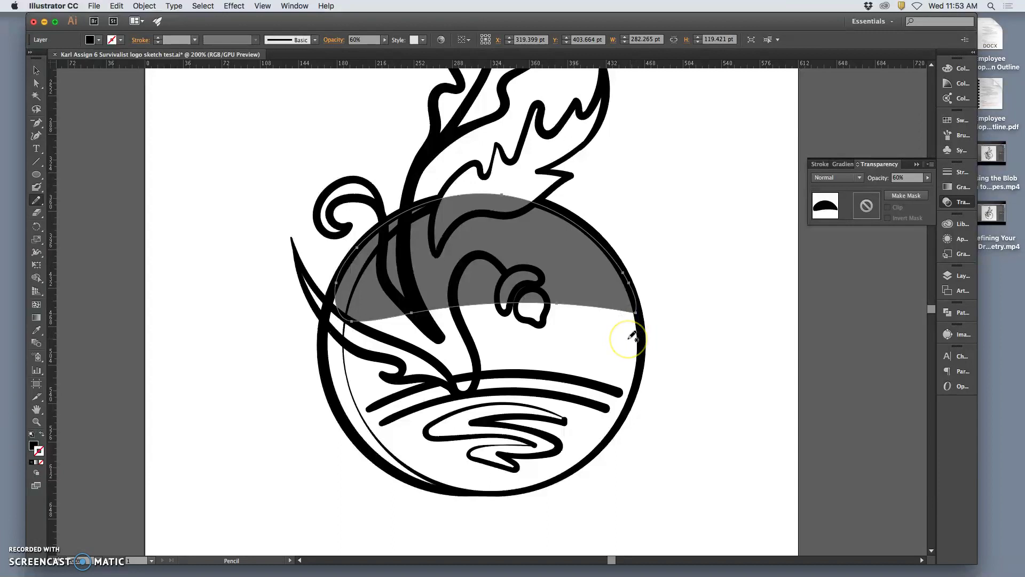
key("super+z")
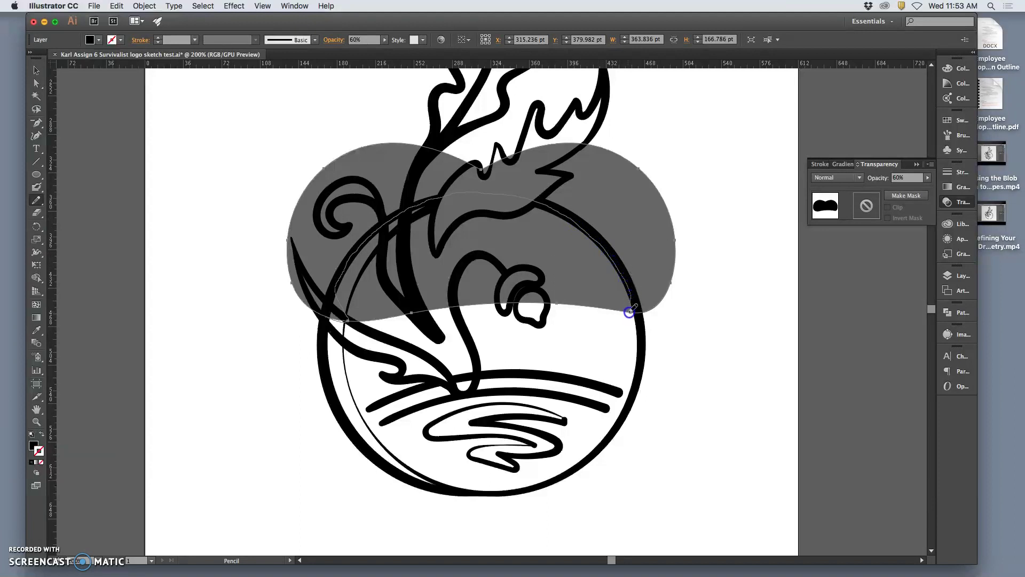
Redraw the cap's lower edge along the circle's upper arc with the Pencil and refine both ends, leaving it about 163 pt high
left_click_drag(633, 312, 635, 310)
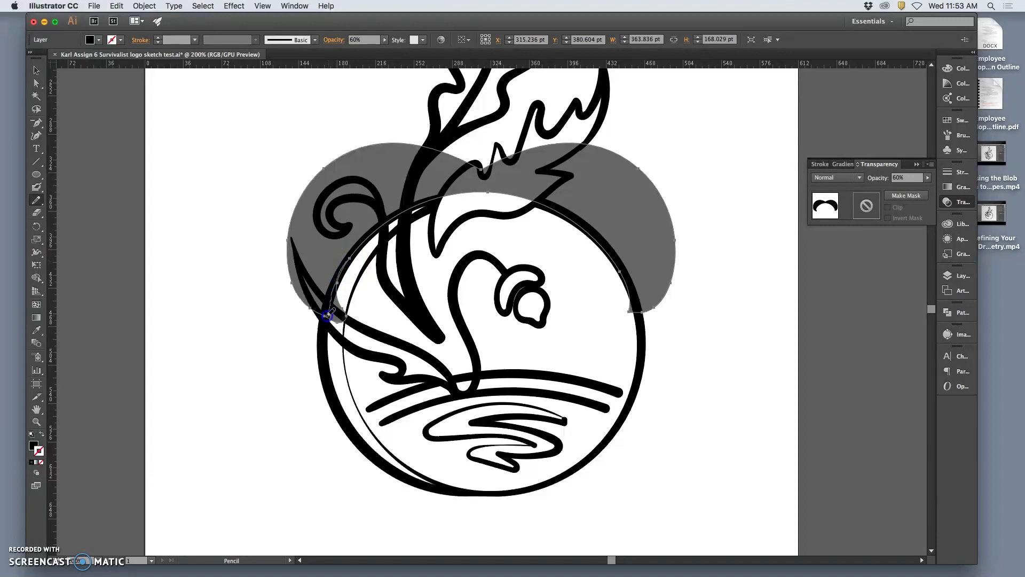
left_click_drag(324, 314, 327, 315)
left_click_drag(611, 262, 617, 254)
left_click_drag(641, 311, 640, 310)
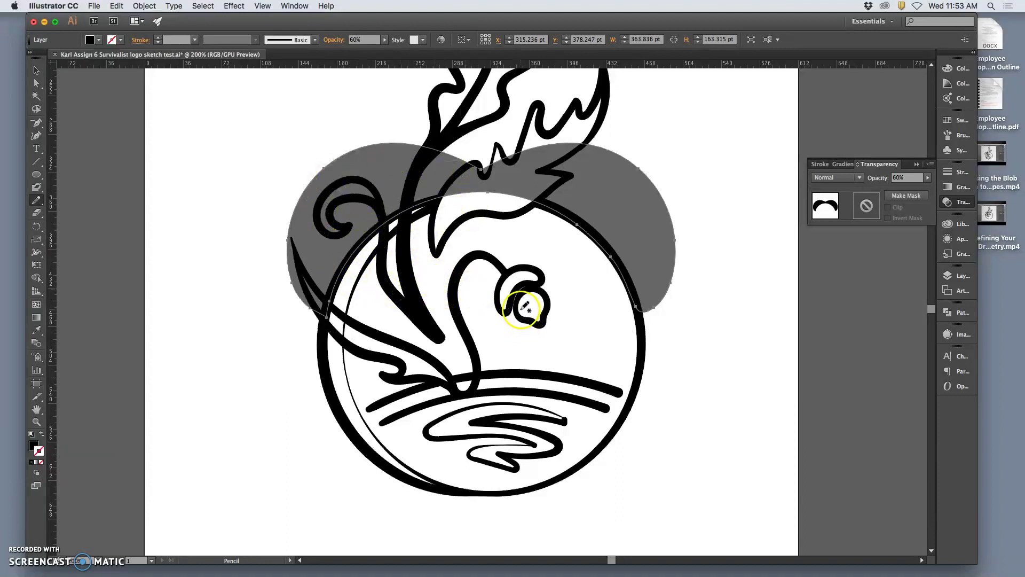
Restore the reshaped cap's opacity to 100%
key("v")
key("super+minus")
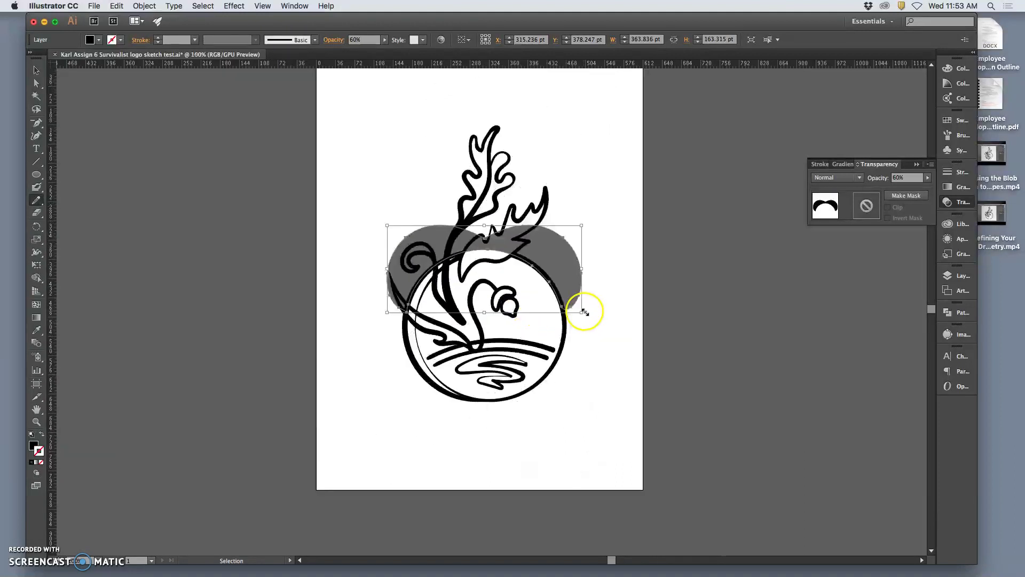
key("n")
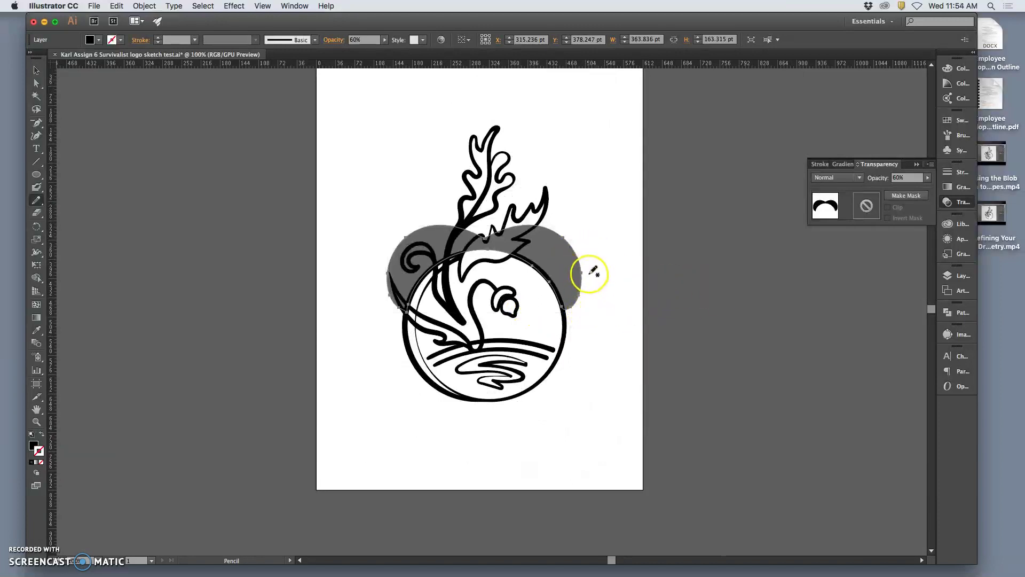
left_click(928, 177)
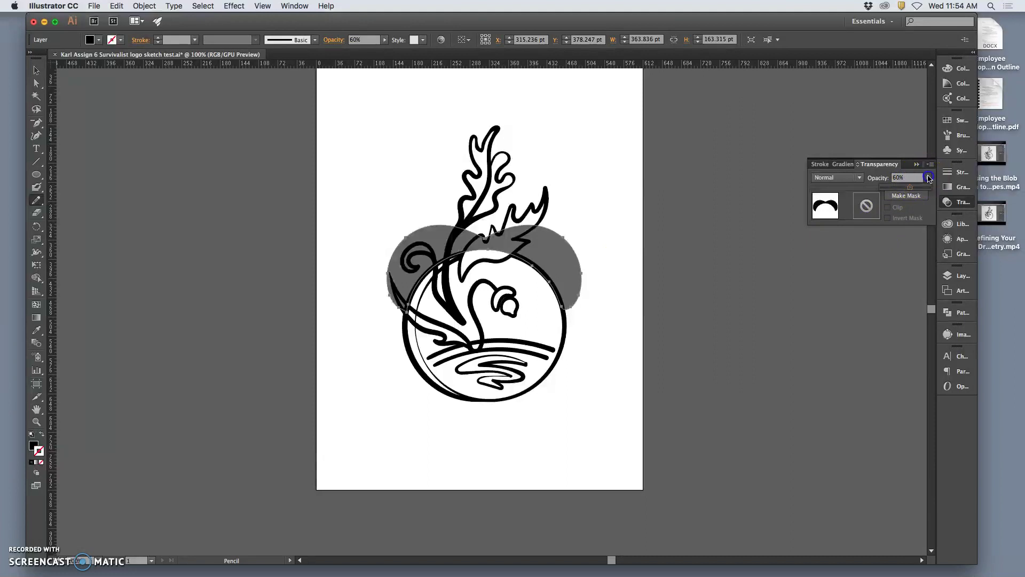
left_click_drag(920, 190, 946, 193)
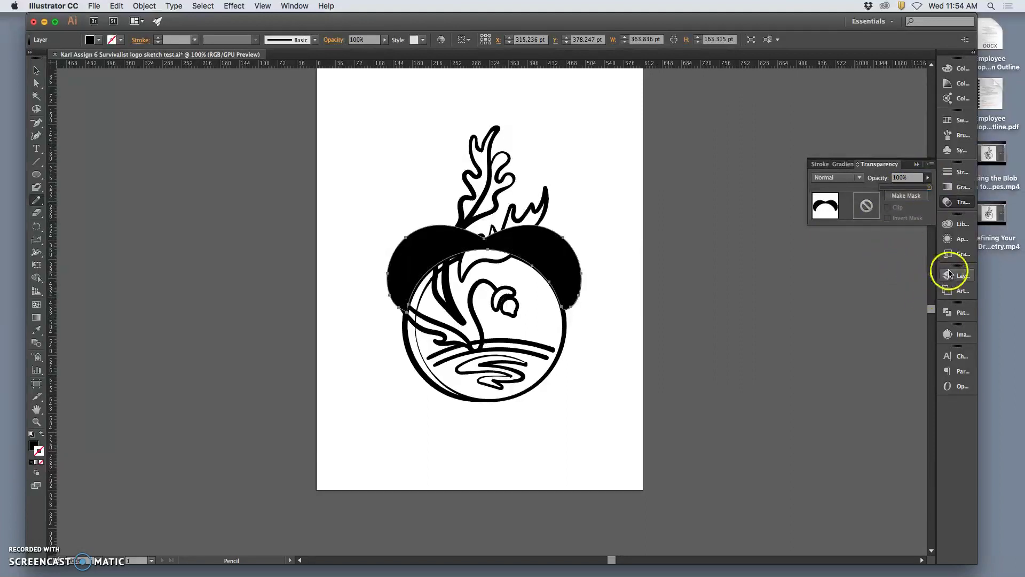
Copy the cap shape from Layer 8, and lock and hide that layer
left_click(950, 314)
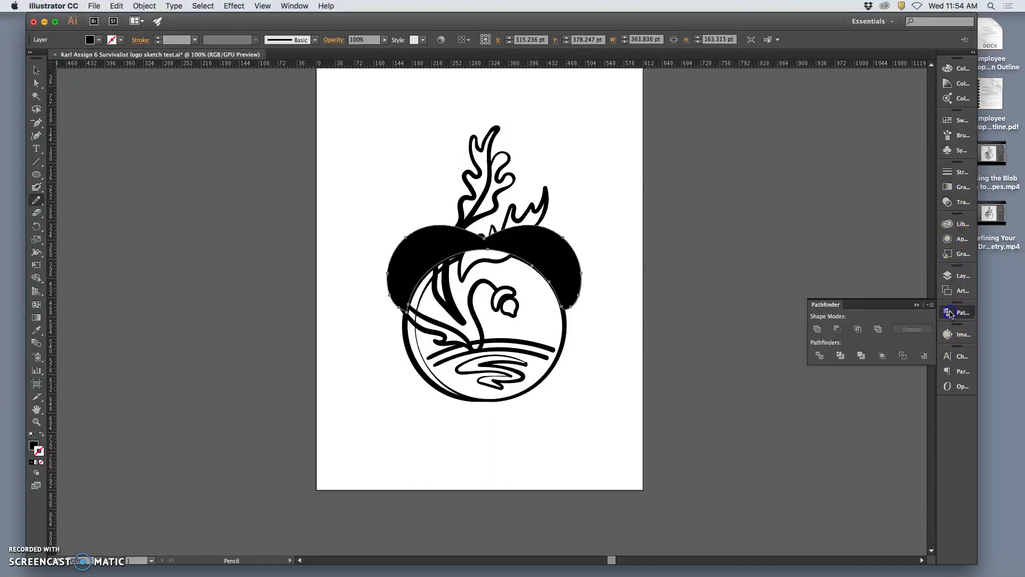
left_click(955, 275)
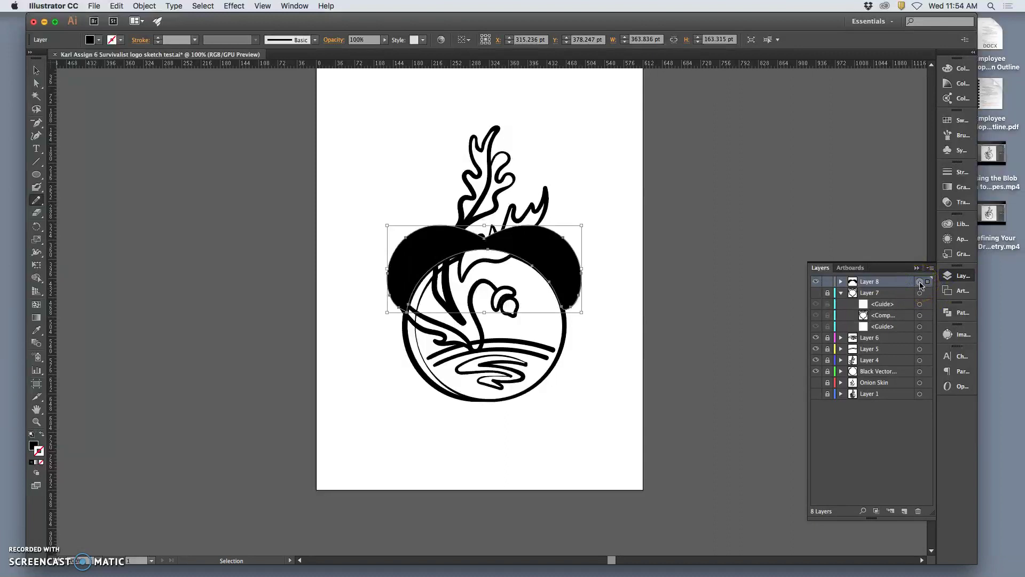
left_click(827, 282)
left_click(816, 281)
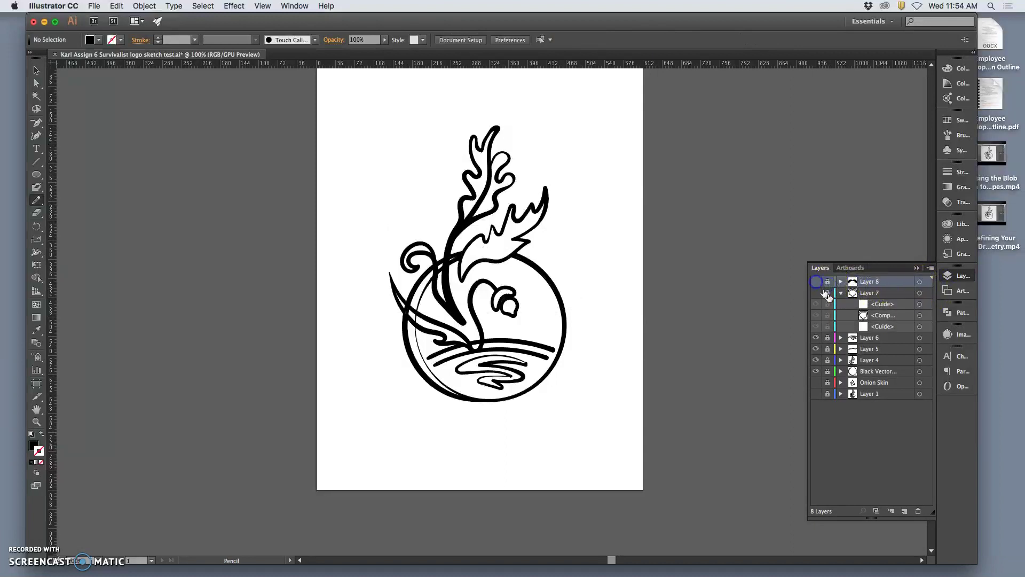
Paste the cap in place on a new layer and move that layer directly below the Black Vector layer
left_click(904, 511)
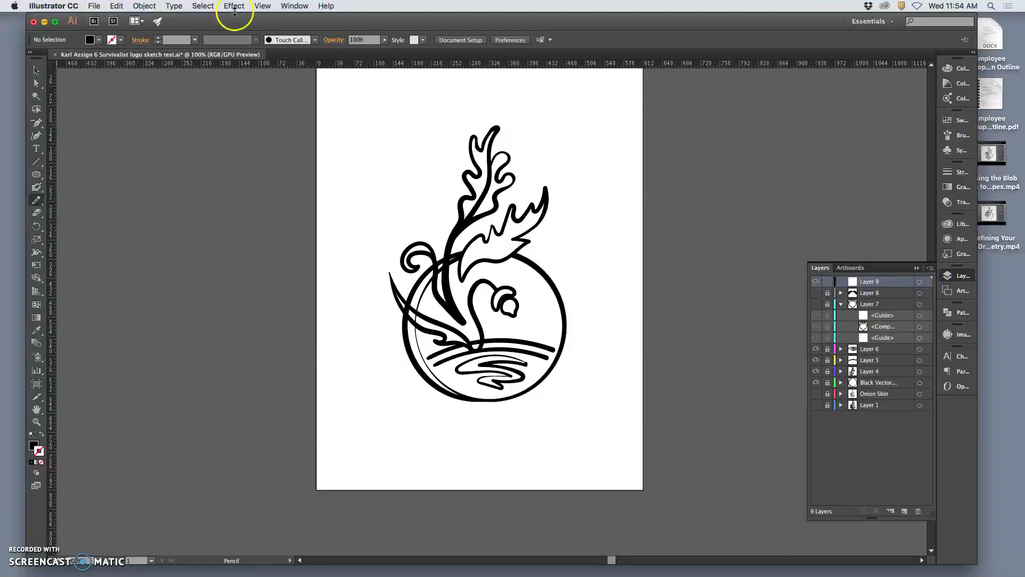
left_click(117, 5)
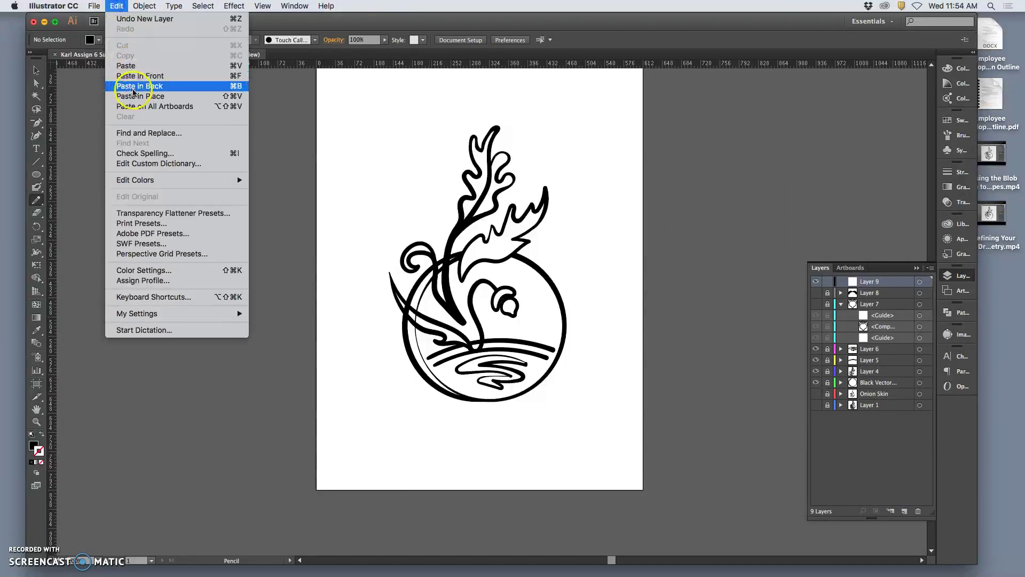
left_click(145, 105)
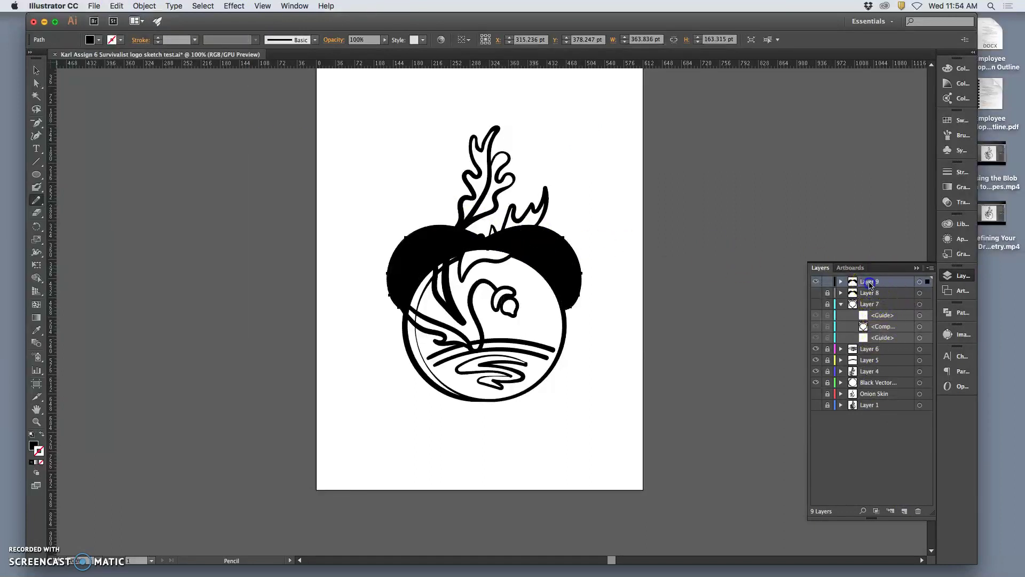
left_click_drag(870, 285, 868, 341)
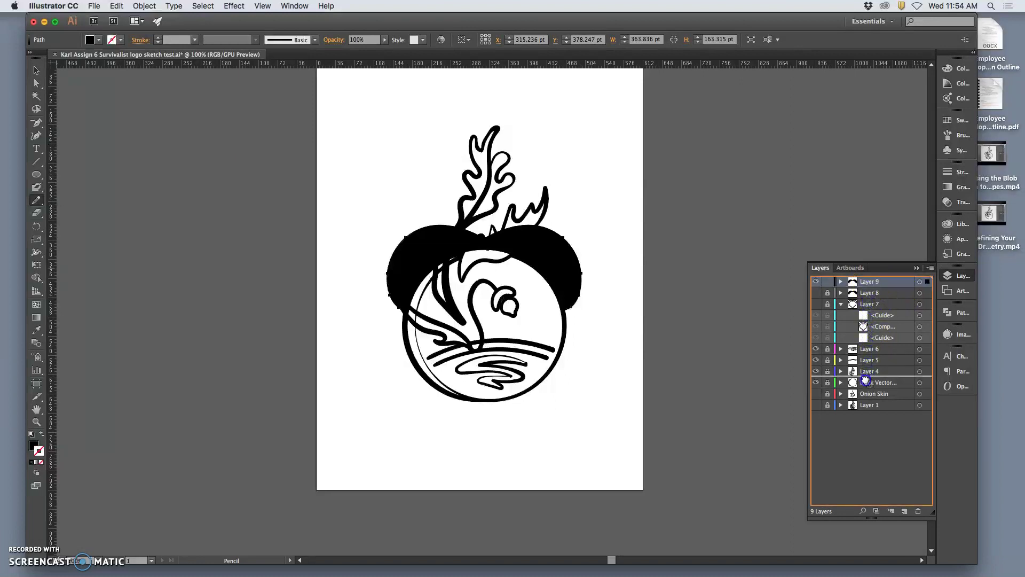
left_click_drag(866, 383, 866, 386)
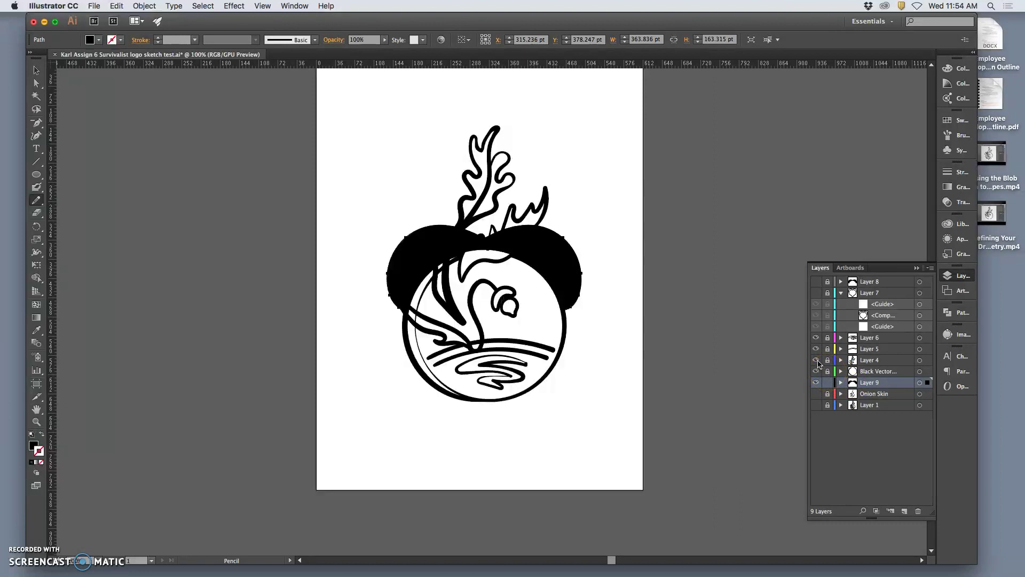
Unlock Layer 4 to copy all of its plant artwork, and lock the layer again
left_click(817, 382)
left_click(816, 360)
left_click(816, 360)
left_click(816, 360)
left_click(816, 360)
left_click(817, 382)
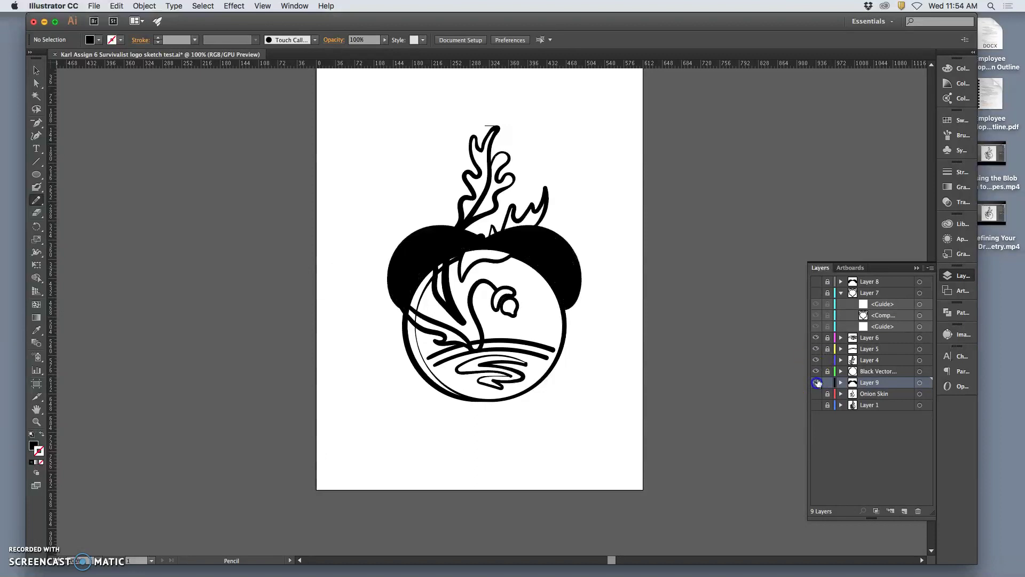
left_click(919, 361)
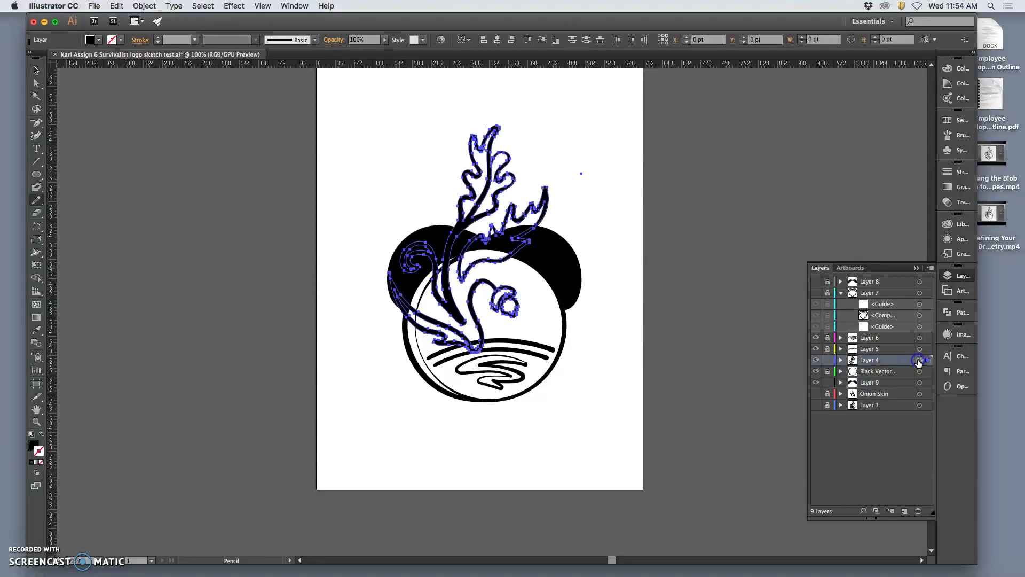
key("v")
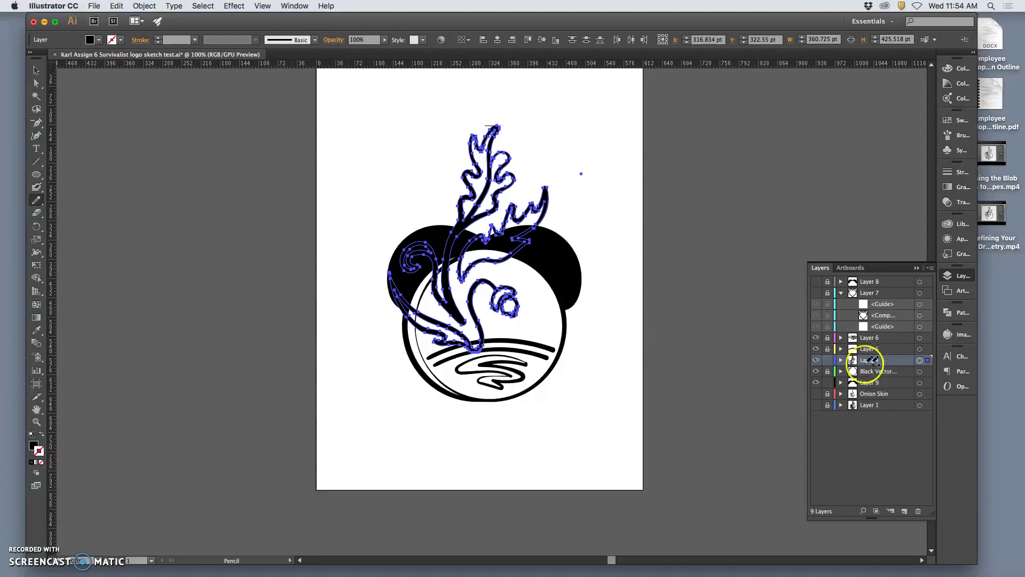
left_click(828, 360)
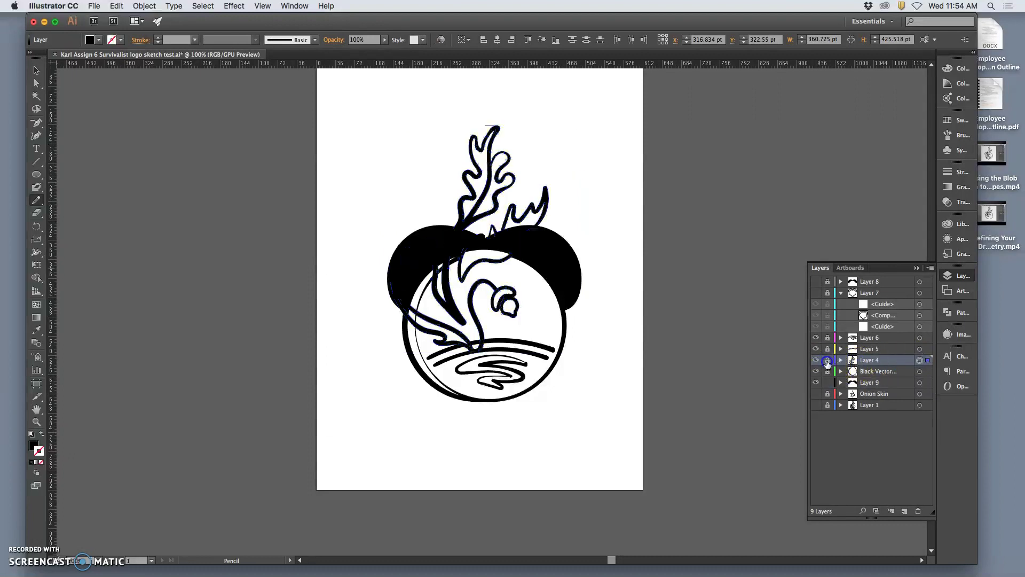
Paste the plant artwork in place on a new layer above Layer 4, and hide Layer 4
left_click(905, 512)
left_click(116, 5)
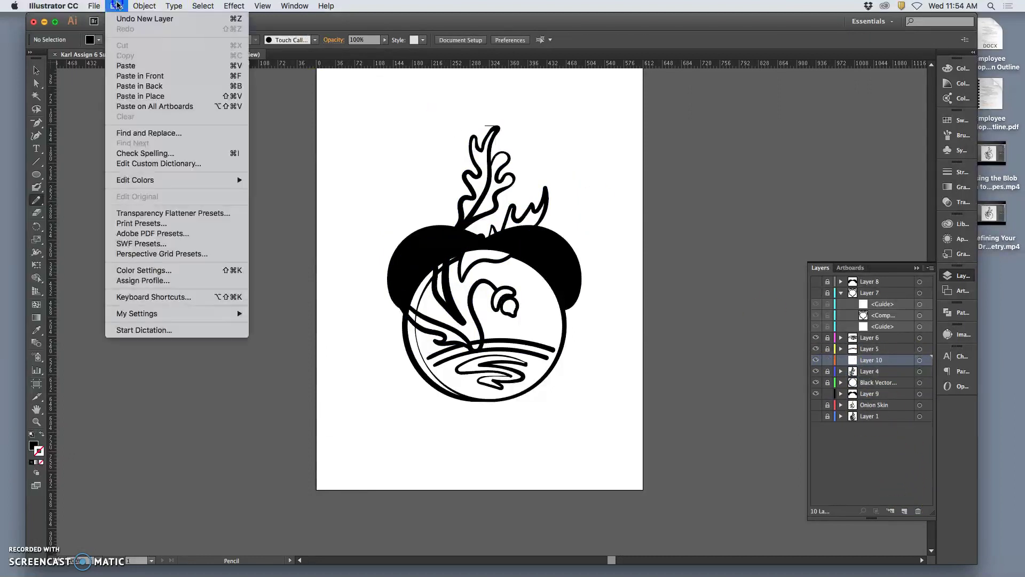
left_click(134, 96)
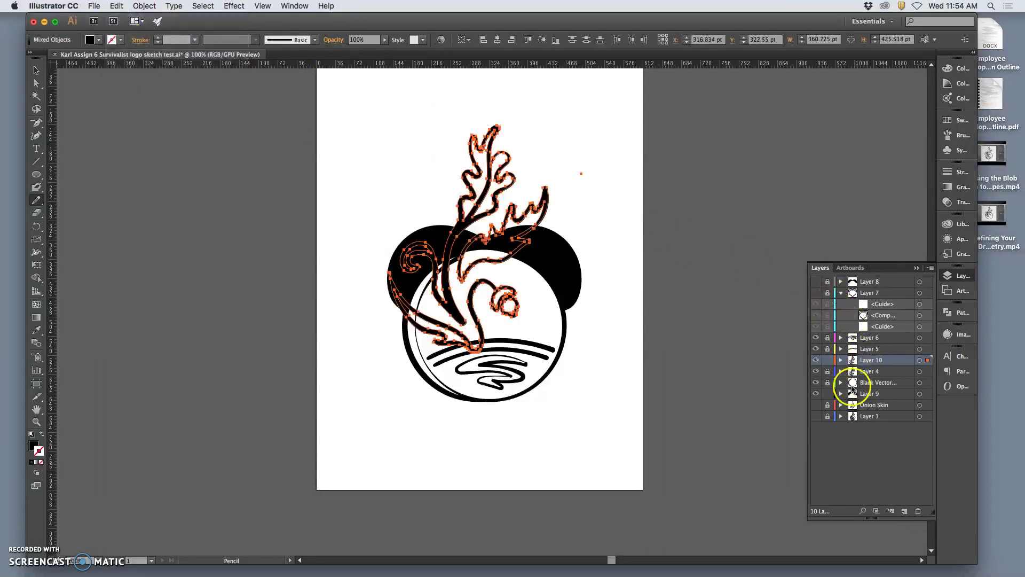
left_click(814, 374)
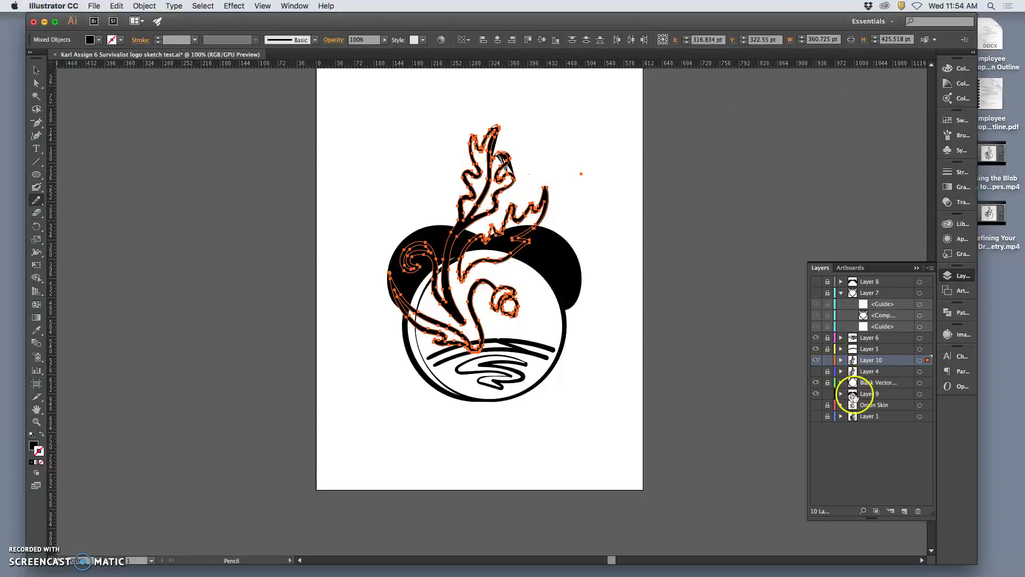
Try combining the Layer 10 plant artwork and the Layer 9 cap with Pathfinder's Exclude and Intersect shape modes
left_click(919, 394, "shift")
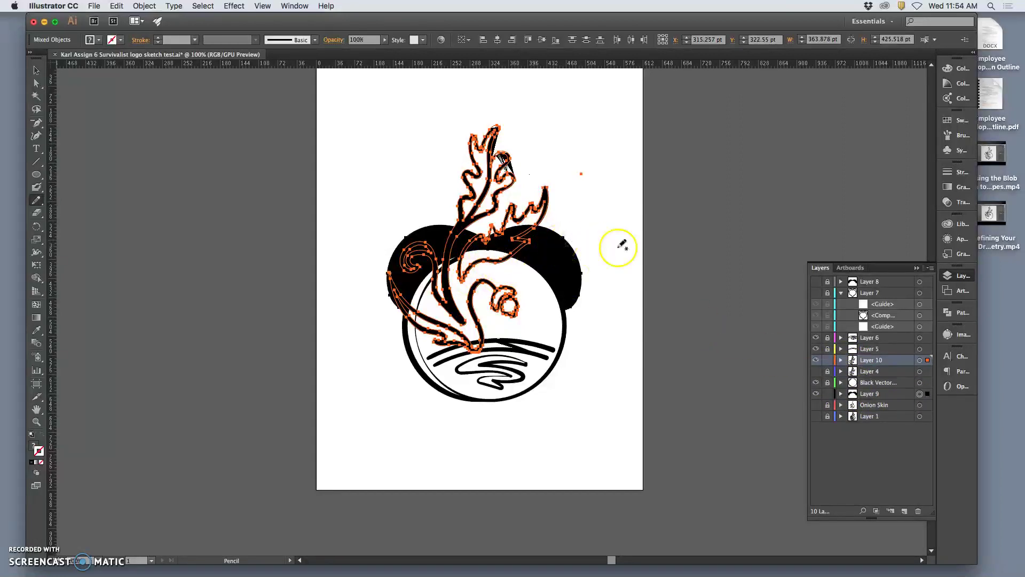
left_click(951, 314)
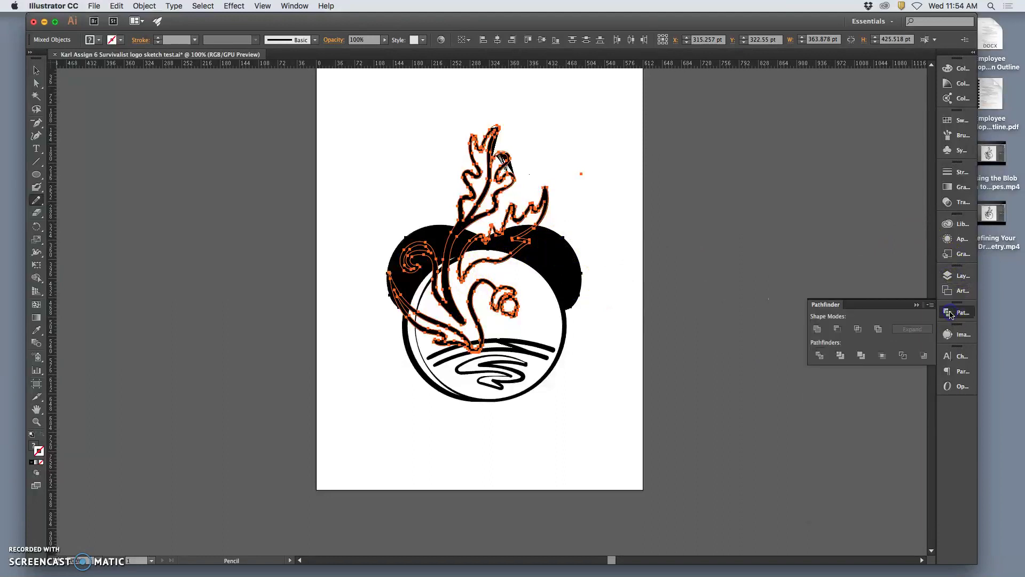
left_click(880, 330)
left_click(632, 267)
left_click(879, 332)
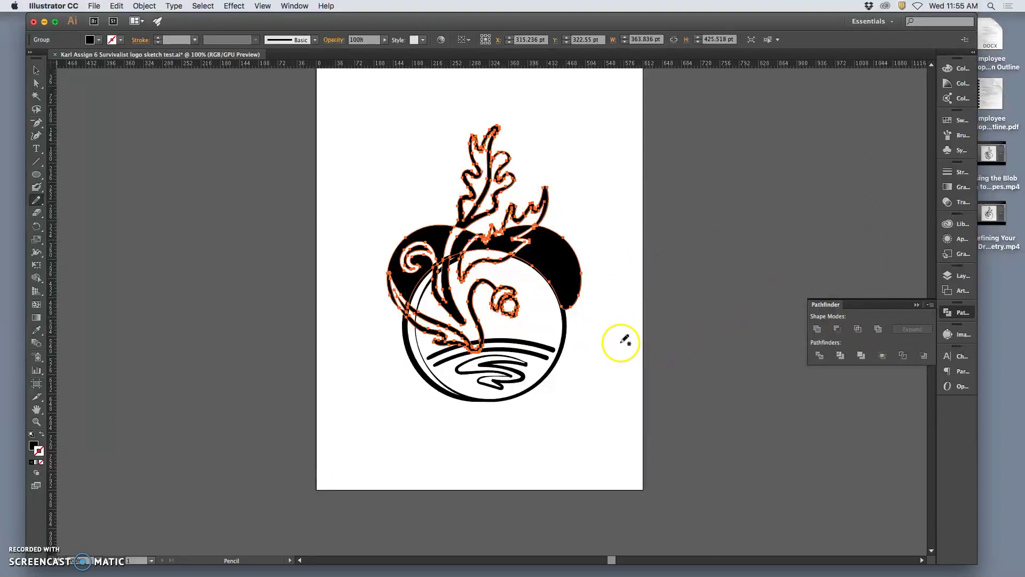
left_click(618, 383)
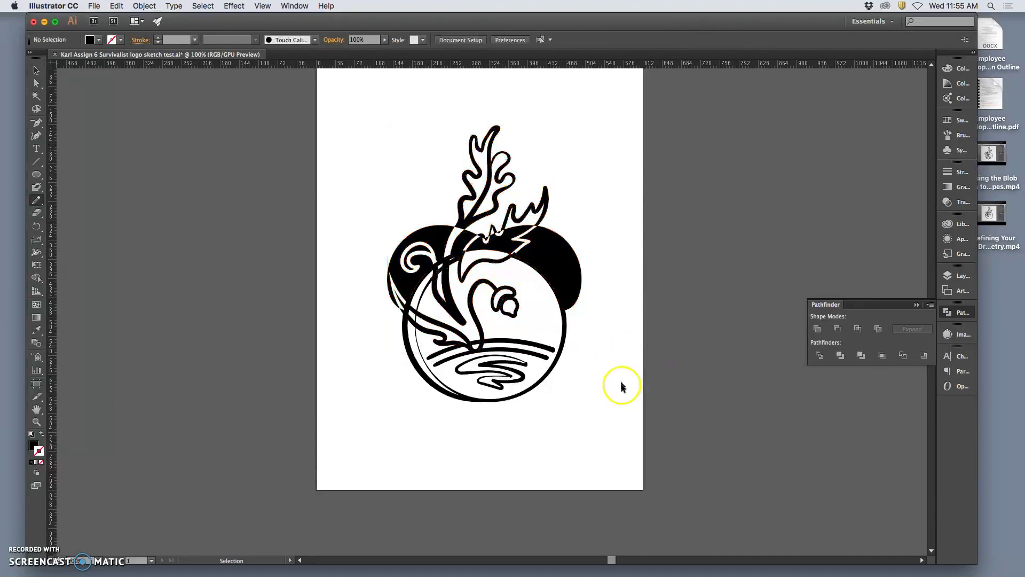
left_click(556, 303, "super")
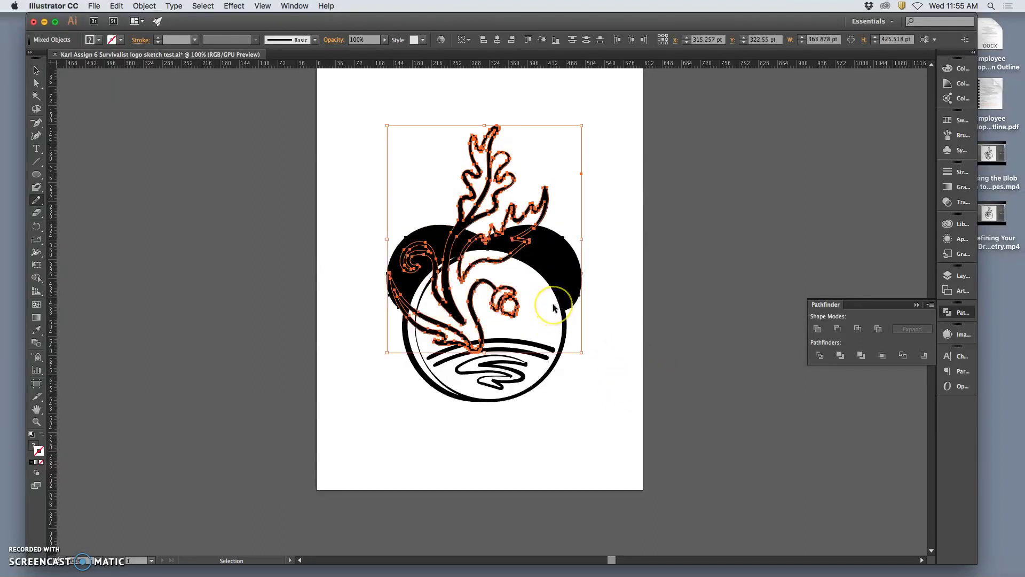
left_click(859, 329)
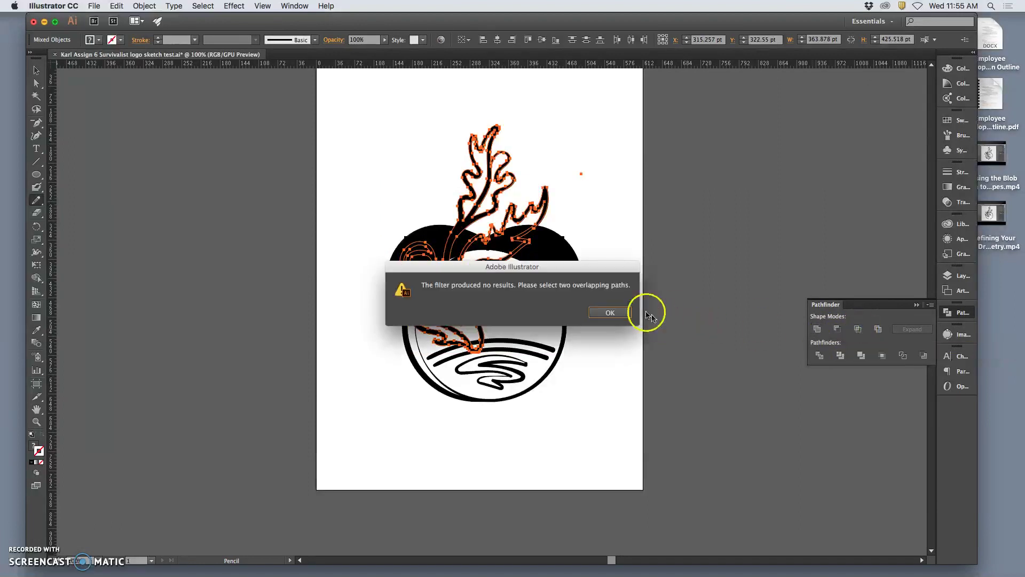
left_click(614, 314)
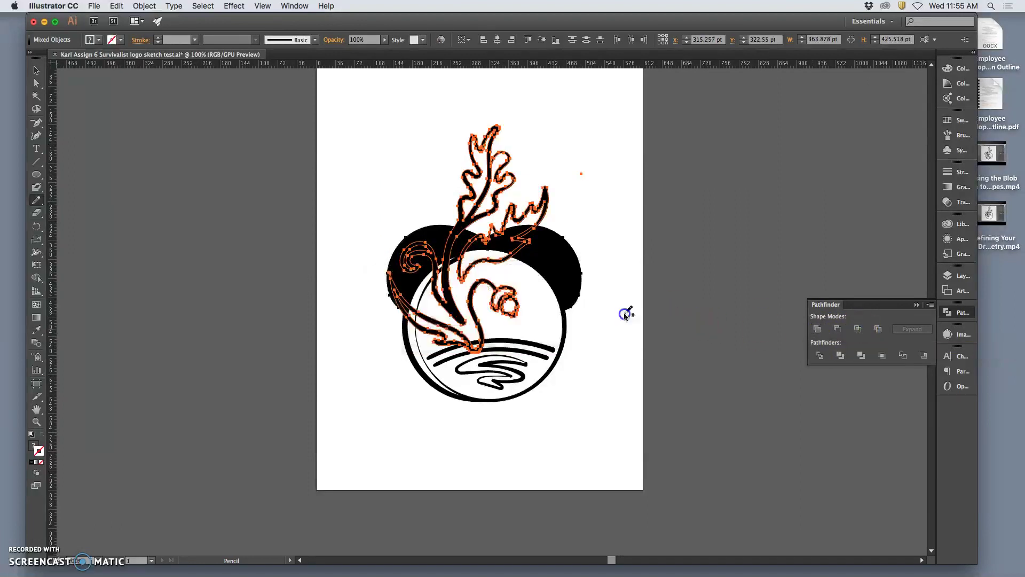
Try intersecting the Layer 10 plant artwork with the Layer 9 cap using Pathfinder's Intersect shape mode
left_click(959, 276)
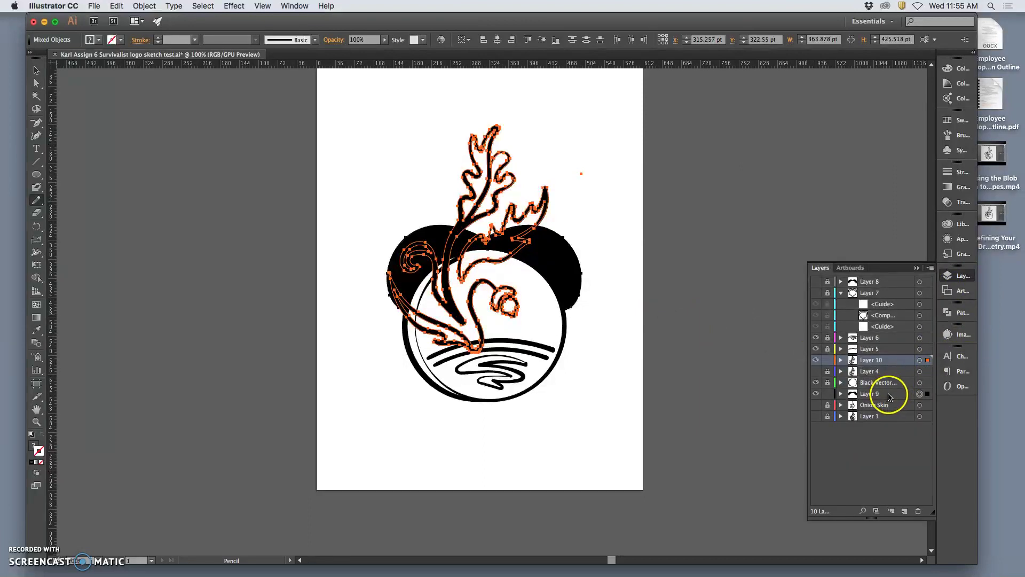
left_click(919, 360)
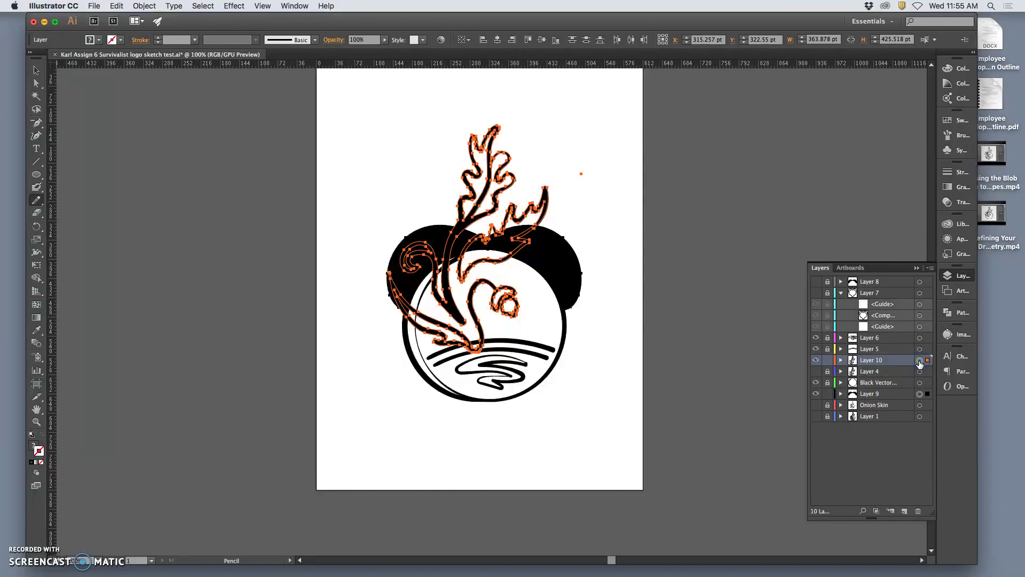
left_click(958, 312)
left_click(858, 329)
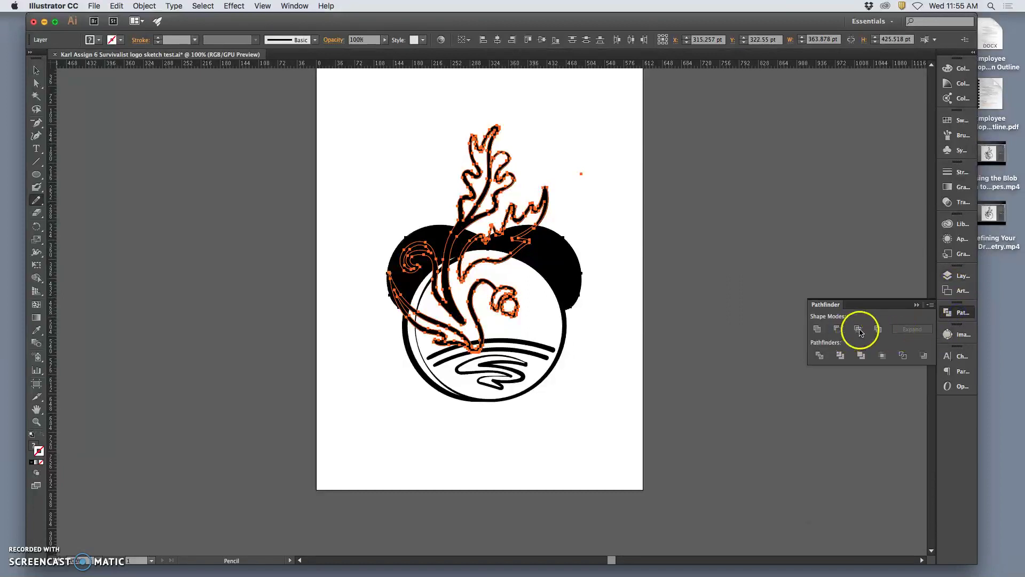
left_click(610, 312)
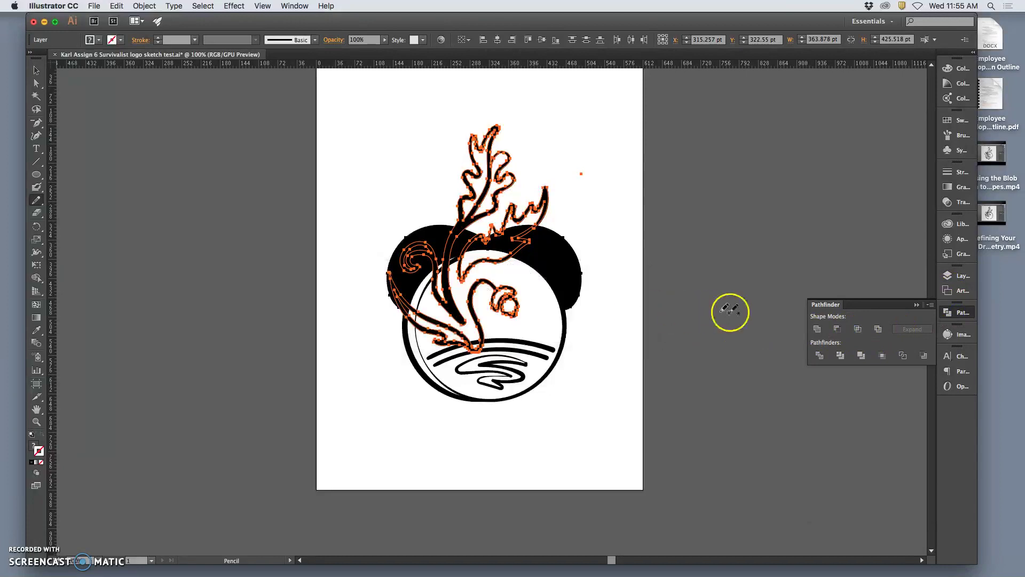
Select the Layer 10 plant artwork together with the Layer 9 cap, cut the plant out of the cap with Minus Front, and deselect
left_click(956, 275)
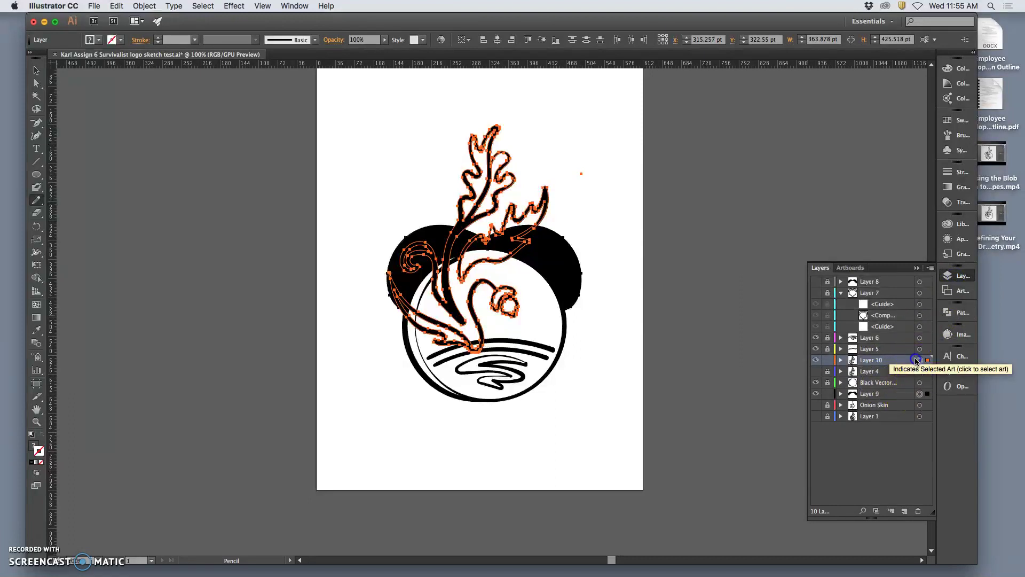
left_click(919, 360)
left_click(816, 360)
left_click(816, 360)
left_click(919, 361)
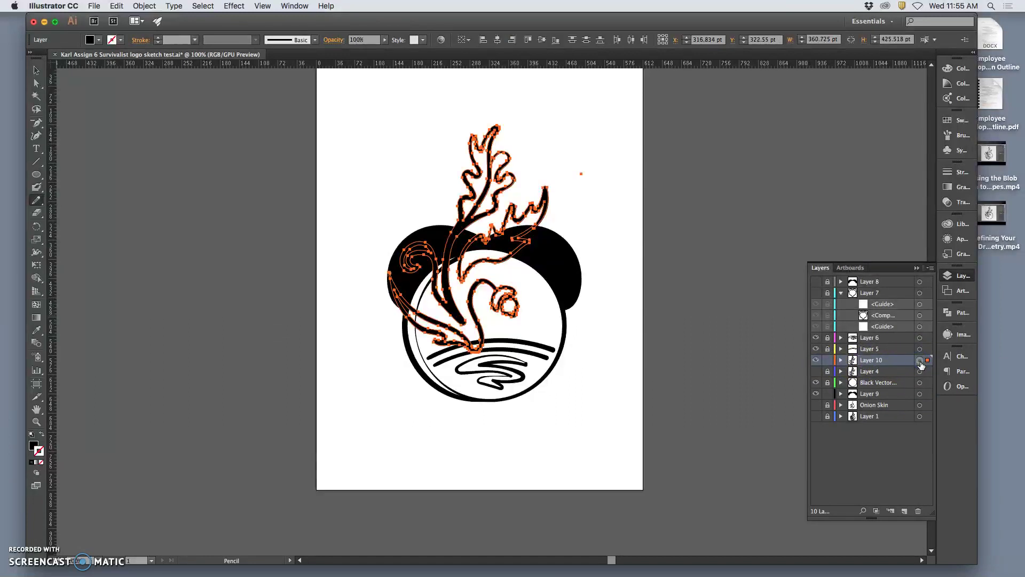
key("super")
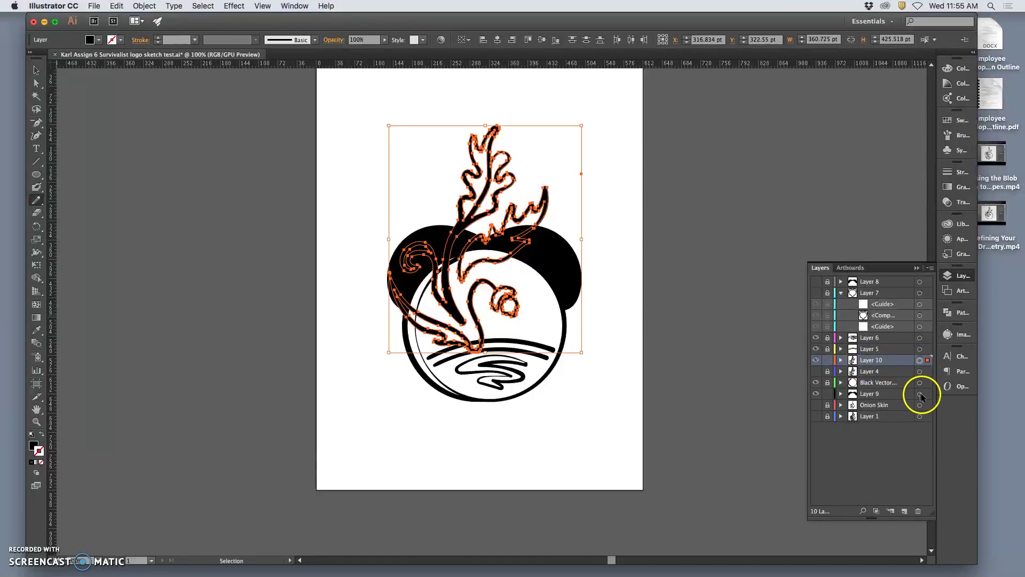
left_click(920, 396, "shift")
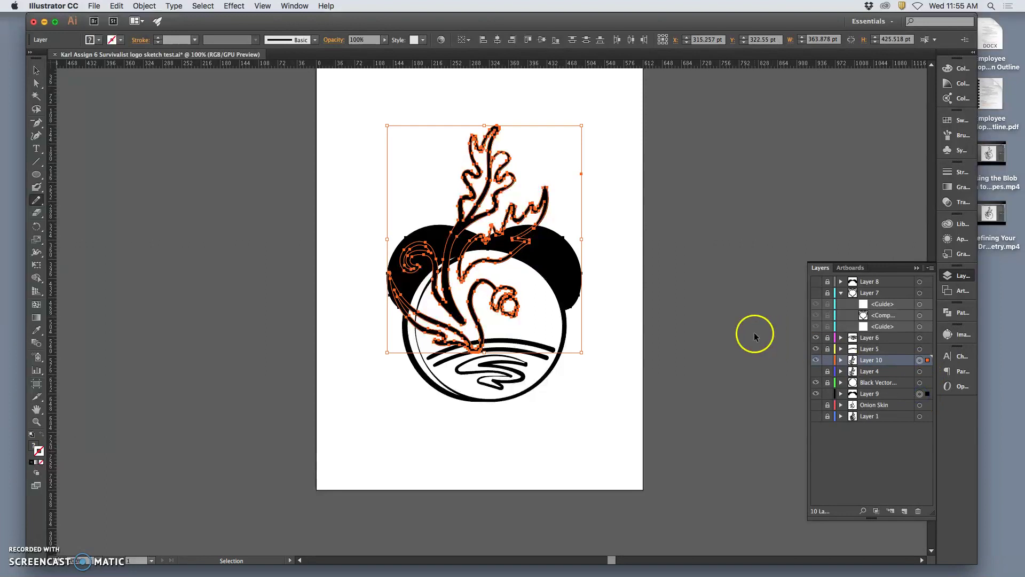
left_click(959, 312)
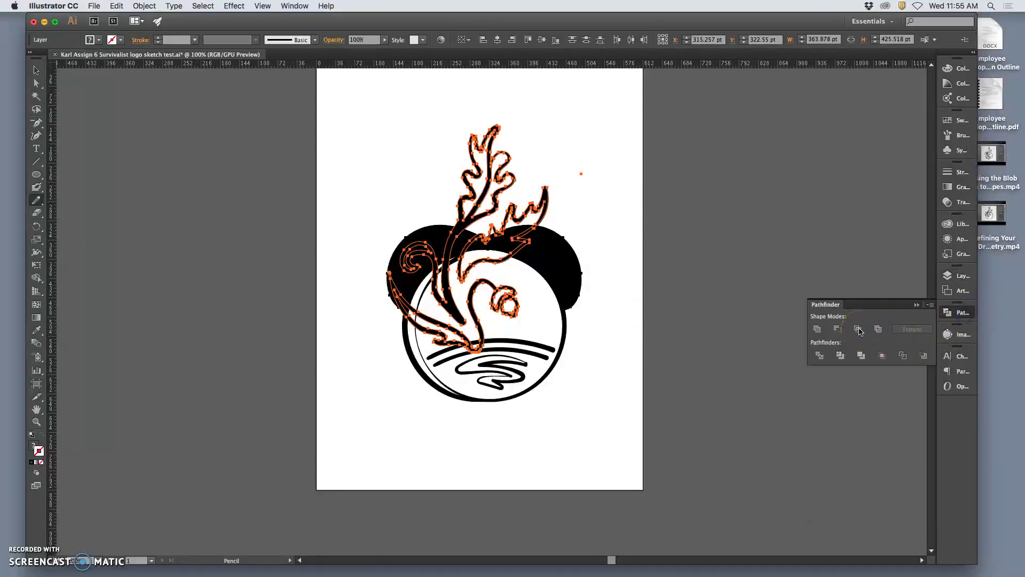
left_click(838, 330)
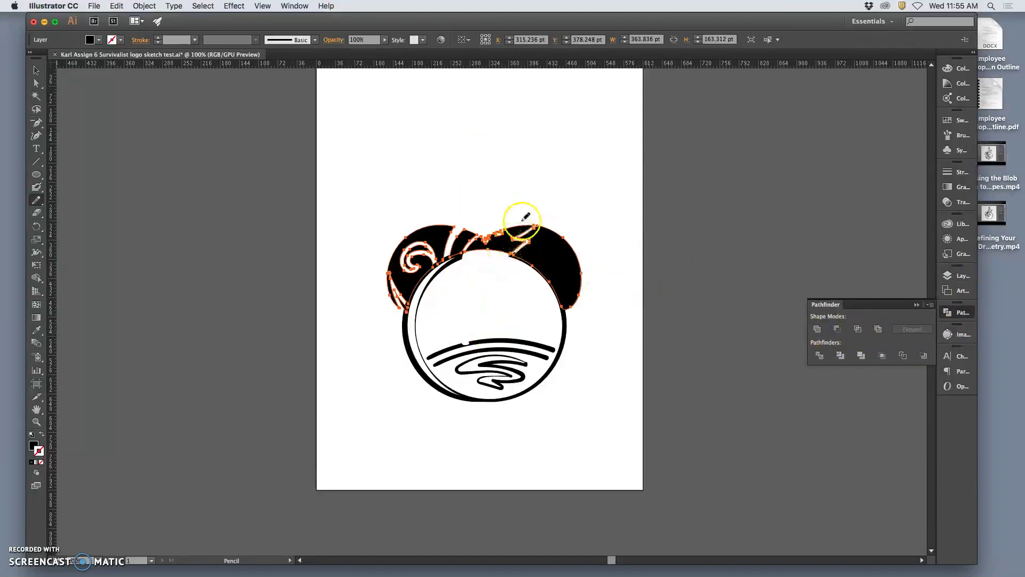
key("super+z")
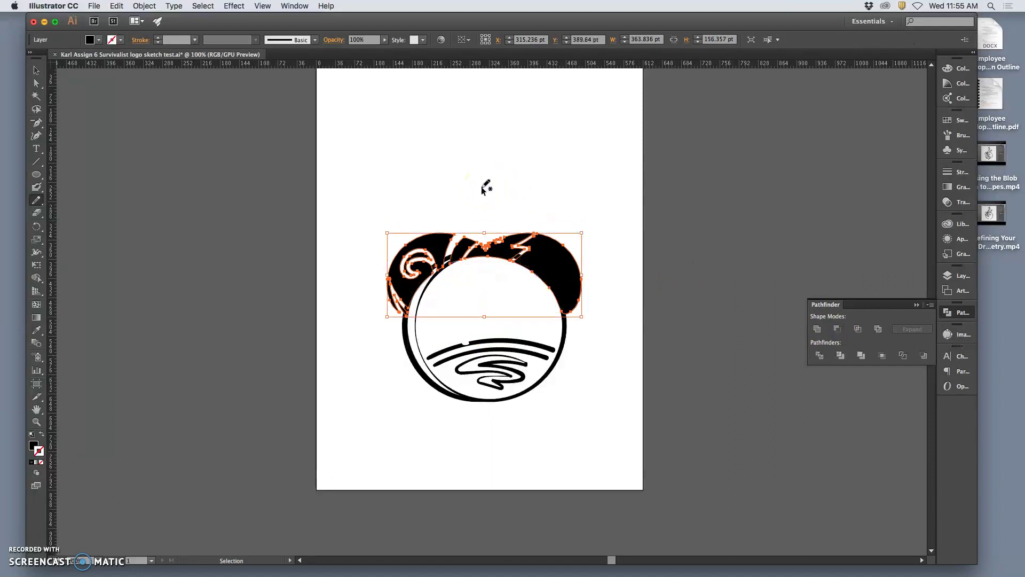
key("super+shift+z")
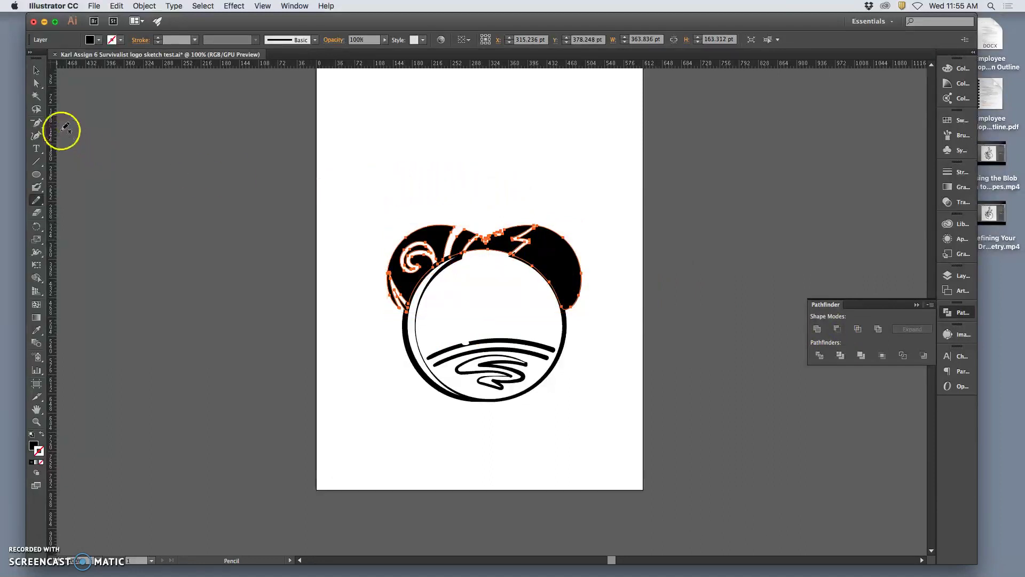
left_click(36, 83)
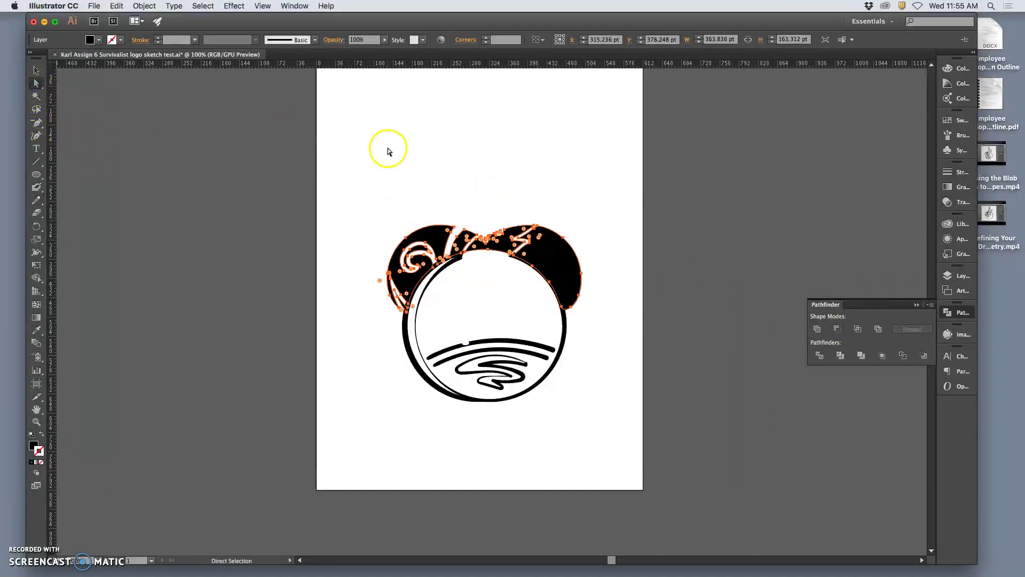
left_click(381, 164)
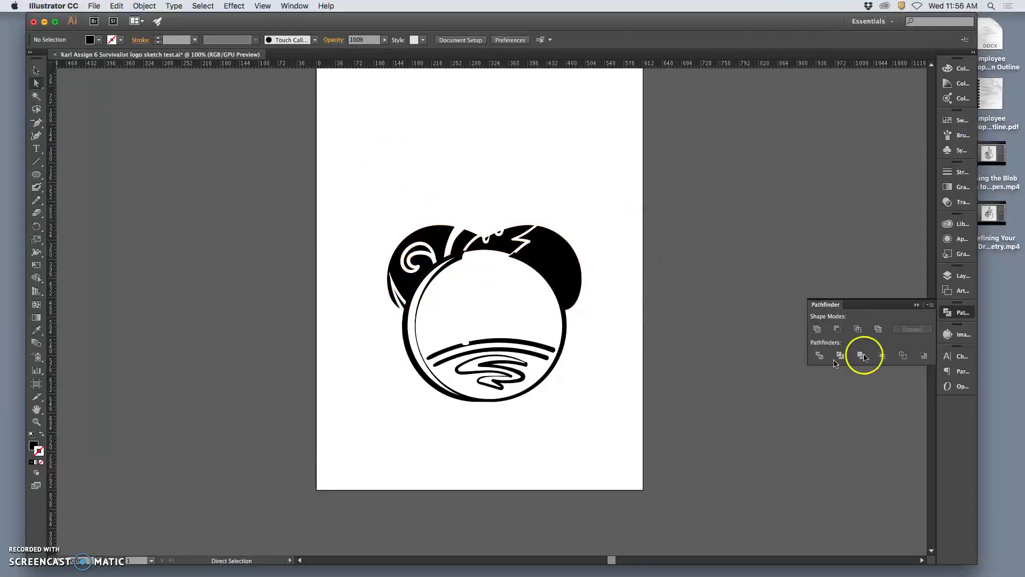
Show Layer 4 and delete the empty Layer 9
left_click(950, 285)
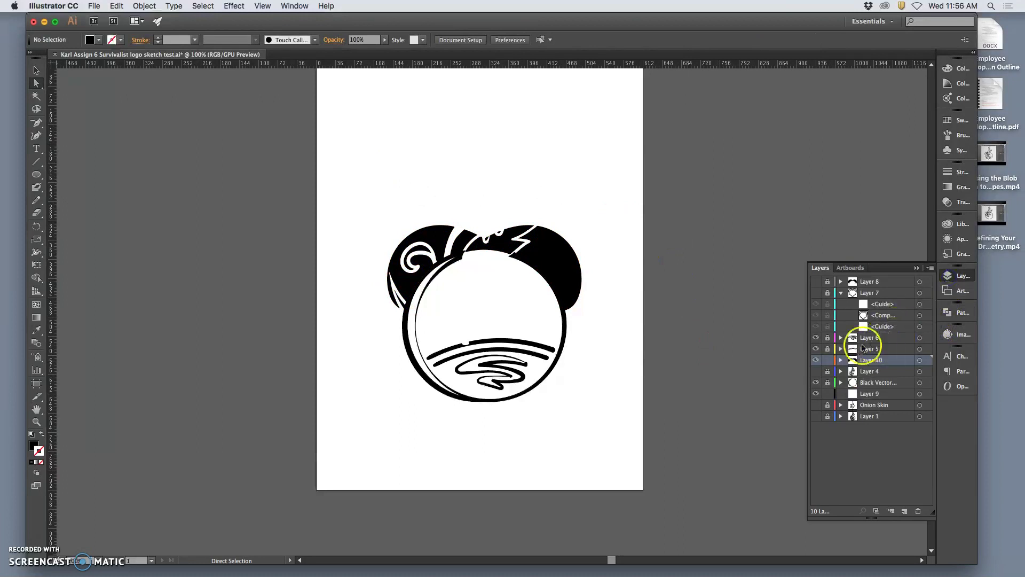
left_click(817, 372)
left_click(818, 372)
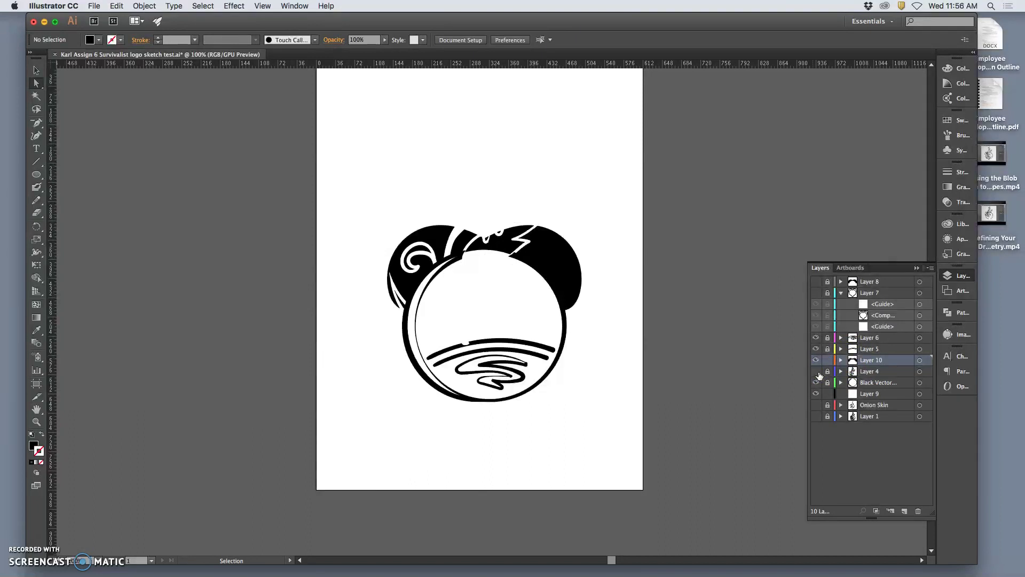
left_click(818, 372)
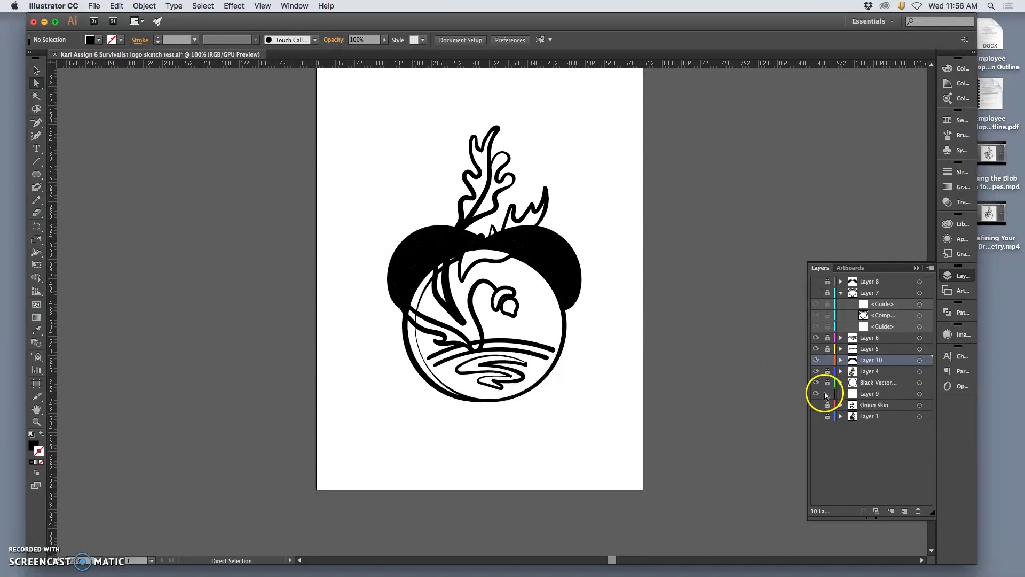
left_click_drag(854, 394, 918, 511)
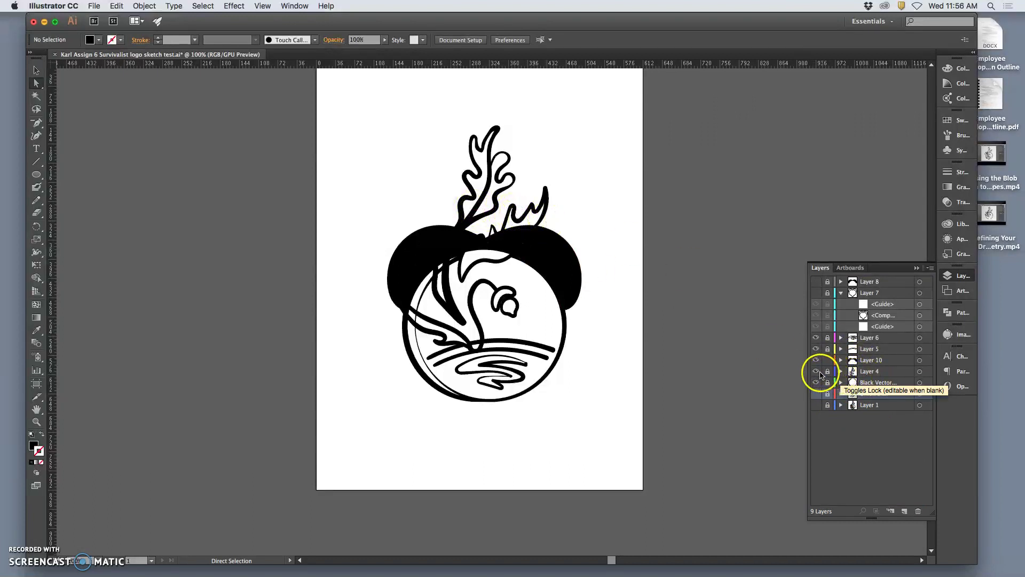
Toggle Layer 4's visibility to compare the cut-out cap with and without the plant artwork
left_click(817, 372)
left_click(817, 372)
left_click(816, 371)
left_click(817, 372)
left_click(816, 372)
left_click(817, 372)
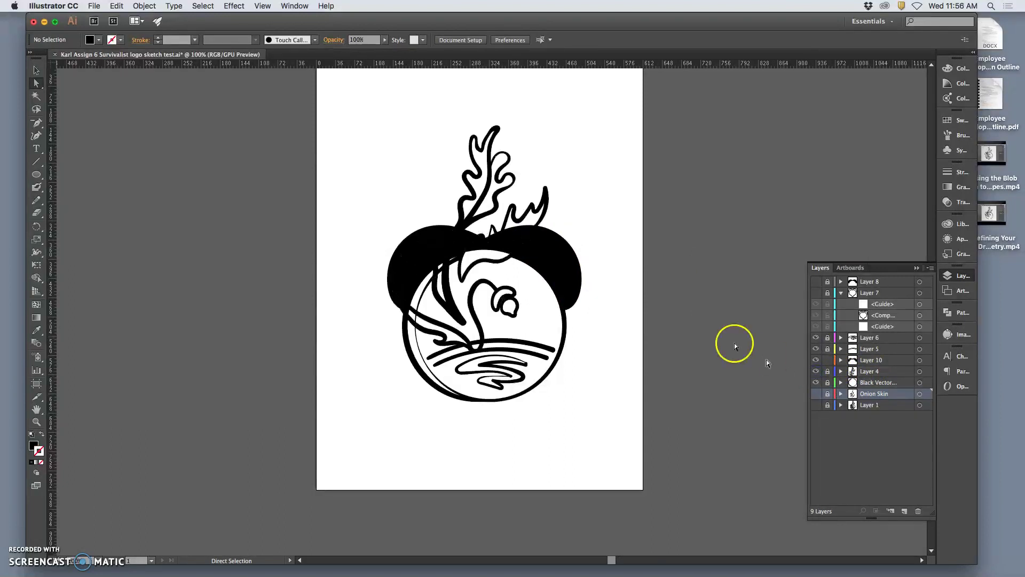
Lock and hide Layer 10, which holds the cut-out cap
key("super+equal")
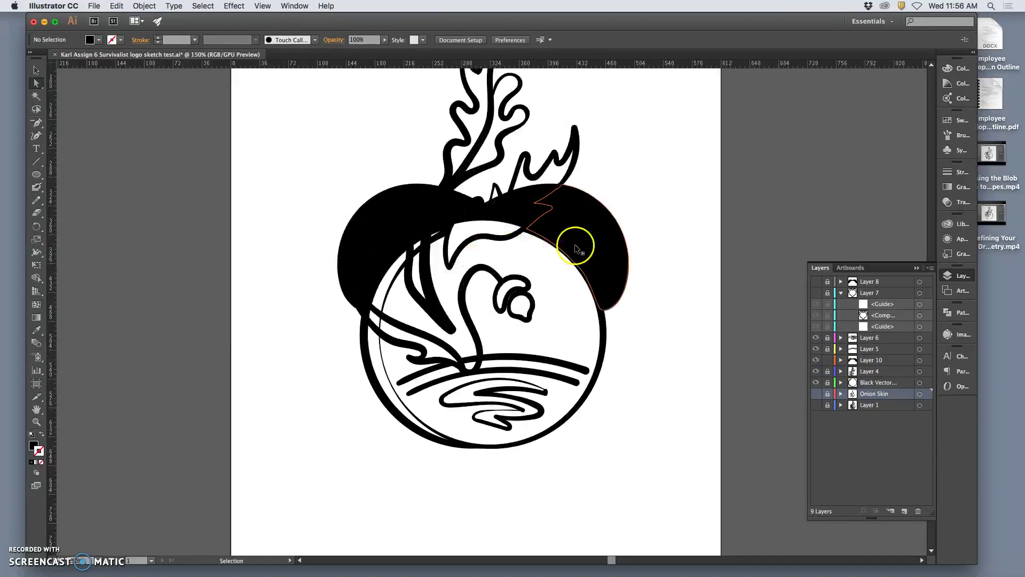
key("super+equal")
left_click(871, 360)
left_click(921, 361)
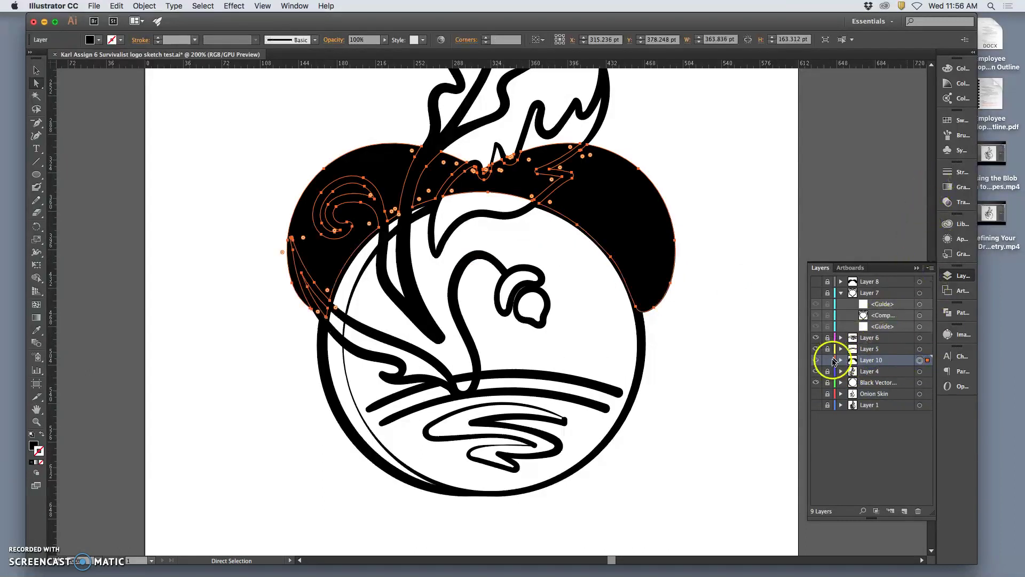
left_click(828, 360)
left_click(816, 361)
Show and unlock Layer 8, and set the opacity of its solid cap to 50%
left_click(817, 282)
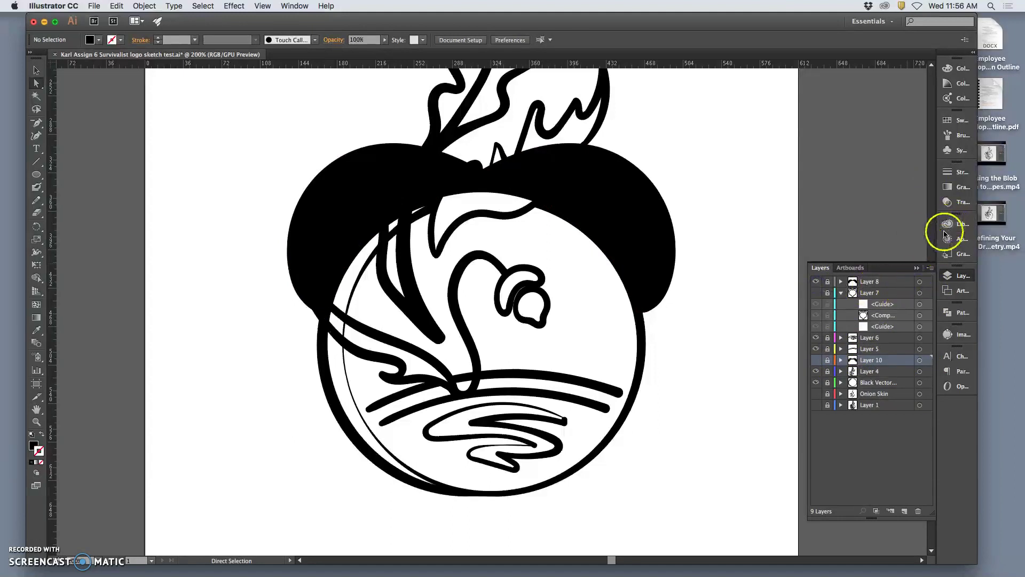
left_click(828, 282)
left_click(918, 283)
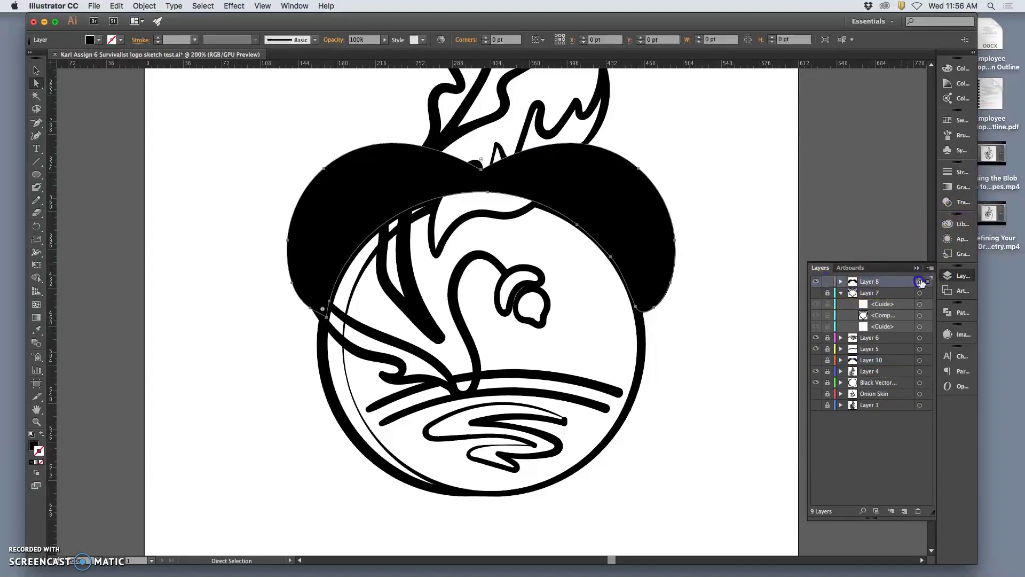
left_click(948, 202)
left_click(927, 178)
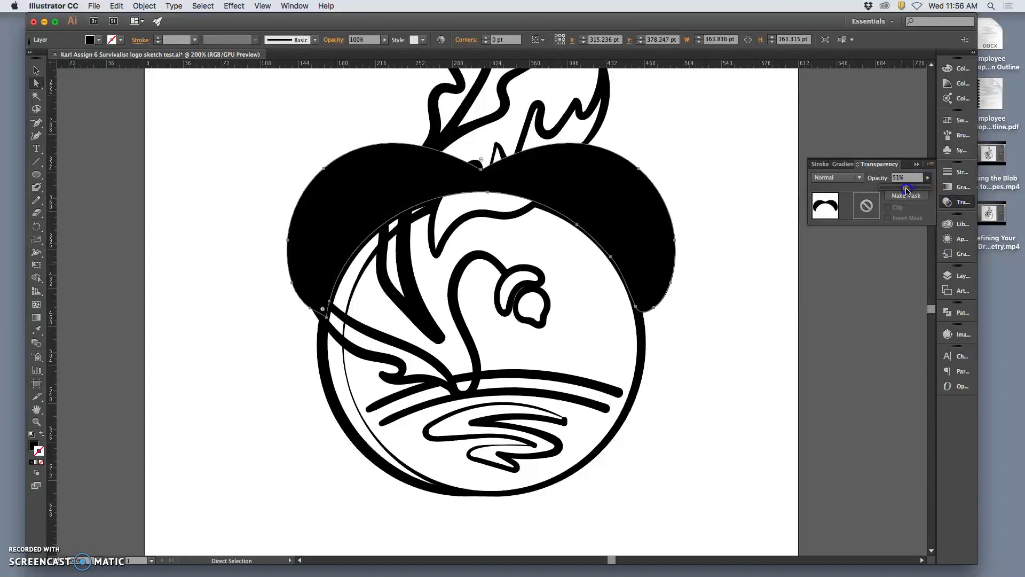
left_click_drag(907, 190, 907, 188)
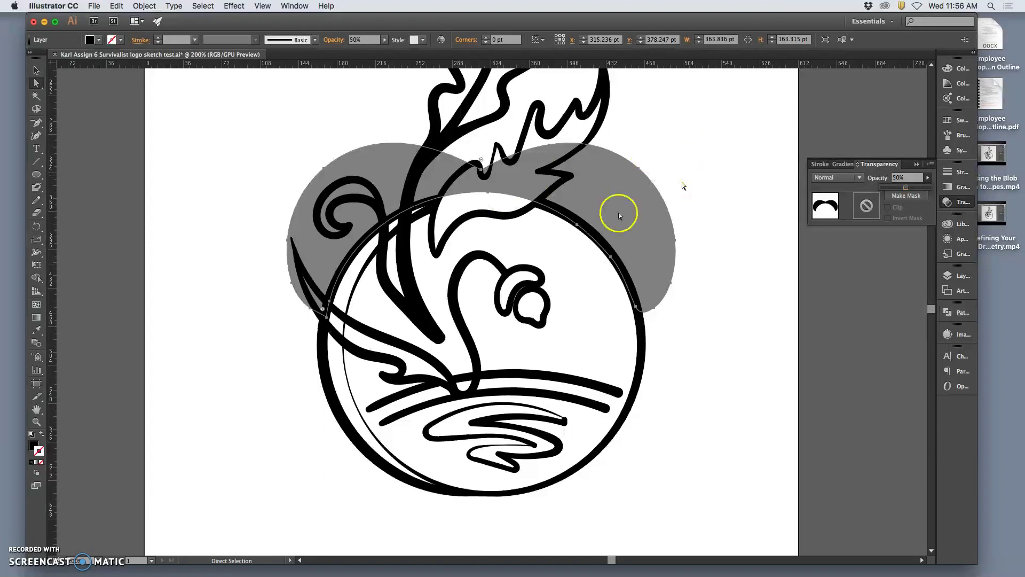
Set the Eraser's size to 32 pt with a 10 pt variation, and undo a test stroke on the cap
left_click(36, 212)
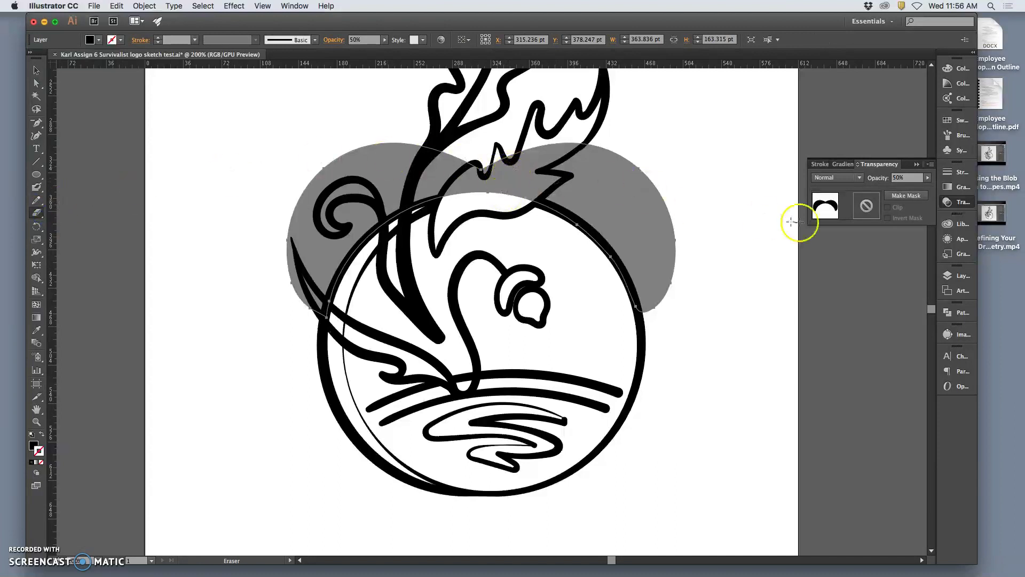
double_click(37, 213)
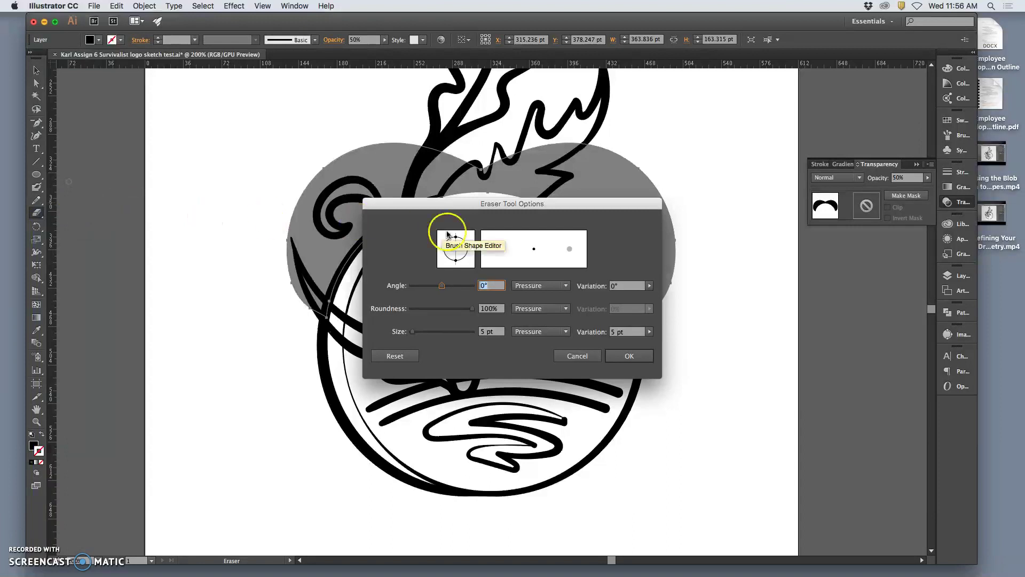
left_click_drag(413, 331, 421, 333)
left_click(649, 332)
left_click_drag(611, 343, 614, 343)
left_click(624, 353)
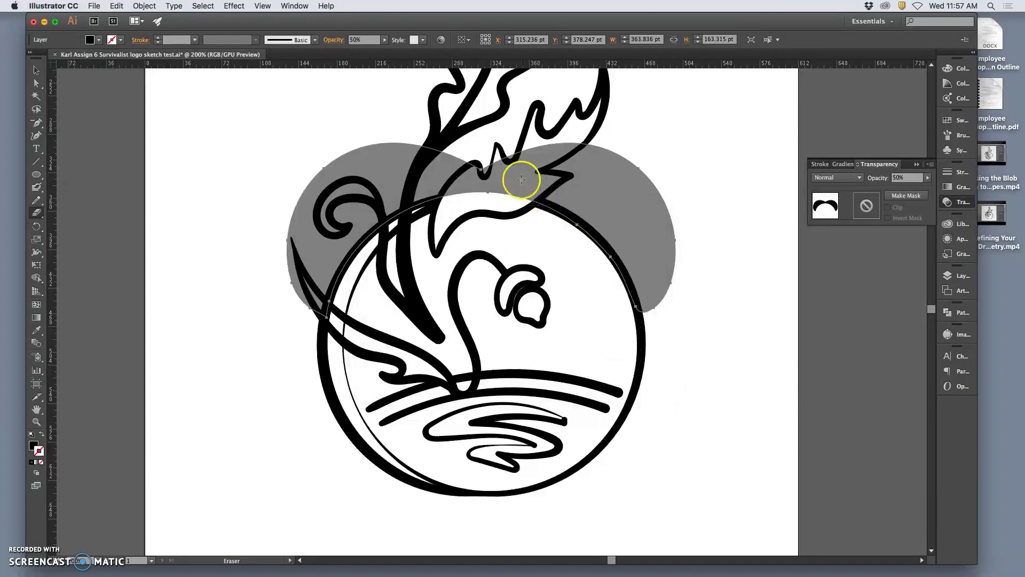
mouse_move(504, 177)
left_mouse_down()
mouse_move(499, 160)
mouse_move(499, 179)
left_mouse_up()
key("super+z")
Set the Eraser's size to 21 pt and erase the Layer 8 cap inside the large jagged leaf
double_click(36, 213)
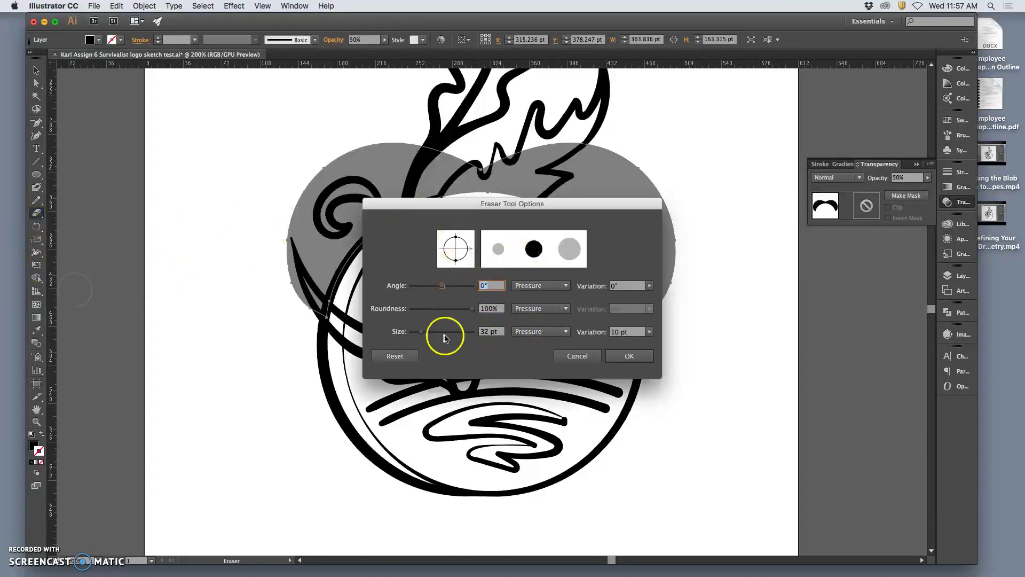
left_click_drag(418, 332, 419, 333)
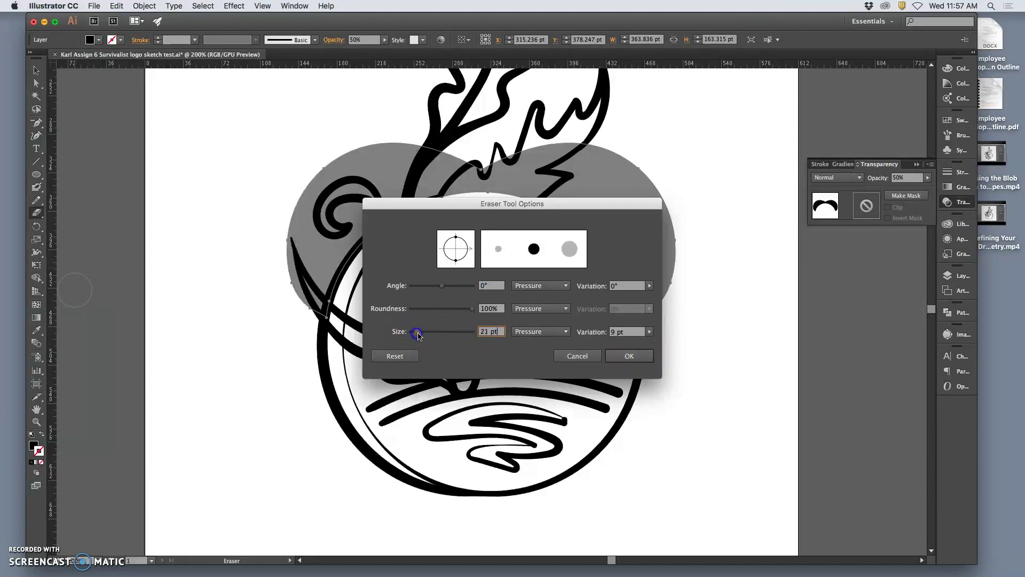
left_click(629, 355)
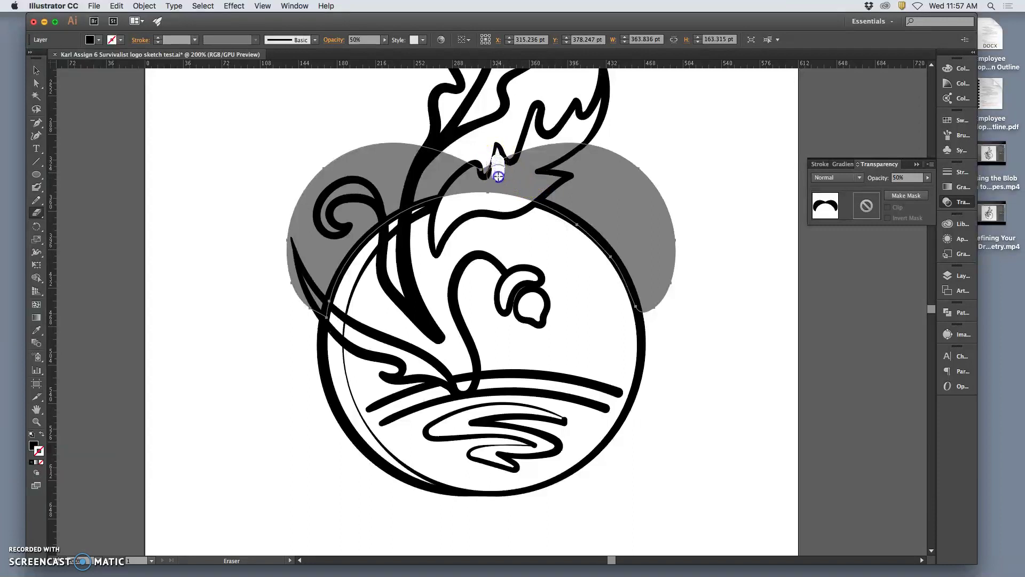
mouse_move(536, 151)
left_mouse_down()
mouse_move(572, 141)
mouse_move(528, 170)
mouse_move(544, 180)
mouse_move(511, 191)
left_mouse_up()
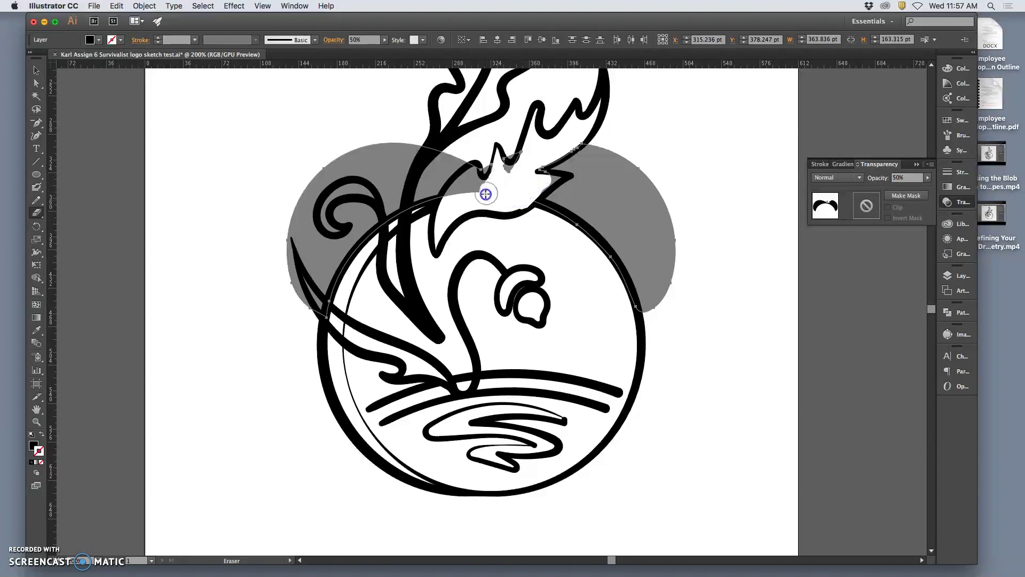
mouse_move(470, 176)
left_mouse_down()
mouse_move(426, 249)
mouse_move(477, 179)
mouse_move(474, 164)
mouse_move(460, 194)
mouse_move(513, 178)
mouse_move(519, 158)
mouse_move(482, 174)
mouse_move(466, 165)
mouse_move(520, 159)
mouse_move(614, 207)
left_mouse_up()
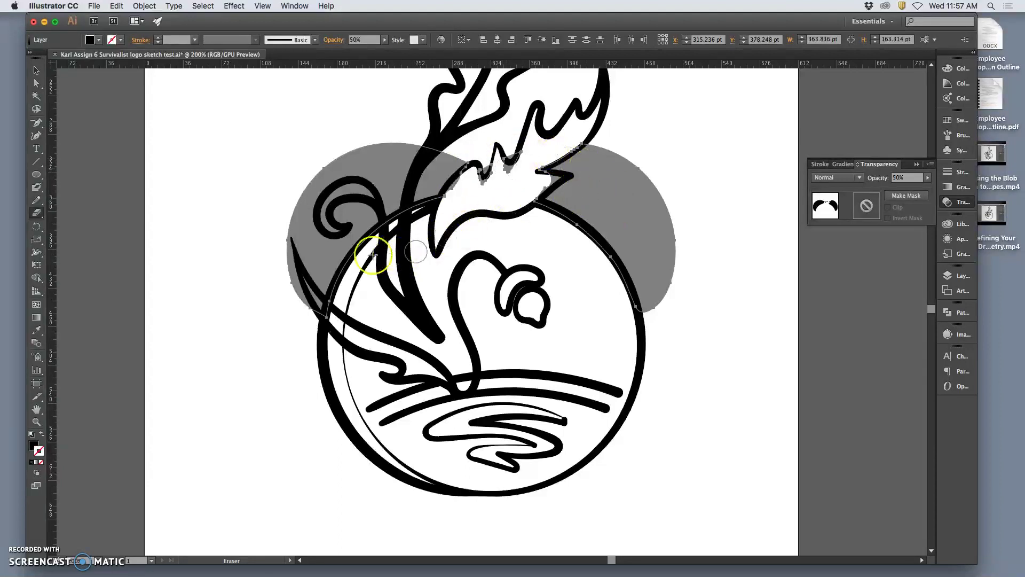
Erase the Layer 8 cap inside the pointed lower leaf and the curled tendril, and smooth the tendril's cut-out edge with the Pencil
mouse_move(324, 300)
left_mouse_down()
mouse_move(304, 276)
mouse_move(319, 304)
left_mouse_up()
mouse_move(332, 229)
left_mouse_down()
mouse_move(321, 213)
mouse_move(365, 193)
left_mouse_up()
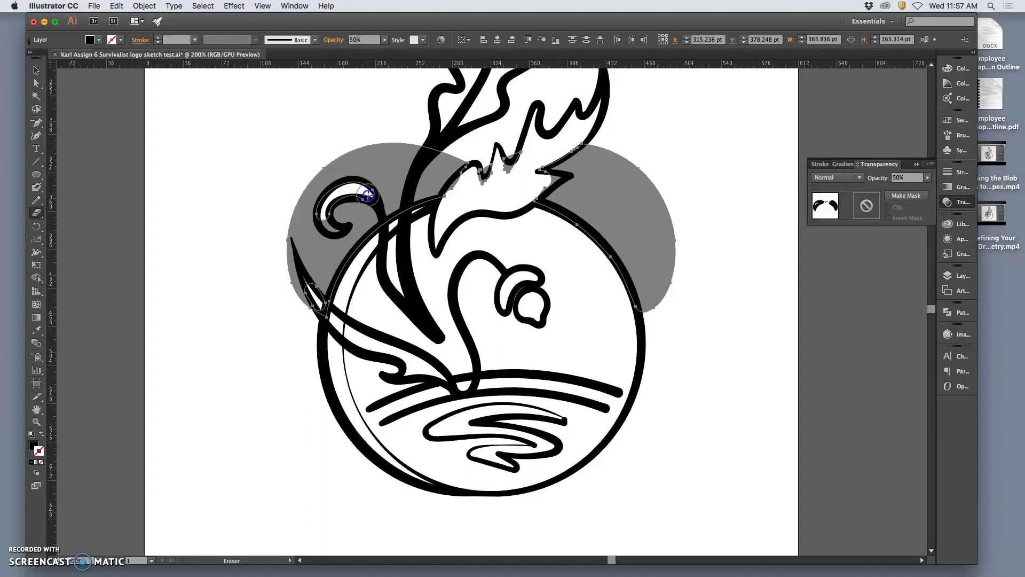
left_click(35, 200)
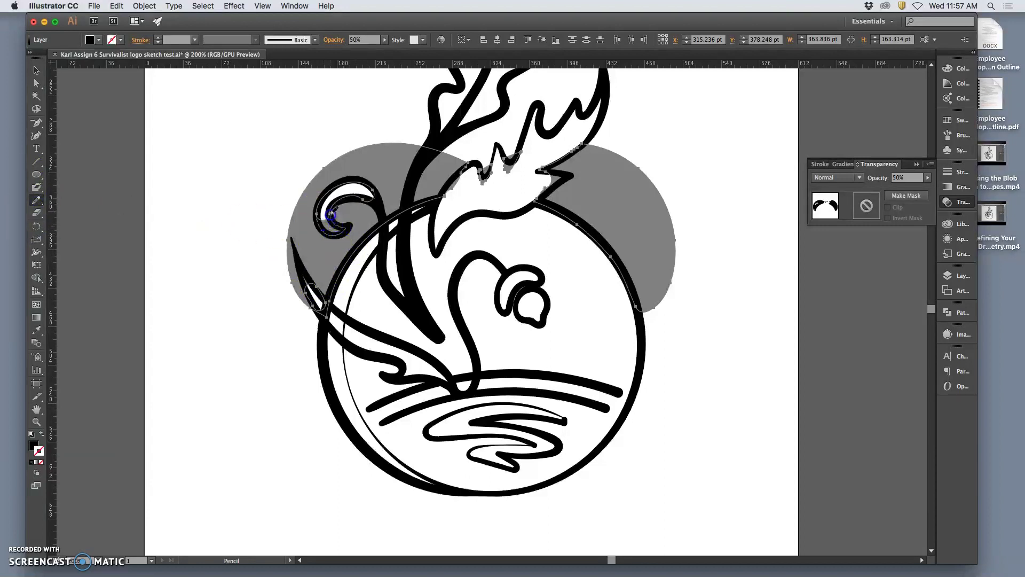
left_click_drag(331, 214, 335, 208)
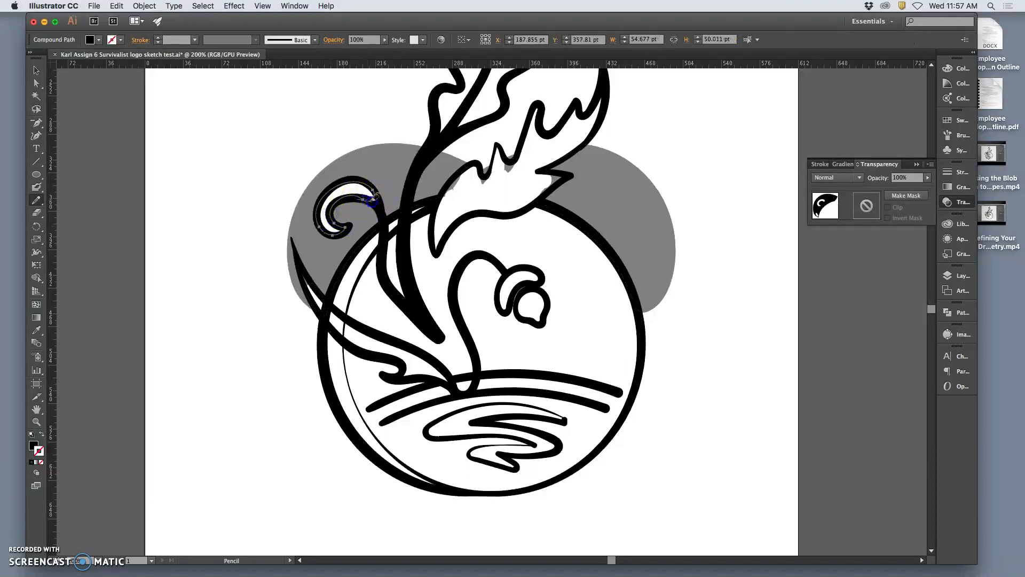
mouse_move(560, 170)
left_mouse_down()
mouse_move(499, 165)
mouse_move(442, 190)
mouse_move(441, 176)
left_mouse_up()
Redraw the edges of the left cap piece and the small fragment in the jagged leaf's first notch to follow the leaf outline
left_click(441, 183, "super")
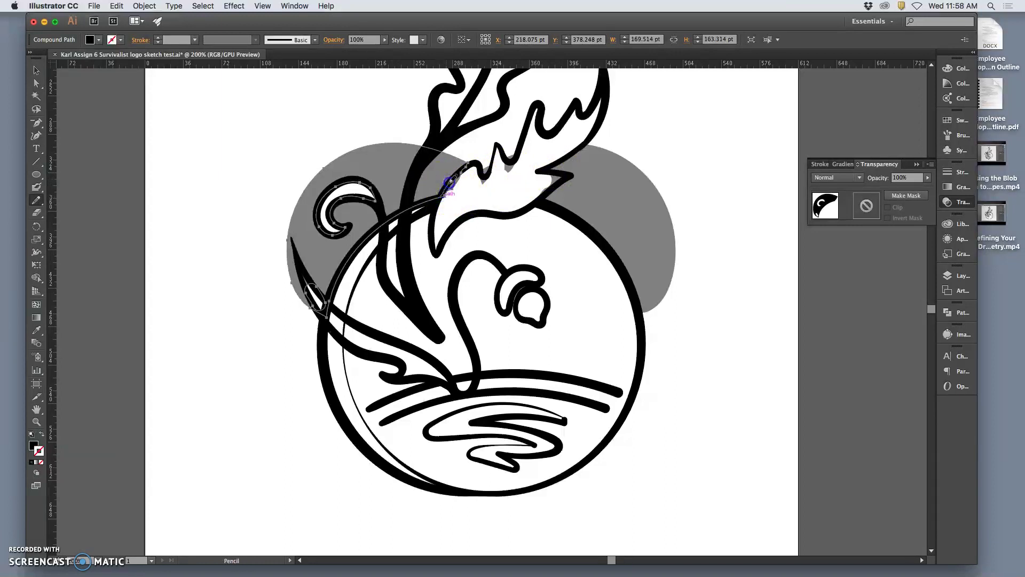
mouse_move(466, 166)
left_mouse_down()
mouse_move(506, 175)
mouse_move(483, 178)
left_mouse_up()
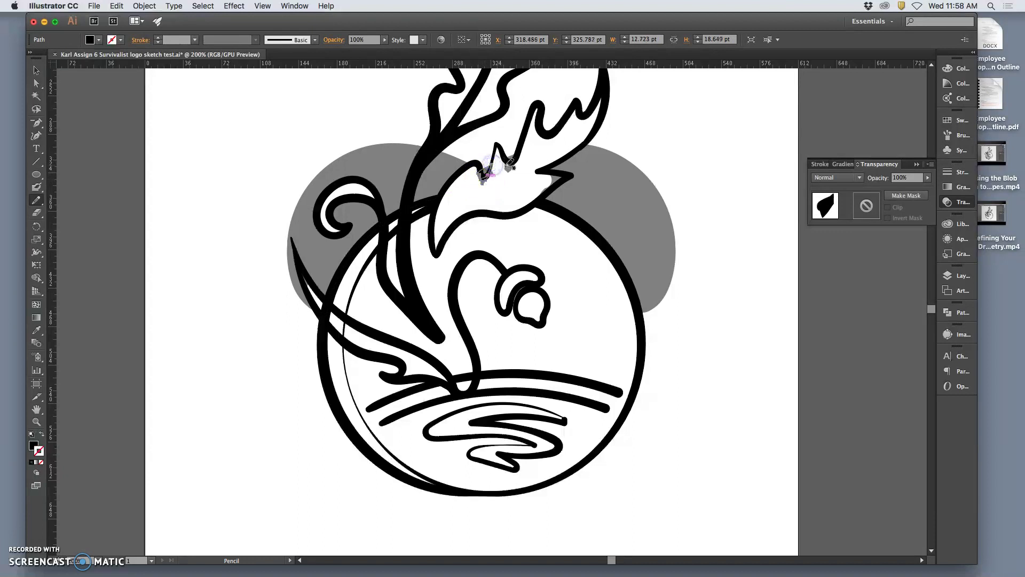
left_click(492, 183, "super")
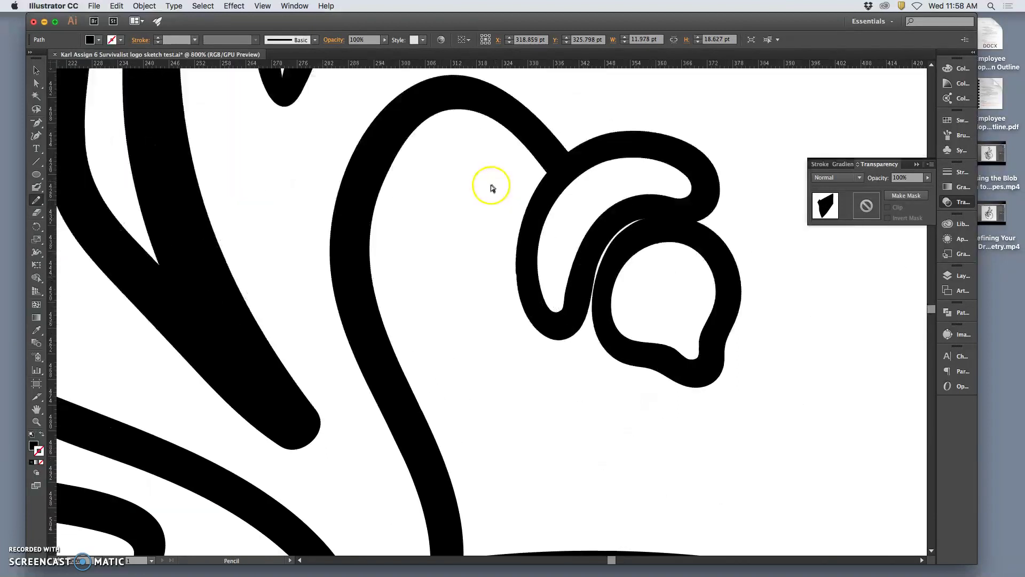
mouse_move(467, 159)
left_mouse_down()
mouse_move(444, 309)
mouse_move(433, 497)
left_mouse_up()
mouse_move(440, 236)
left_mouse_down()
mouse_move(424, 186)
mouse_move(406, 168)
left_mouse_up()
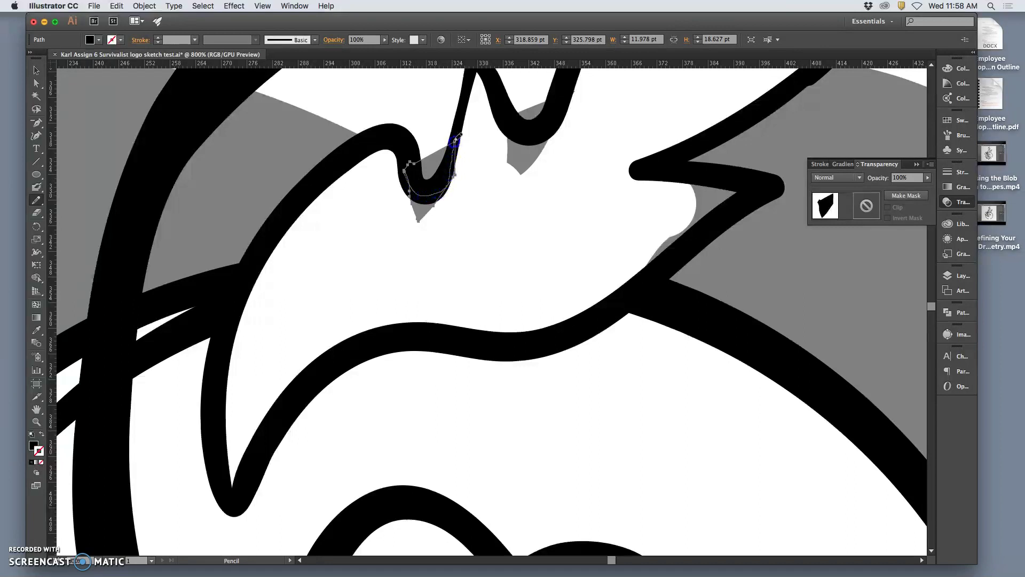
mouse_move(463, 155)
left_mouse_down()
mouse_move(454, 179)
mouse_move(419, 194)
mouse_move(409, 165)
left_mouse_up()
Redraw the lower edge of the cap fragment in the jagged leaf's second notch with the Pencil so it stays under the black outline
mouse_move(455, 167)
left_mouse_down()
mouse_move(454, 144)
mouse_move(474, 151)
mouse_move(523, 114)
mouse_move(524, 154)
mouse_move(505, 119)
left_mouse_up()
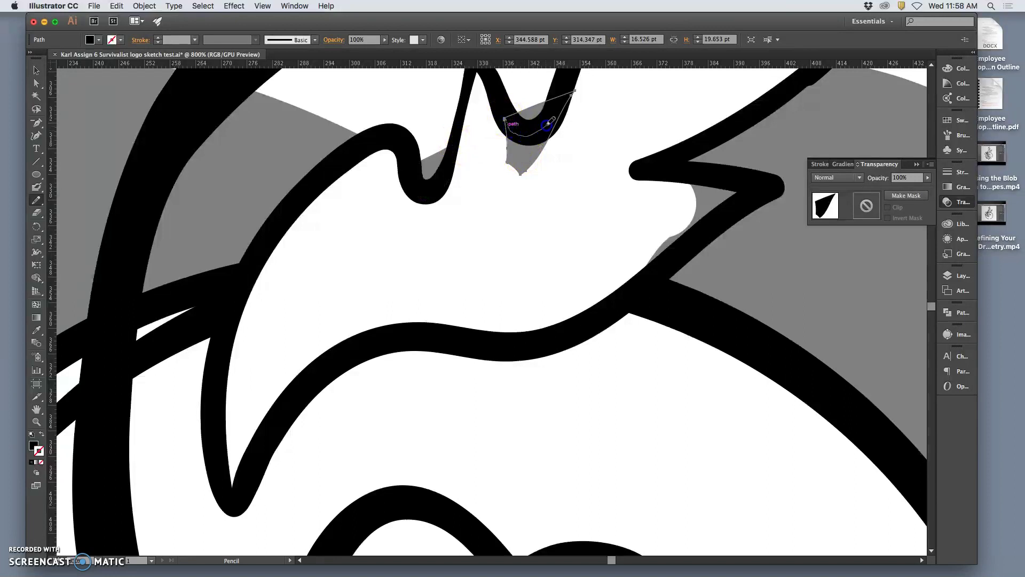
mouse_move(570, 94)
left_mouse_down()
mouse_move(550, 123)
mouse_move(516, 138)
mouse_move(505, 119)
left_mouse_up()
left_click_drag(526, 165, 507, 123)
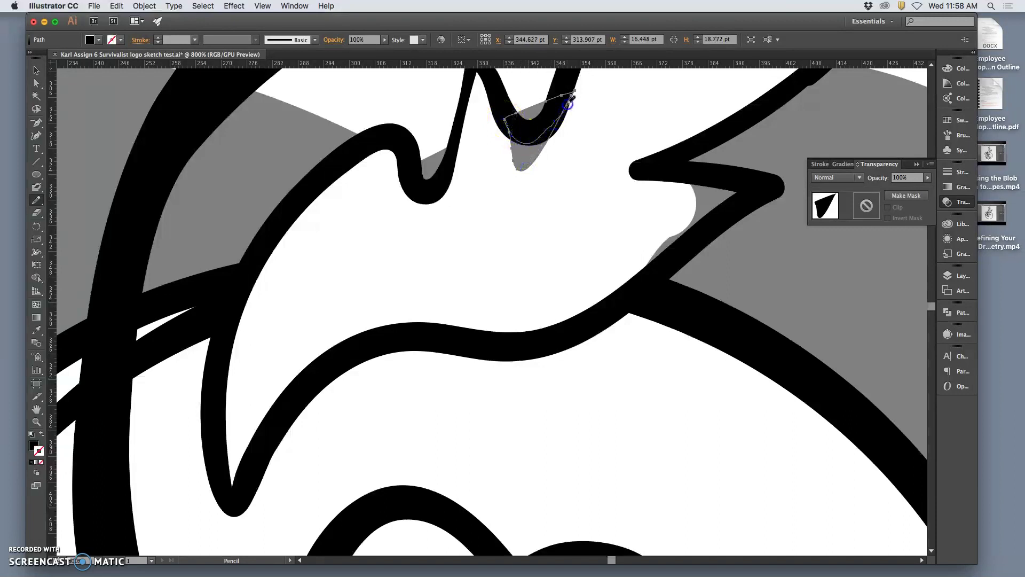
mouse_move(572, 95)
left_mouse_down()
mouse_move(539, 141)
mouse_move(510, 152)
mouse_move(504, 119)
left_mouse_up()
mouse_move(519, 171)
left_mouse_down()
mouse_move(524, 142)
mouse_move(512, 133)
mouse_move(550, 138)
mouse_move(512, 131)
mouse_move(559, 129)
left_mouse_up()
Redraw the right cap piece's inner edge with the Pencil to follow the outline of the jagged leaf's side tip
left_click(755, 152, "super")
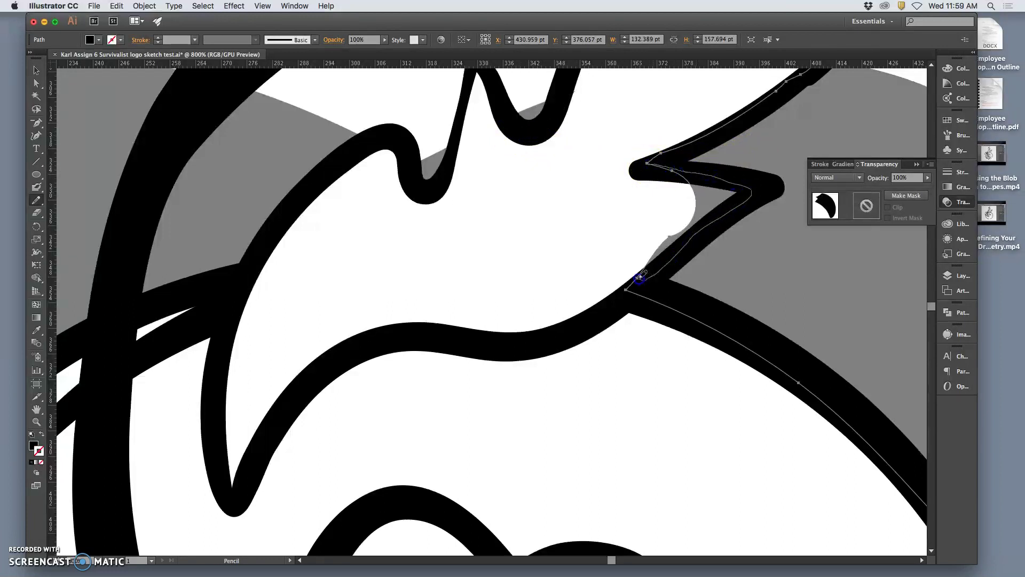
left_click_drag(639, 276, 648, 279)
left_click_drag(748, 140, 469, 131)
left_click_drag(598, 312, 543, 273)
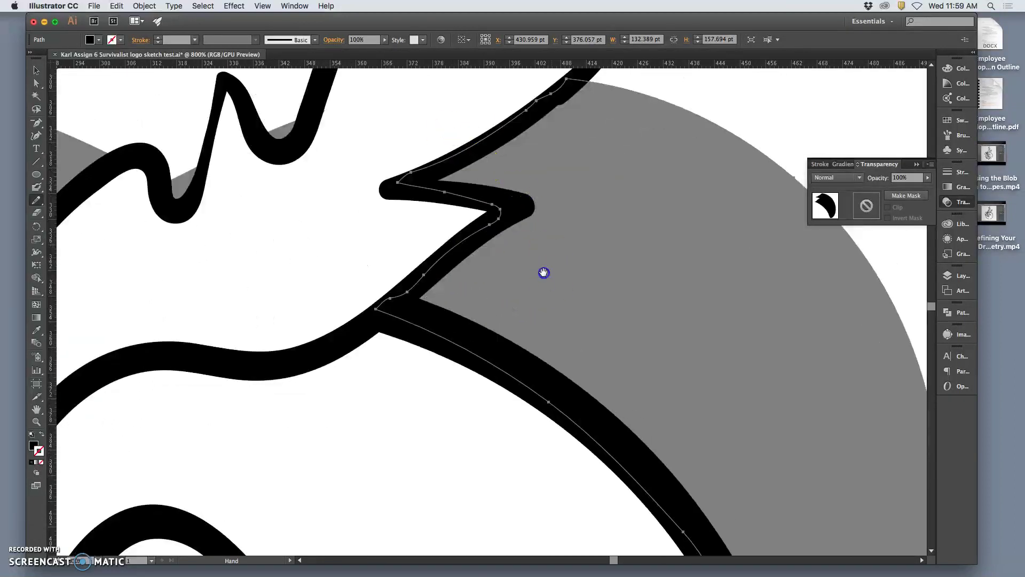
Reshape the left cap's cut-out with the Pencil to fill the narrow interior of the pointed lower leaf up to its tip
key("super+minus")
key("super+minus")
key("super+minus")
key("super+minus")
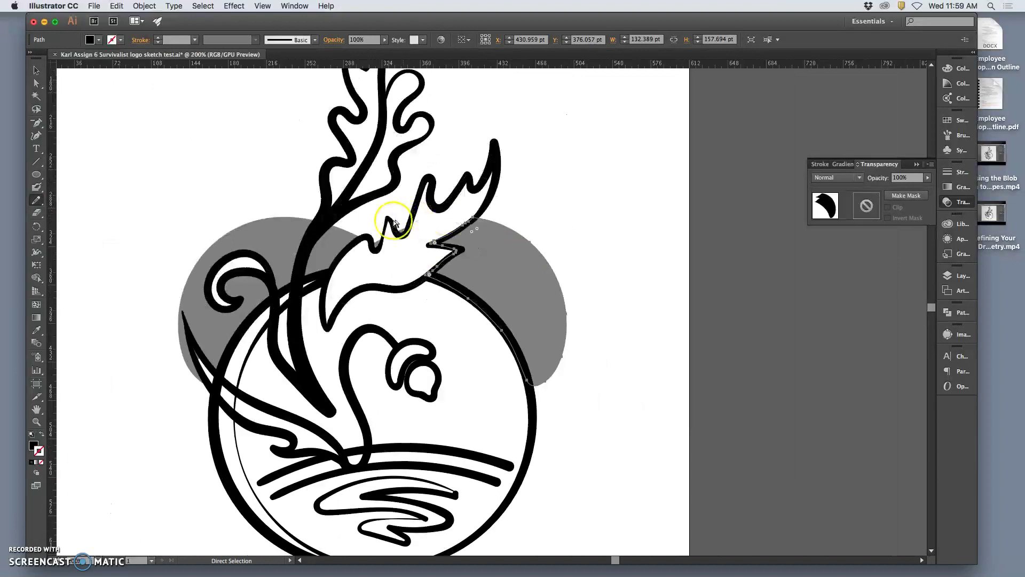
key("super+minus")
key("super+plus")
key("super+plus")
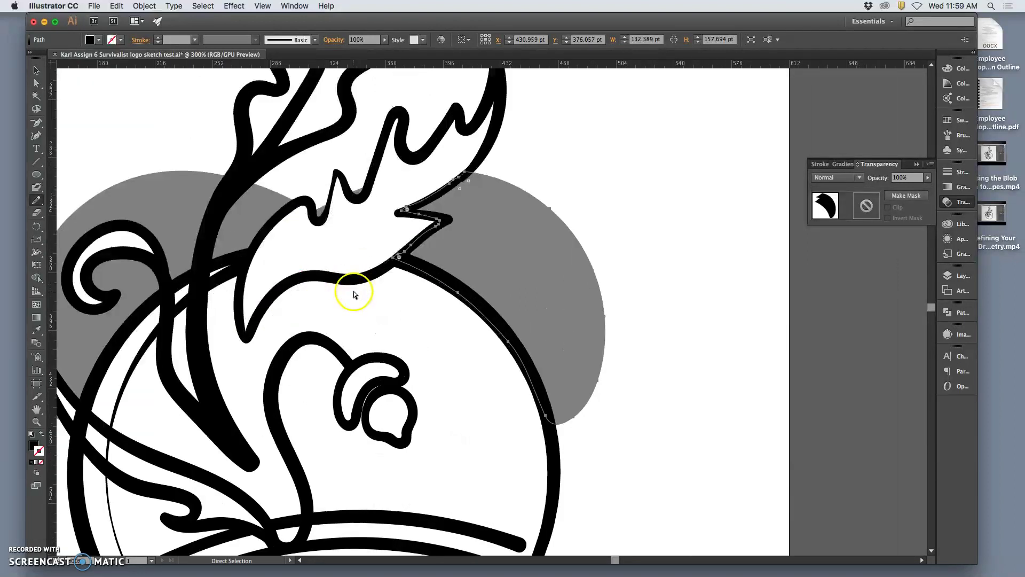
left_click_drag(277, 268, 403, 210)
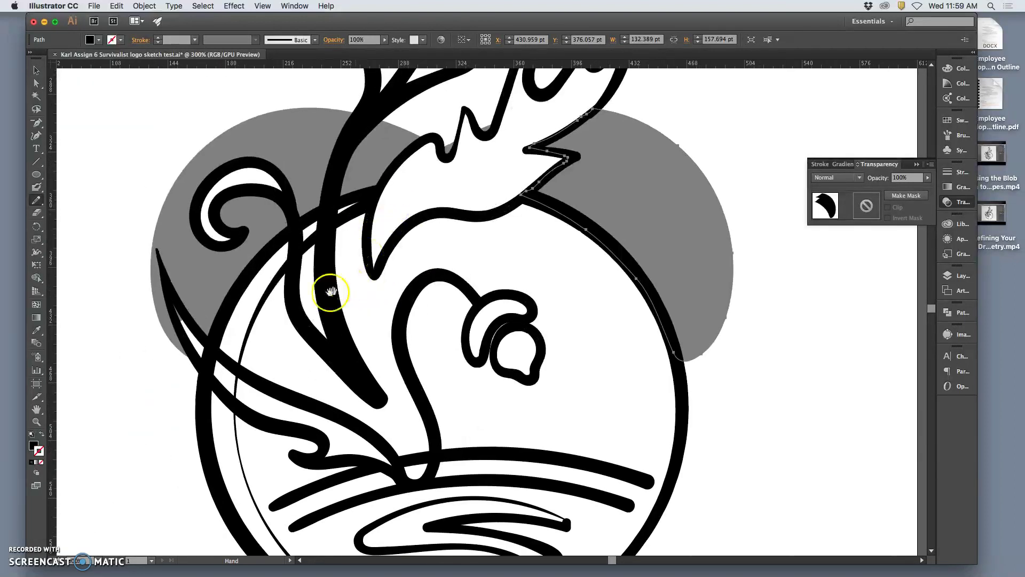
key("super+plus")
key("super+plus")
key("super+plus")
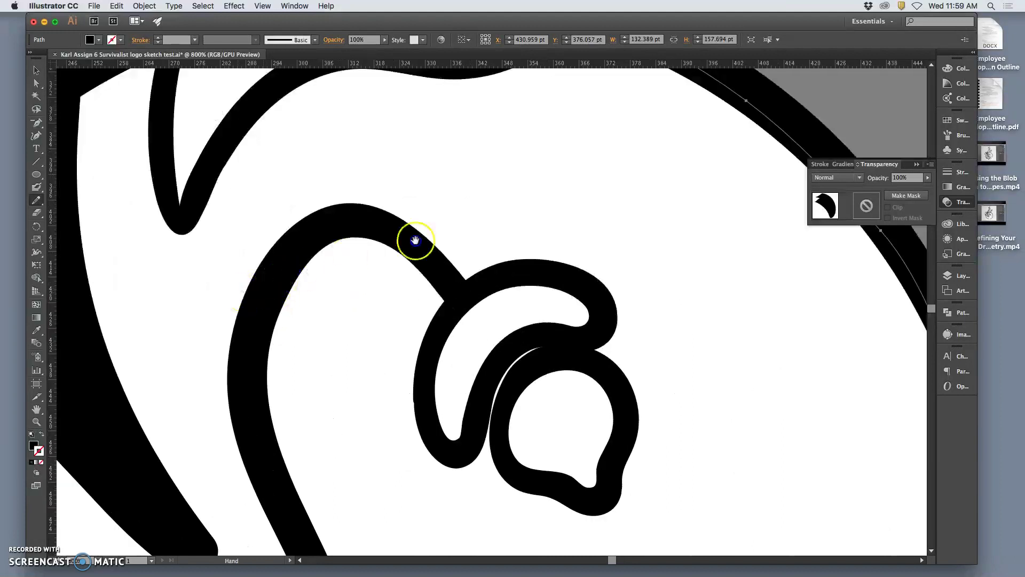
scroll(415, 240, "left", 15)
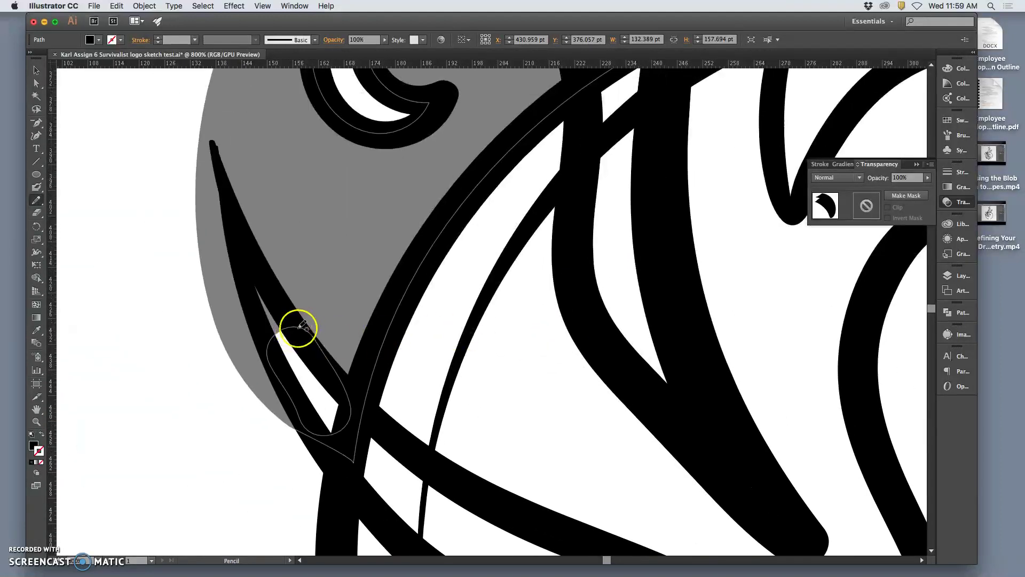
key("super")
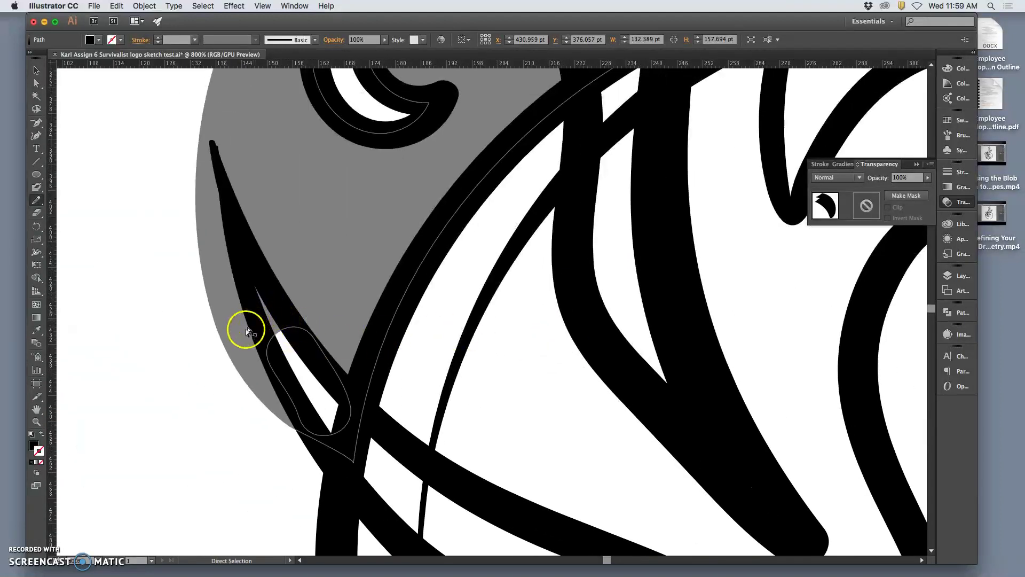
left_click(245, 335, "super")
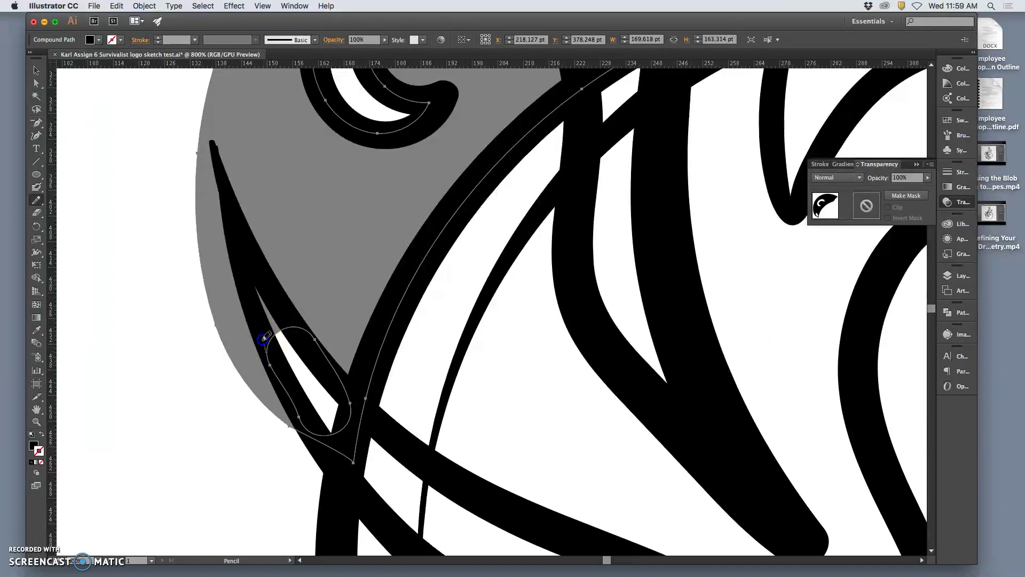
mouse_move(302, 323)
left_mouse_down()
mouse_move(324, 383)
mouse_move(368, 387)
mouse_move(340, 423)
mouse_move(312, 431)
mouse_move(319, 439)
mouse_move(342, 447)
mouse_move(350, 409)
mouse_move(362, 417)
mouse_move(366, 390)
left_mouse_up()
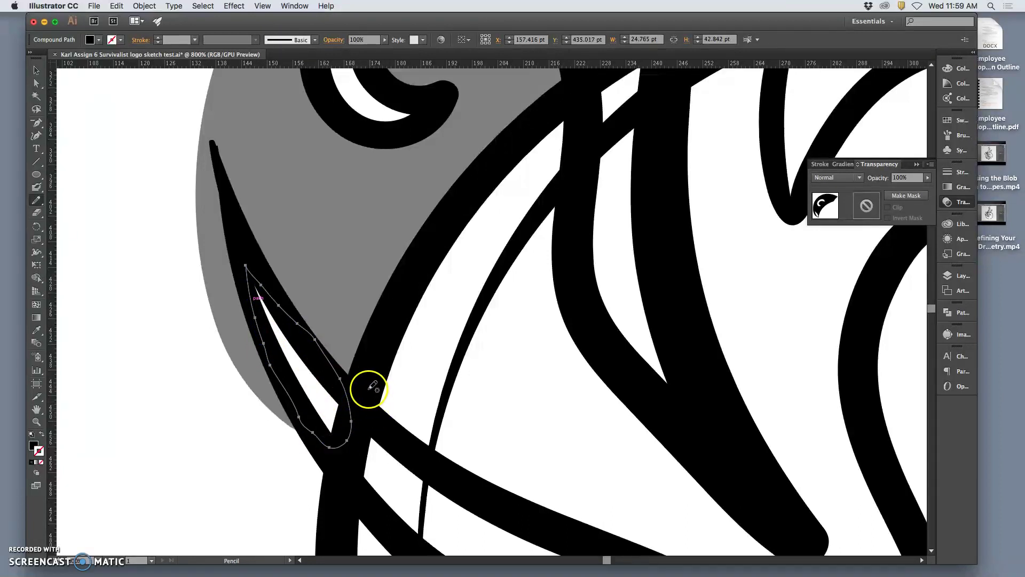
left_click(368, 394, "super")
Select all the art on Layer 8, set its opacity to 100%, and deselect it
key("super+minus")
key("super+minus")
key("super+minus")
key("super+minus")
key("super+minus")
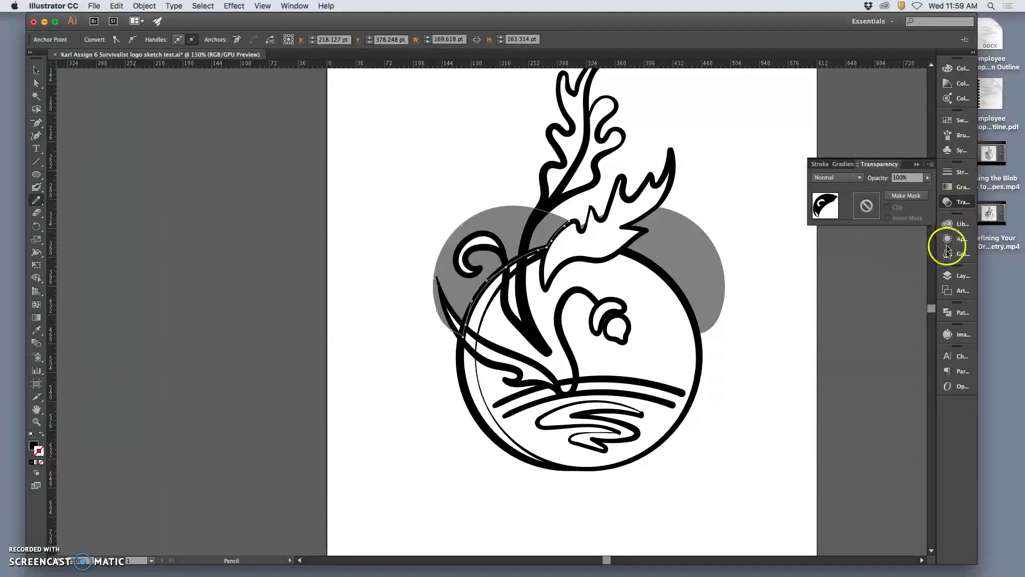
left_click(948, 275)
left_click(921, 282)
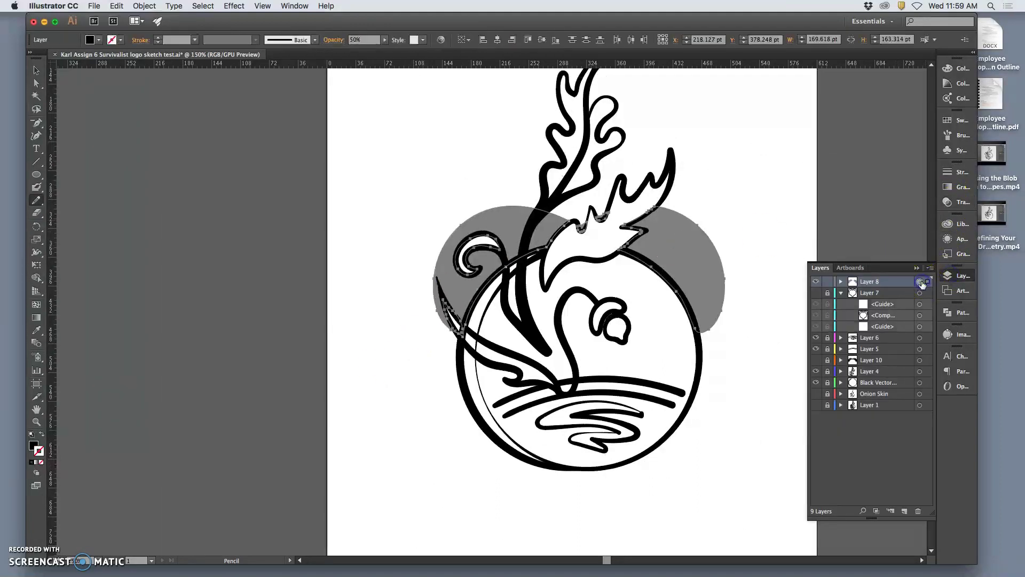
left_click(947, 202)
left_click(928, 178)
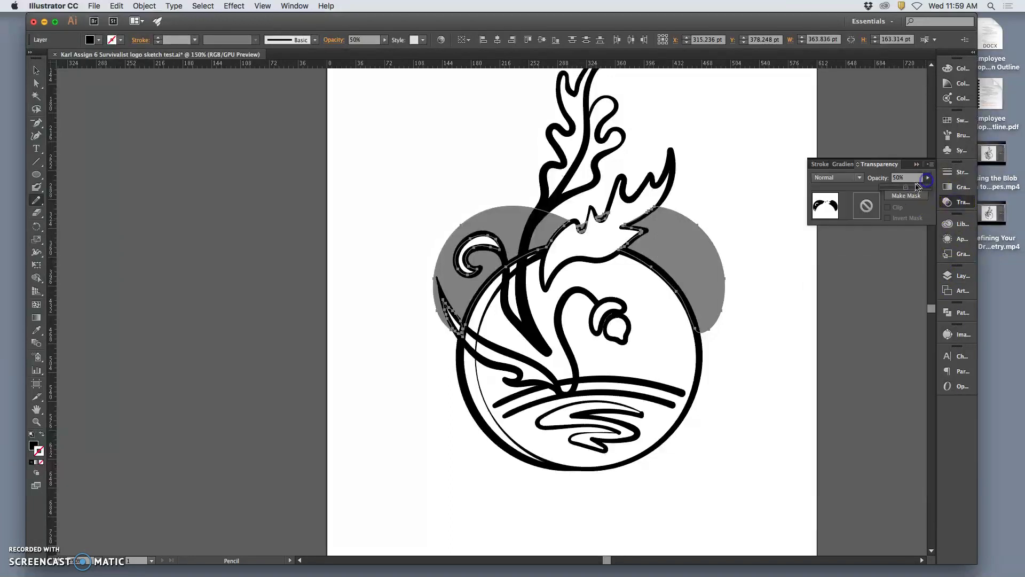
left_click_drag(926, 189, 946, 190)
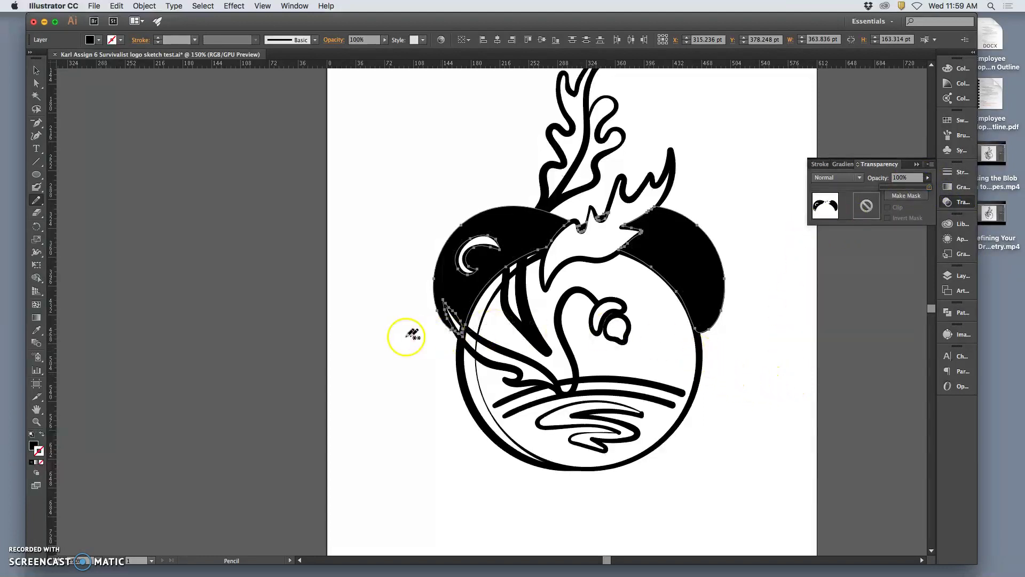
left_click(36, 83)
left_click(254, 162)
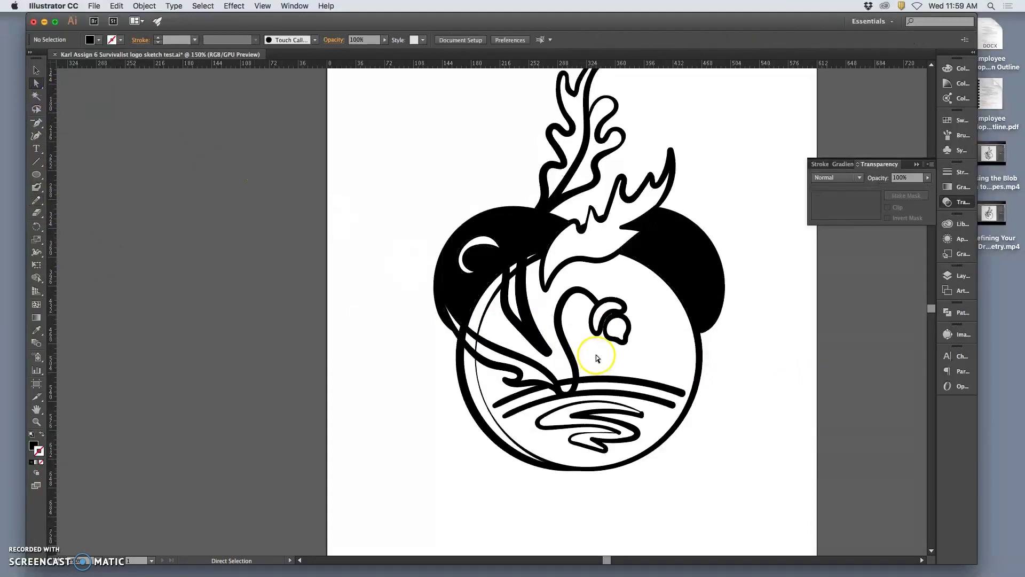
Toggle the visibility of the caps on Layers 8 and 10 to compare them, unlock Layer 10, and leave only Layer 8's cap shown
left_click(951, 276)
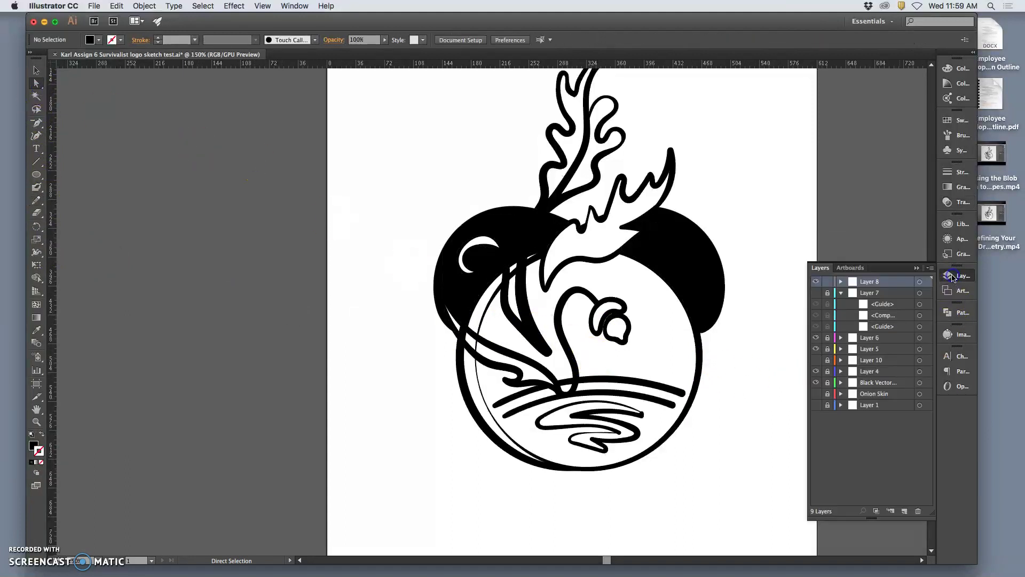
left_click(817, 361)
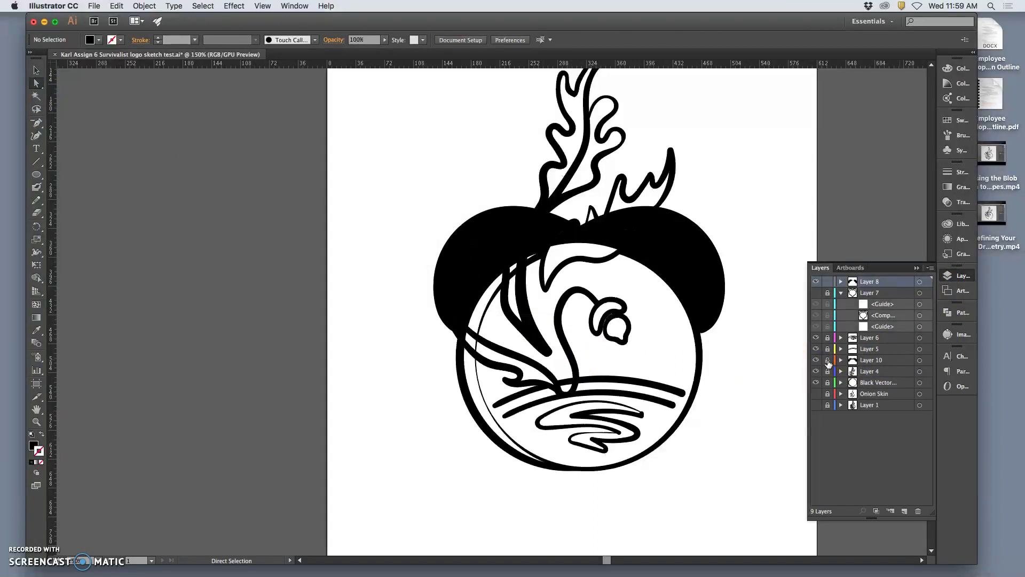
left_click(817, 281)
left_click_drag(828, 348, 829, 360)
left_click(816, 361)
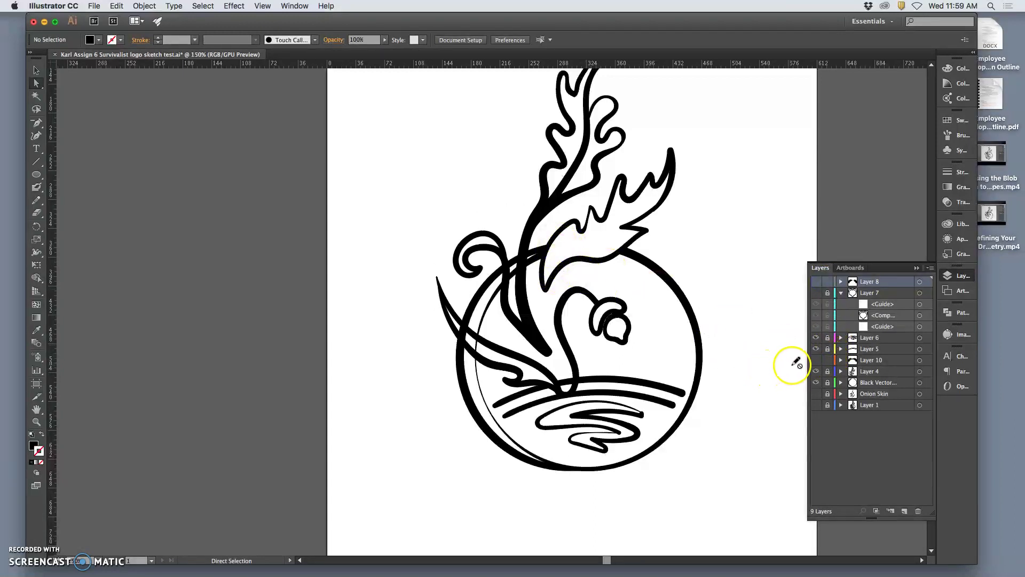
left_click(816, 281)
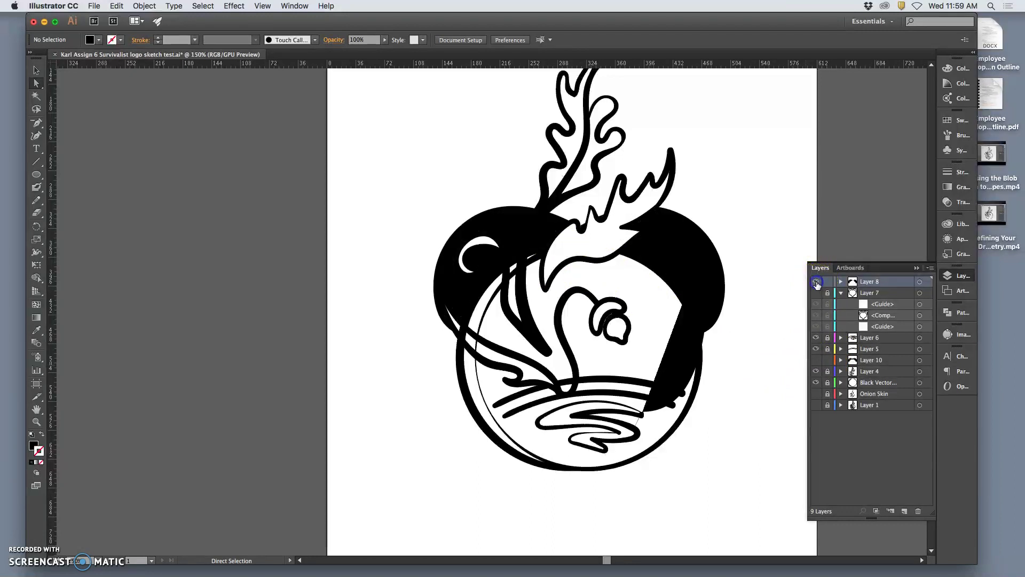
left_click(827, 293)
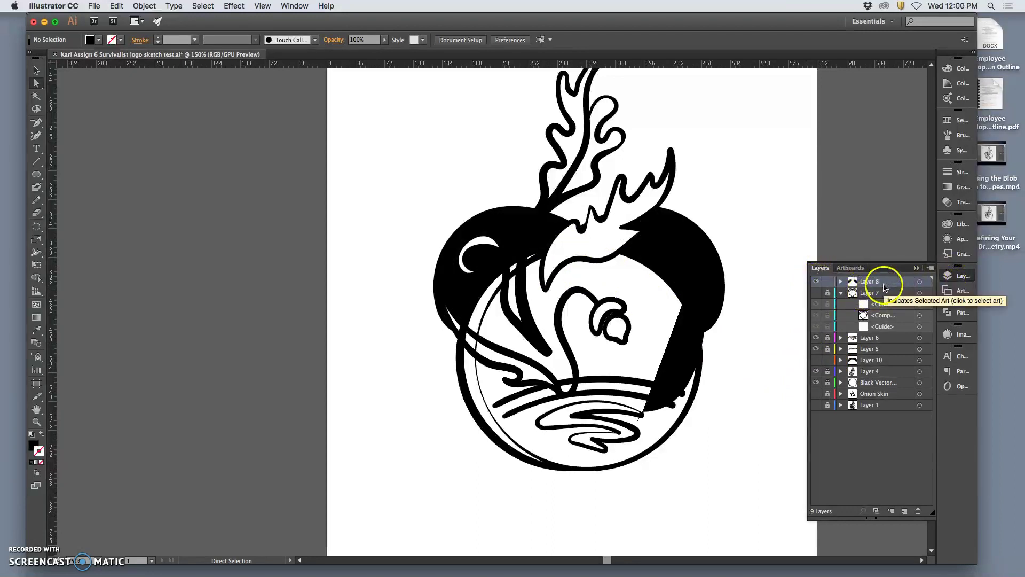
Select all the art on Layer 8 and set its opacity to 68%
left_click(920, 282)
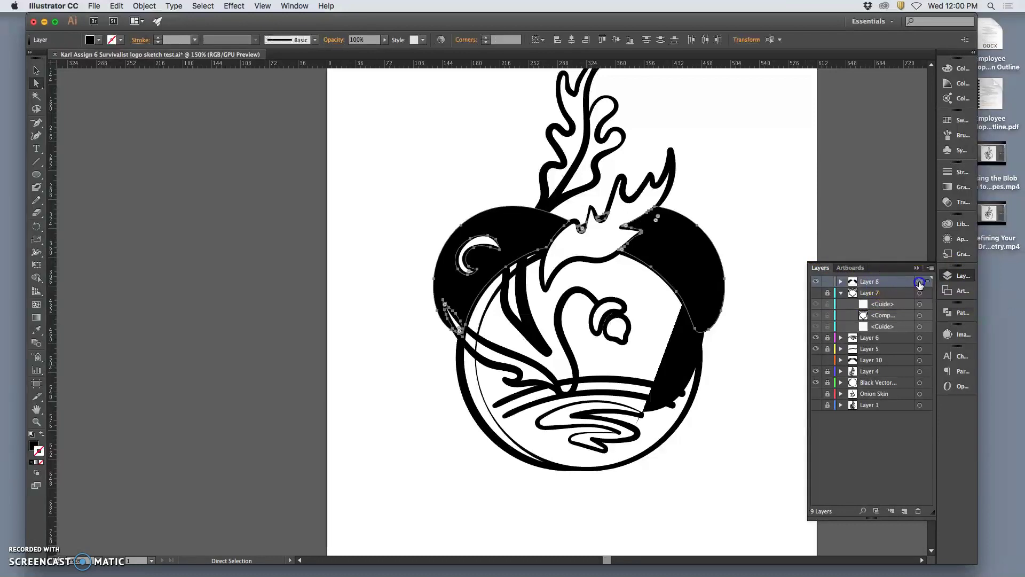
left_click(954, 202)
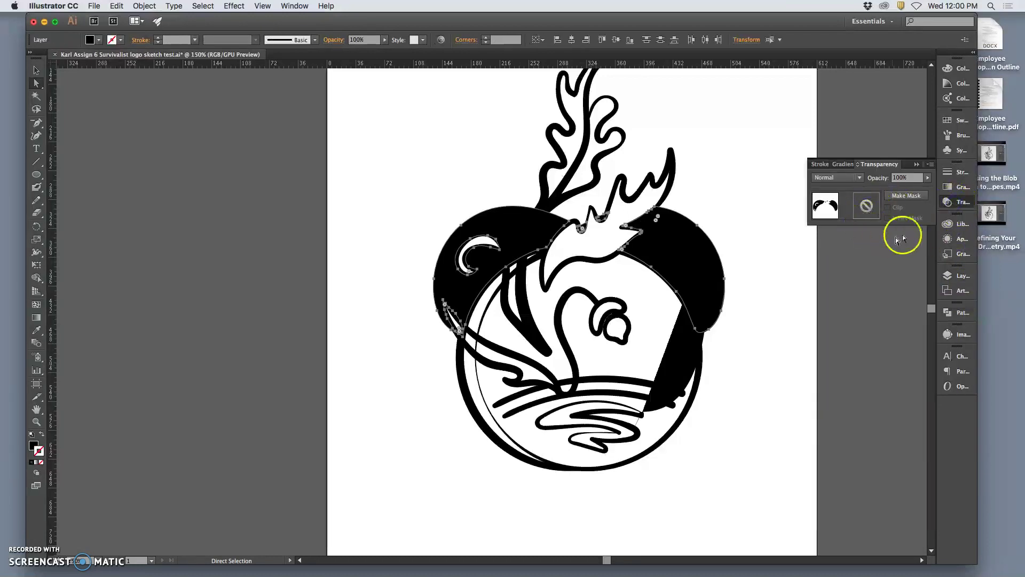
left_click(928, 178)
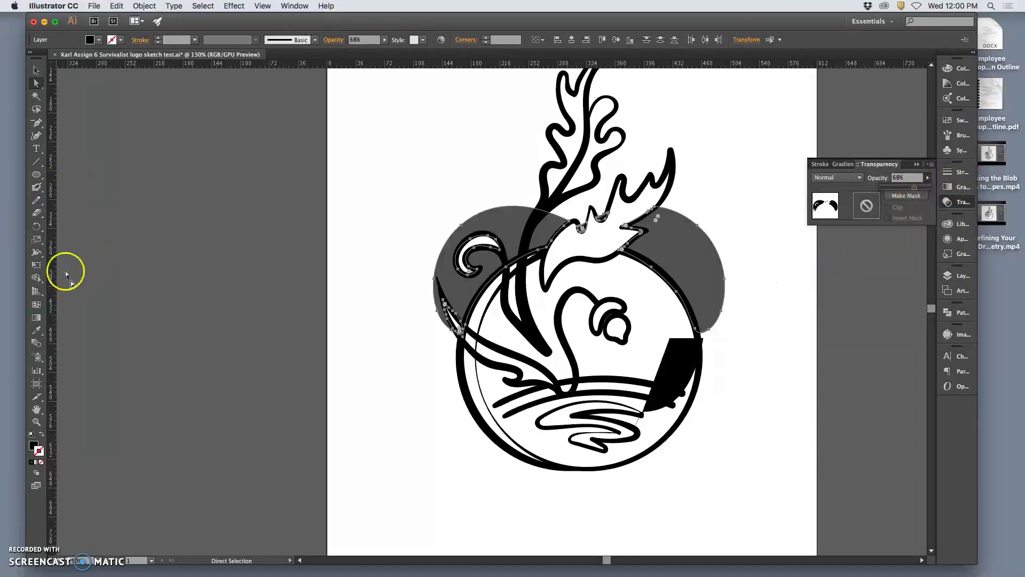
Erase the left cap along both sides of the main stem and around the curled tendril to leave a white gap
left_click(36, 213)
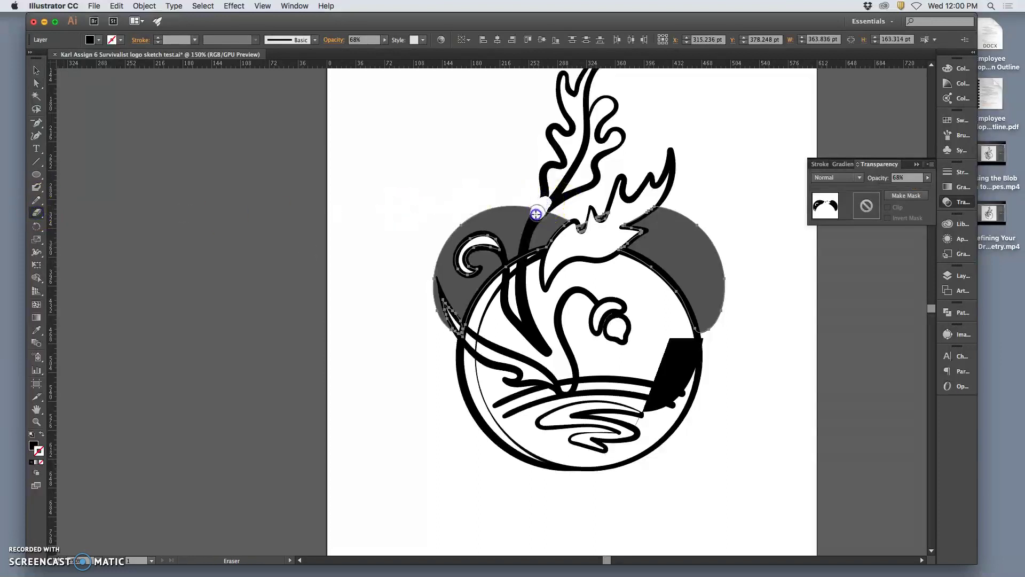
left_click_drag(523, 280, 525, 272)
mouse_move(528, 235)
left_mouse_down()
mouse_move(545, 194)
mouse_move(547, 205)
left_mouse_up()
mouse_move(526, 283)
left_mouse_down()
mouse_move(508, 290)
mouse_move(476, 258)
mouse_move(484, 265)
left_mouse_up()
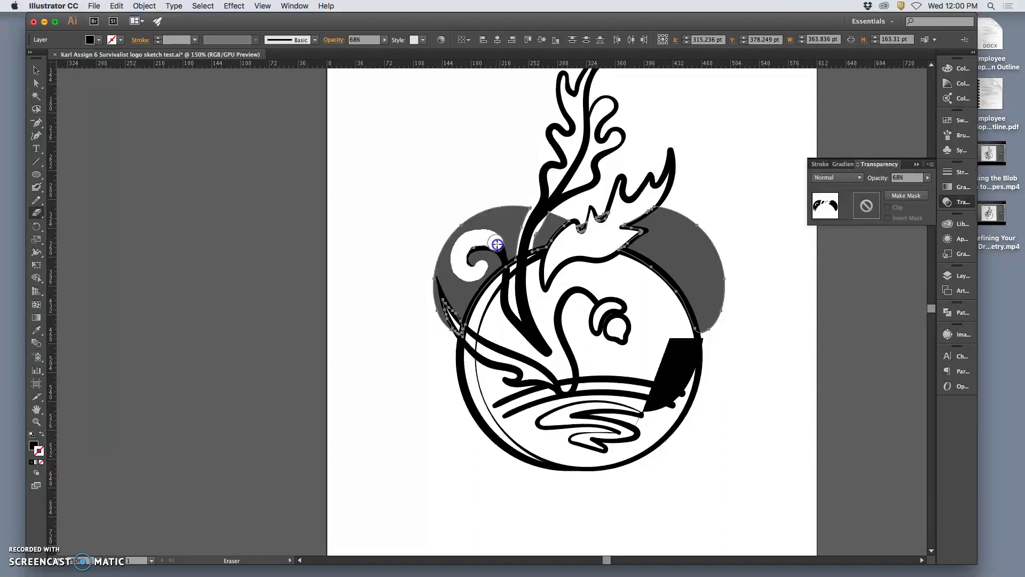
left_click_drag(504, 277, 505, 282)
mouse_move(502, 299)
left_mouse_down()
mouse_move(474, 293)
mouse_move(476, 252)
mouse_move(498, 248)
left_mouse_up()
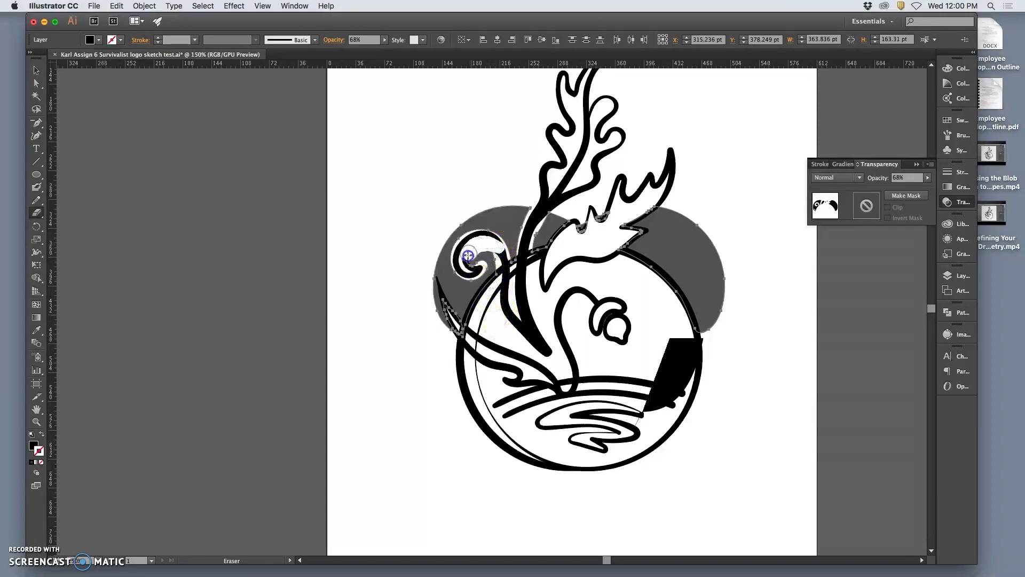
mouse_move(470, 268)
left_mouse_down()
mouse_move(451, 314)
mouse_move(475, 319)
mouse_move(471, 327)
mouse_move(470, 247)
mouse_move(494, 245)
mouse_move(501, 254)
mouse_move(480, 245)
mouse_move(498, 252)
mouse_move(497, 304)
mouse_move(492, 286)
mouse_move(446, 315)
mouse_move(437, 274)
left_mouse_up()
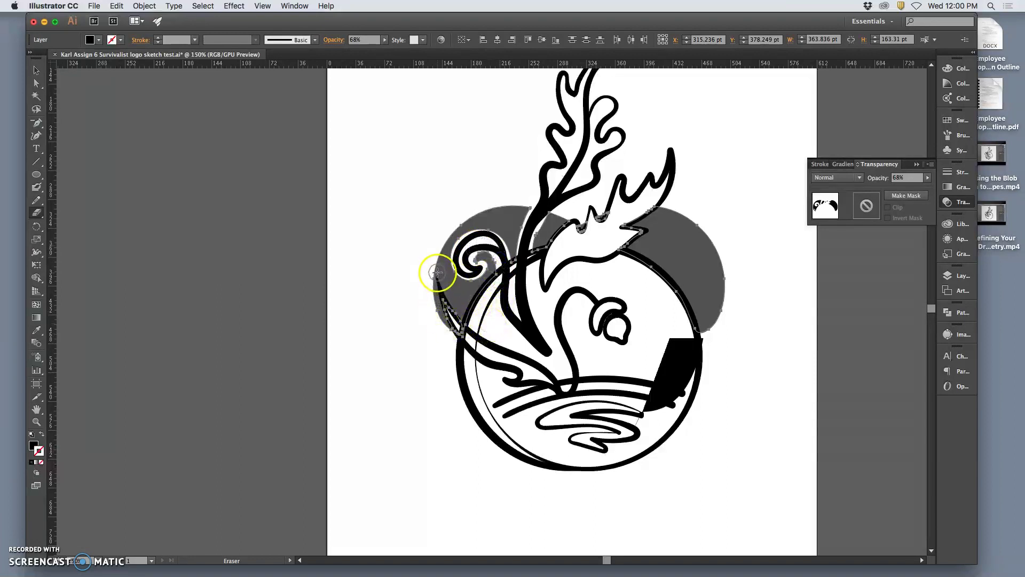
Erase the caps along the pointed lower leaf, the circle's rim and the large jagged leaf to leave a white gap
mouse_move(458, 332)
left_mouse_down()
mouse_move(443, 294)
mouse_move(482, 348)
mouse_move(481, 332)
mouse_move(459, 334)
left_mouse_up()
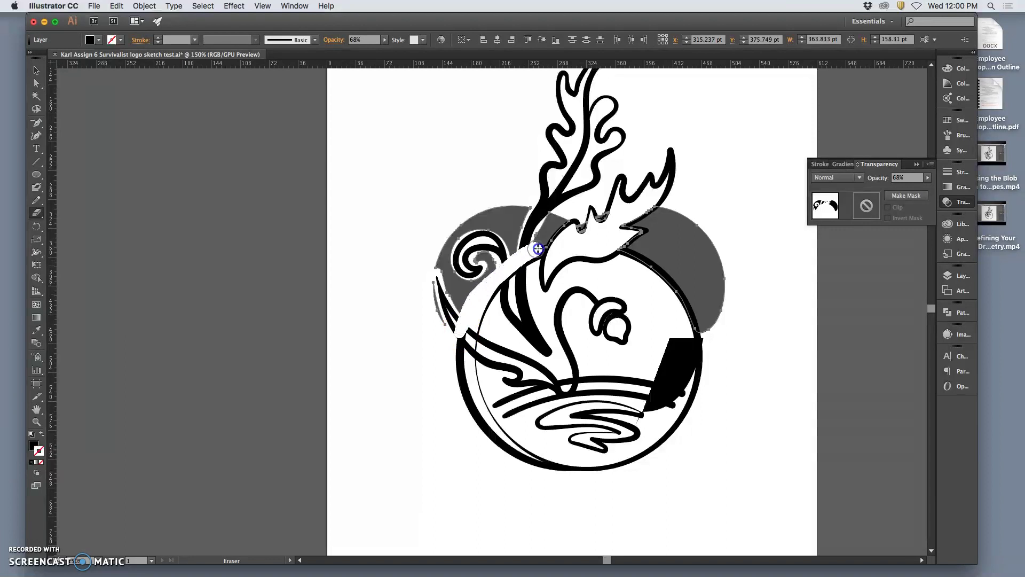
left_click_drag(552, 245, 556, 244)
left_click_drag(584, 230, 617, 248)
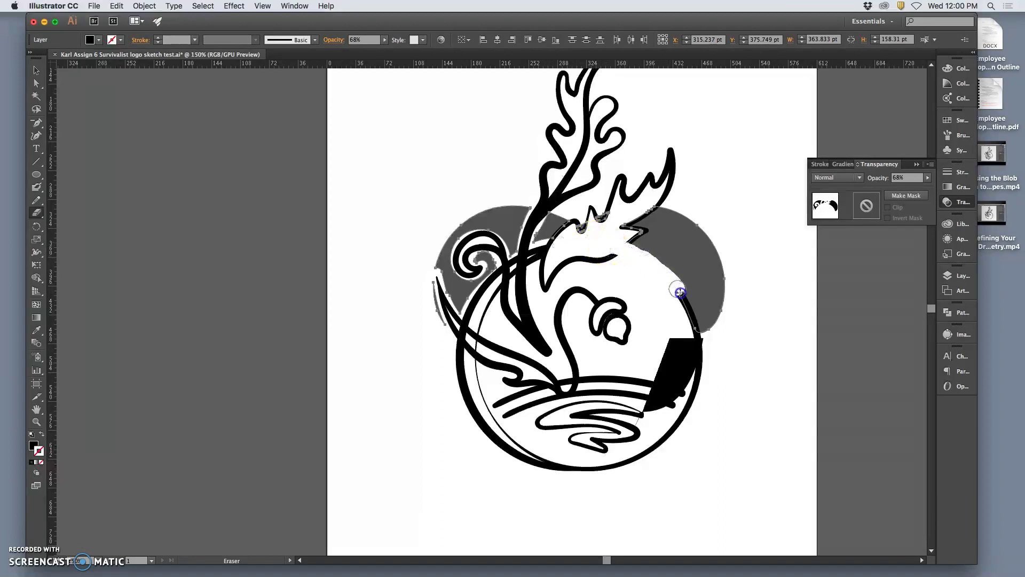
left_click_drag(697, 332, 671, 359)
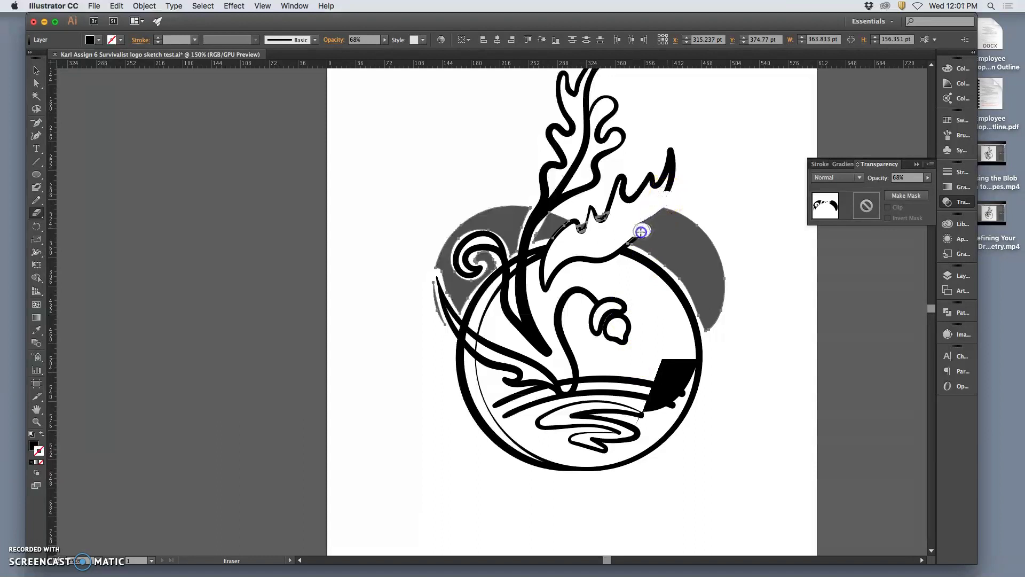
mouse_move(616, 252)
left_mouse_down()
mouse_move(585, 290)
mouse_move(643, 231)
mouse_move(558, 326)
mouse_move(572, 304)
mouse_move(561, 235)
left_mouse_up()
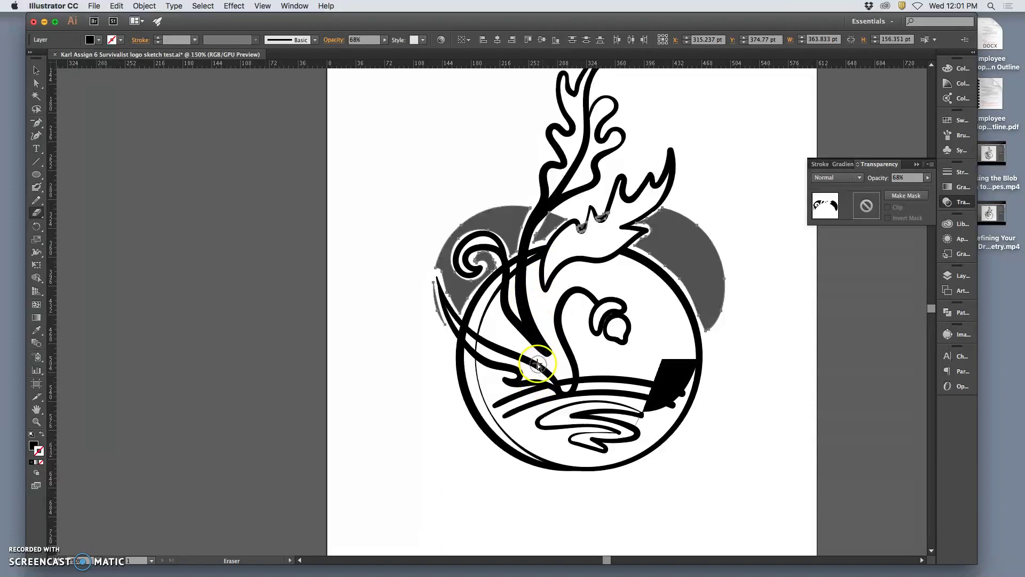
Set the opacity of the selected cap artwork to 100% and deselect it
key("super+equal")
key("super+equal")
key("super+equal")
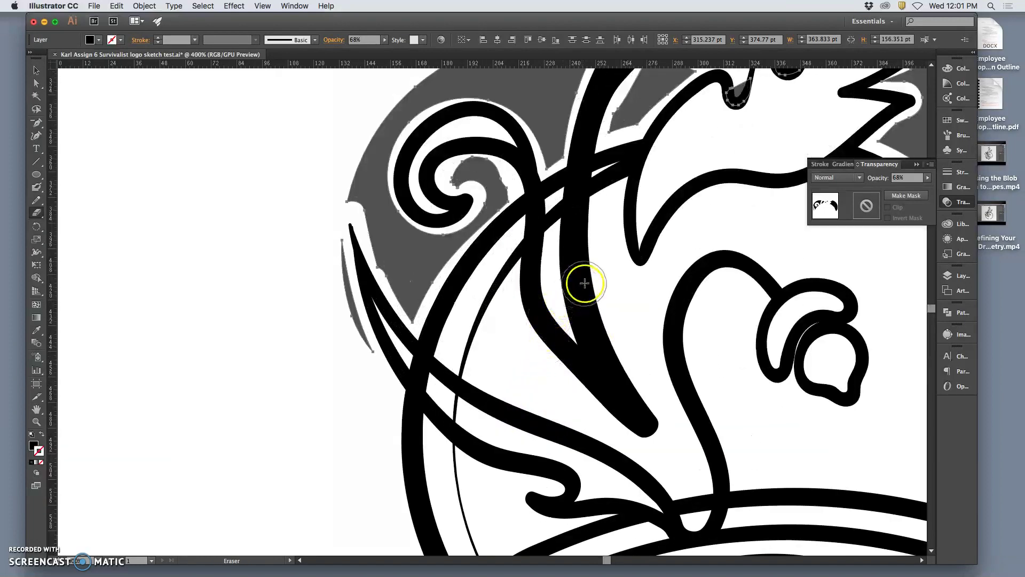
key("super+minus")
key("super+minus")
key("super+minus")
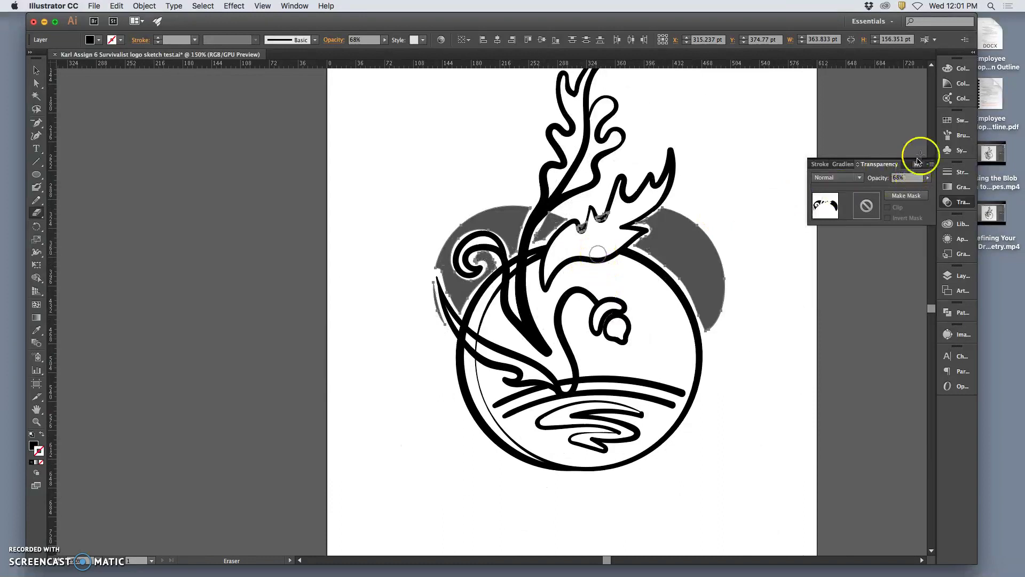
left_click(928, 179)
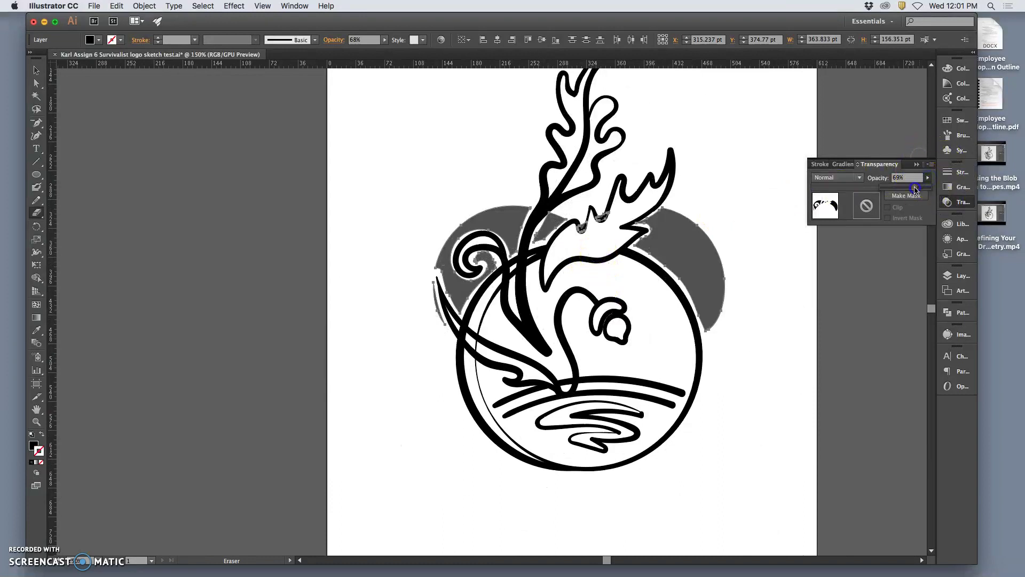
left_click_drag(915, 190, 932, 188)
key("a")
left_click(402, 200)
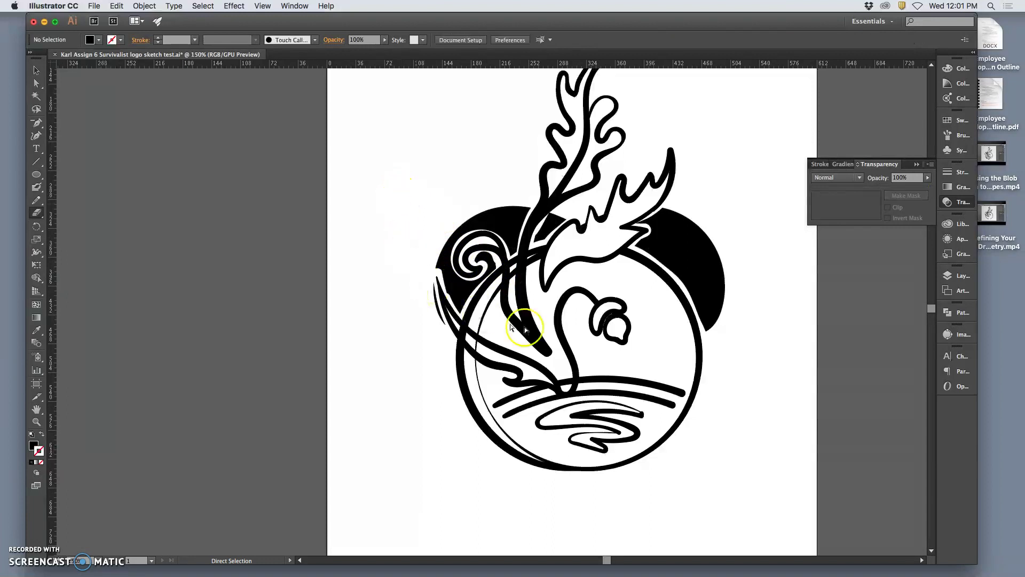
Lock Layer 8, unlock the Black Vector layer, and erase the circle's lines where they cross the inside of the pointed lower leaf
key("super+equal")
key("super+equal")
key("super+equal")
key("shift+e")
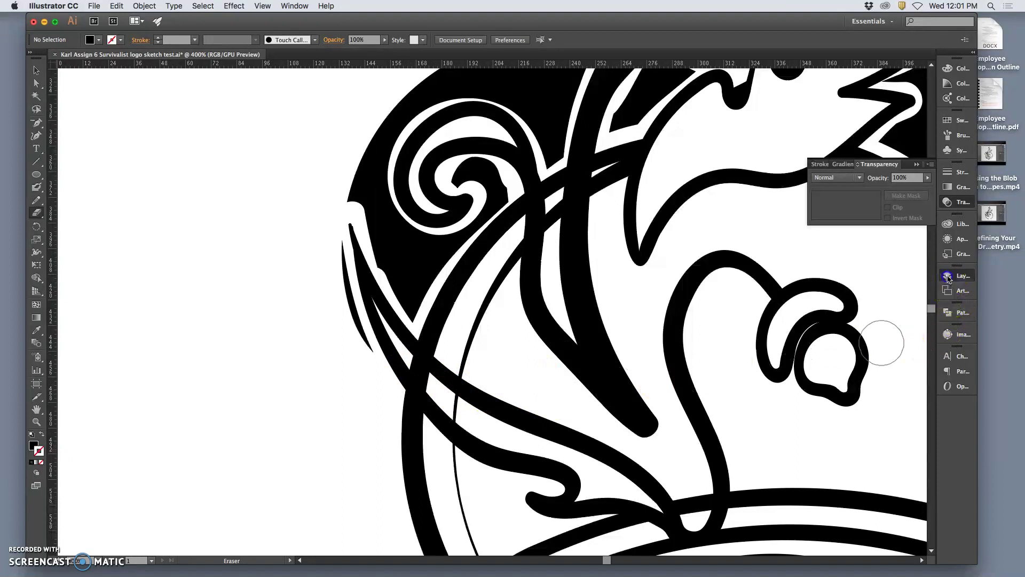
left_click(948, 277)
left_click(828, 382)
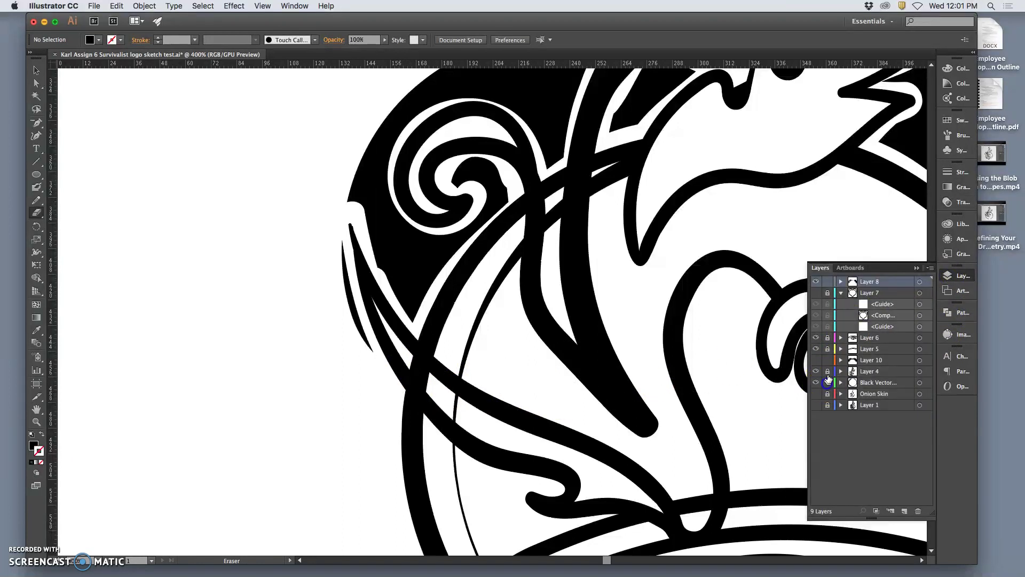
left_click(828, 282)
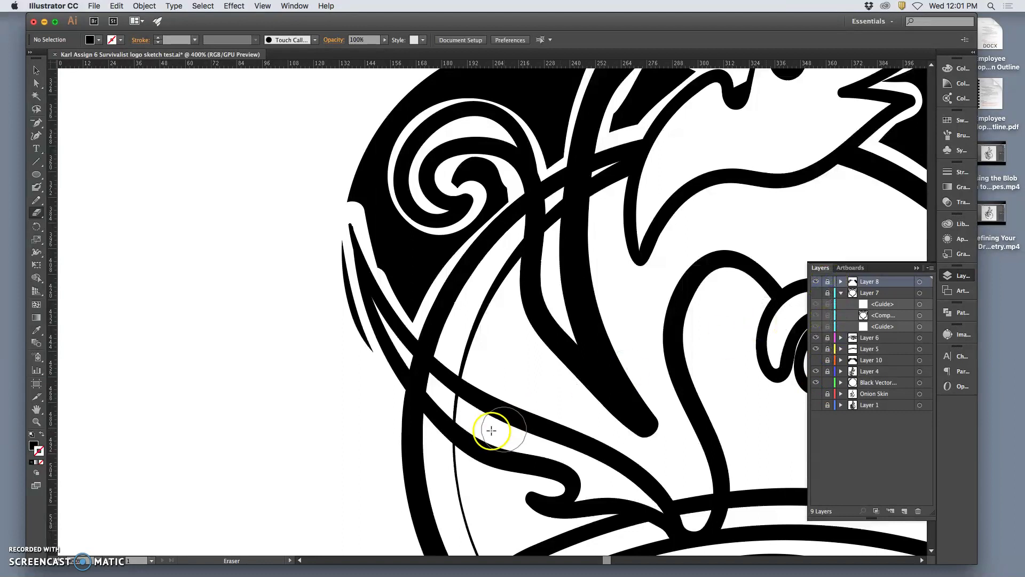
mouse_move(420, 362)
left_mouse_down()
mouse_move(412, 359)
mouse_move(466, 415)
left_mouse_up()
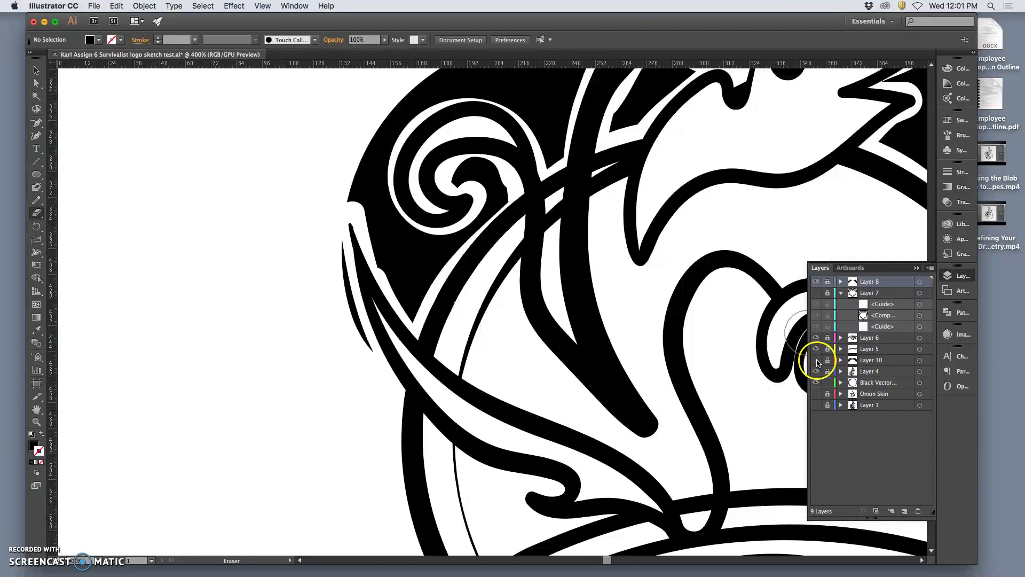
left_click(815, 293)
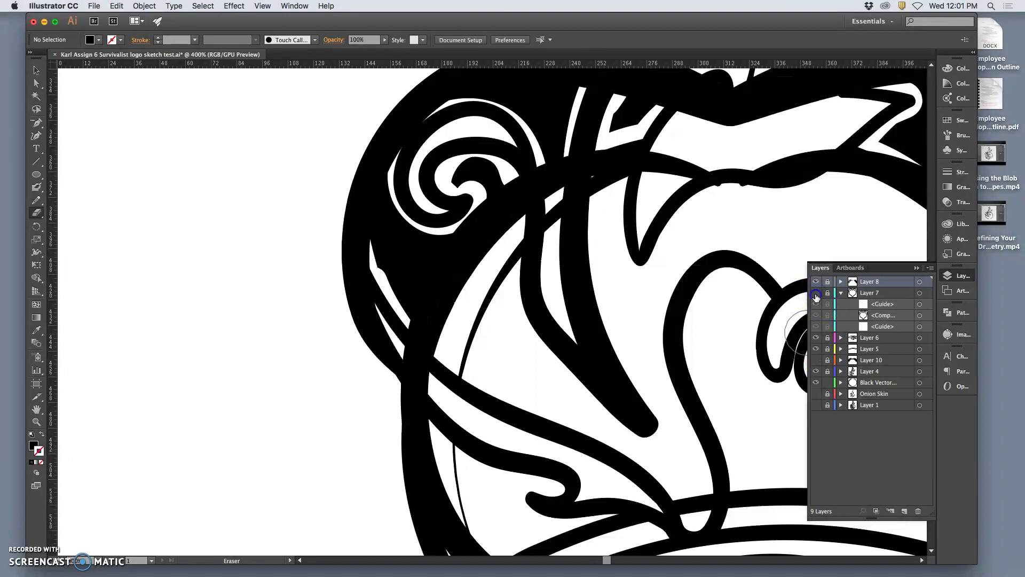
left_click(815, 294)
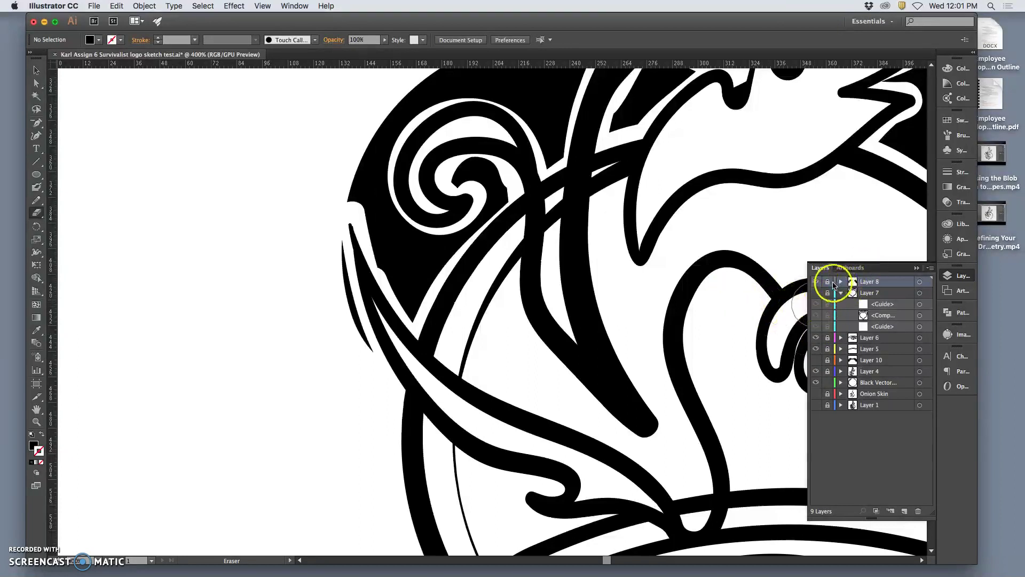
Lock the Black Vector layer, unlock Layer 8, and redraw the left cap's edges beside the pointed leaf and inside the curl with the Pencil
left_click(829, 385)
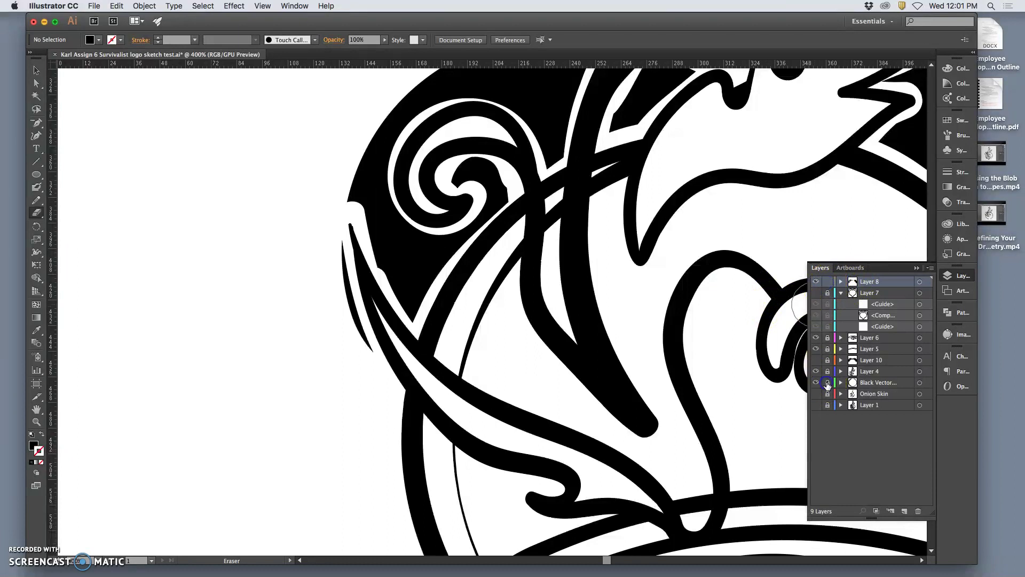
left_click(36, 201)
left_click(374, 230, "super")
mouse_move(372, 233)
left_mouse_down()
mouse_move(348, 201)
mouse_move(368, 202)
left_mouse_up()
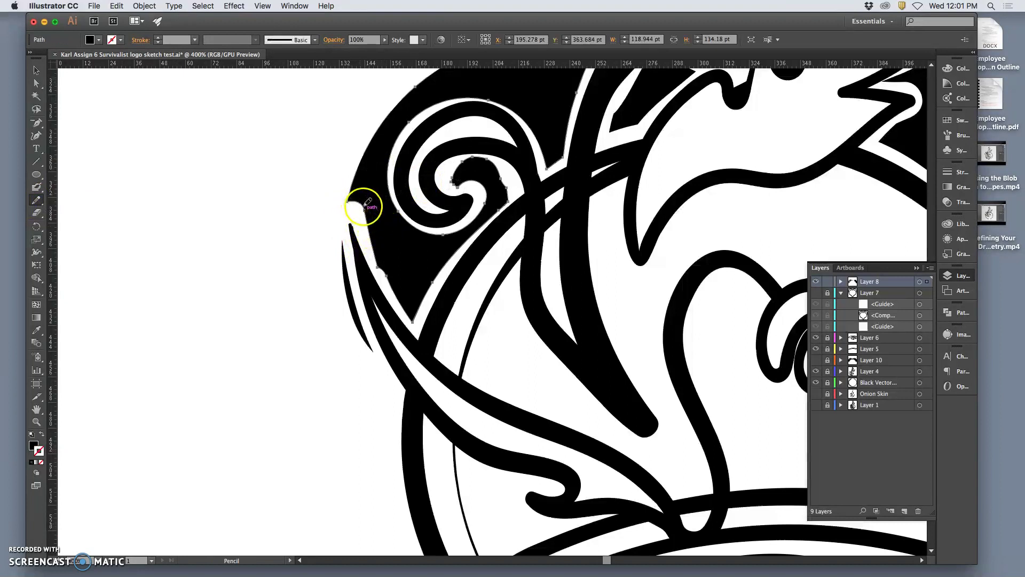
left_click_drag(386, 274, 387, 279)
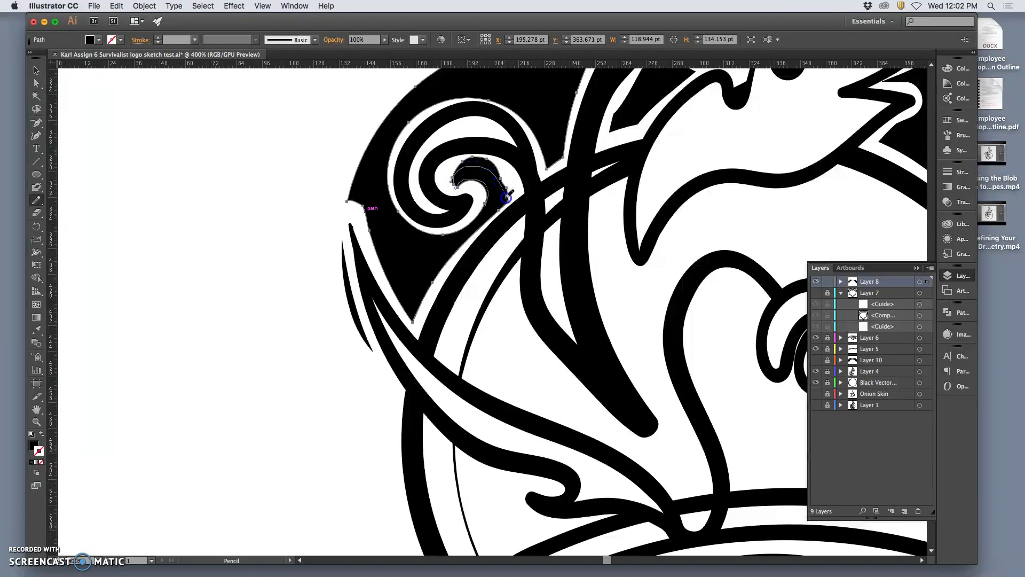
left_click_drag(507, 201, 509, 203)
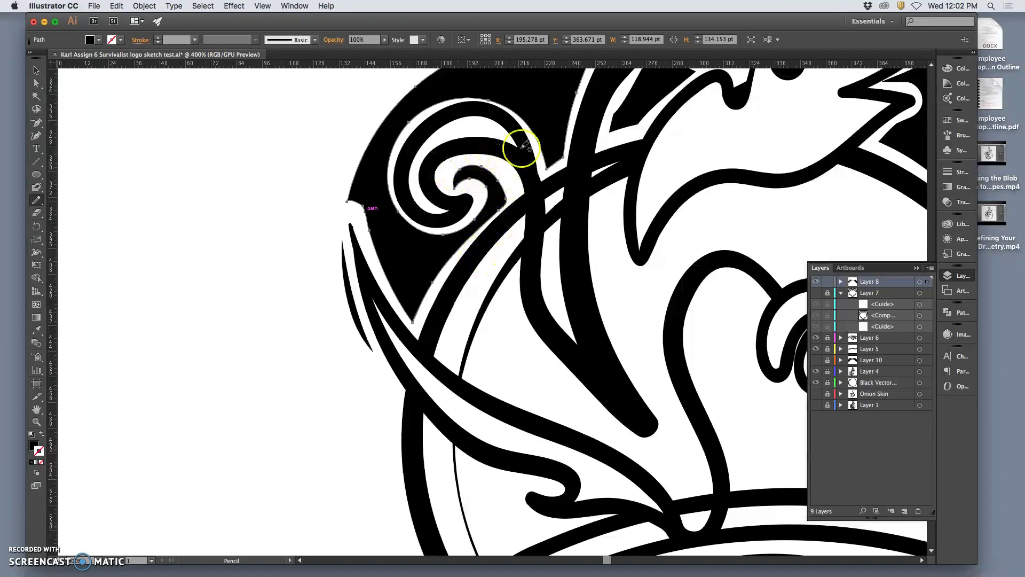
Reshape the small cap piece between the main stem and the large jagged leaf with the Pencil to even out the gap
scroll(587, 161, "up", 5)
scroll(588, 160, "right", 5)
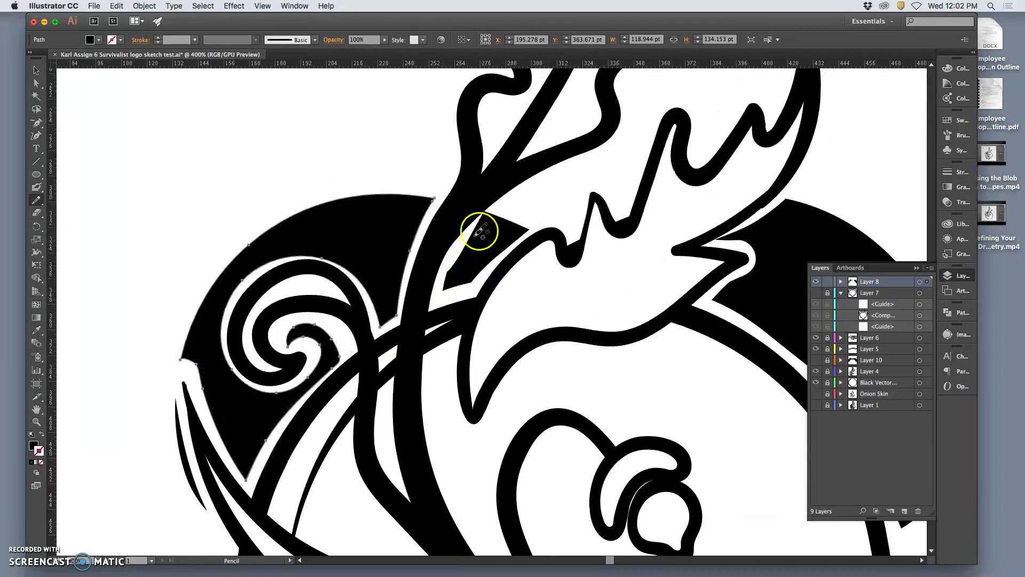
left_click_drag(488, 240, 446, 291)
left_click(482, 248)
key("n")
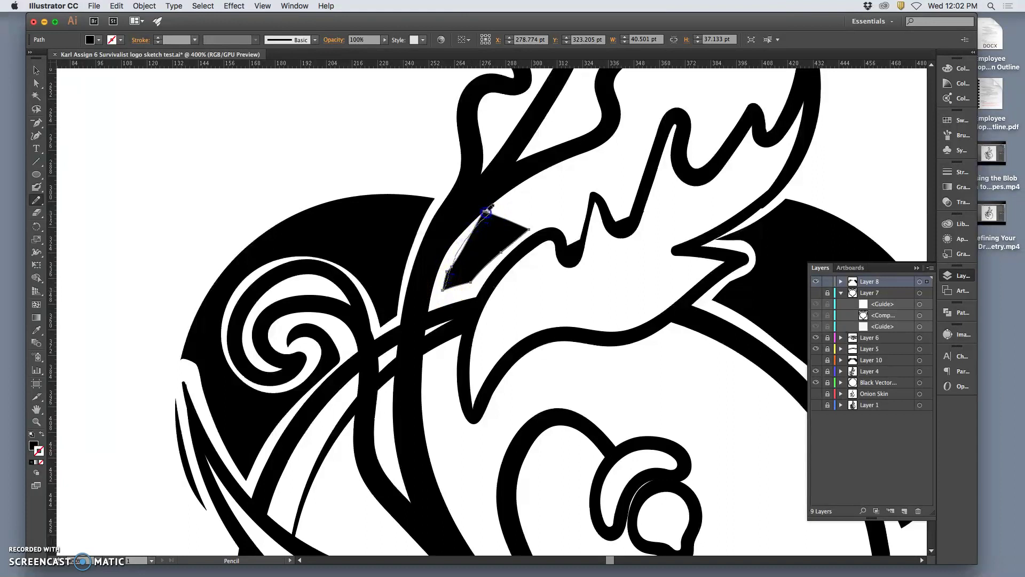
mouse_move(486, 210)
left_mouse_down()
mouse_move(506, 225)
mouse_move(449, 287)
left_mouse_up()
left_click_drag(453, 278, 445, 287)
mouse_move(490, 211)
left_mouse_down()
mouse_move(494, 230)
mouse_move(447, 286)
left_mouse_up()
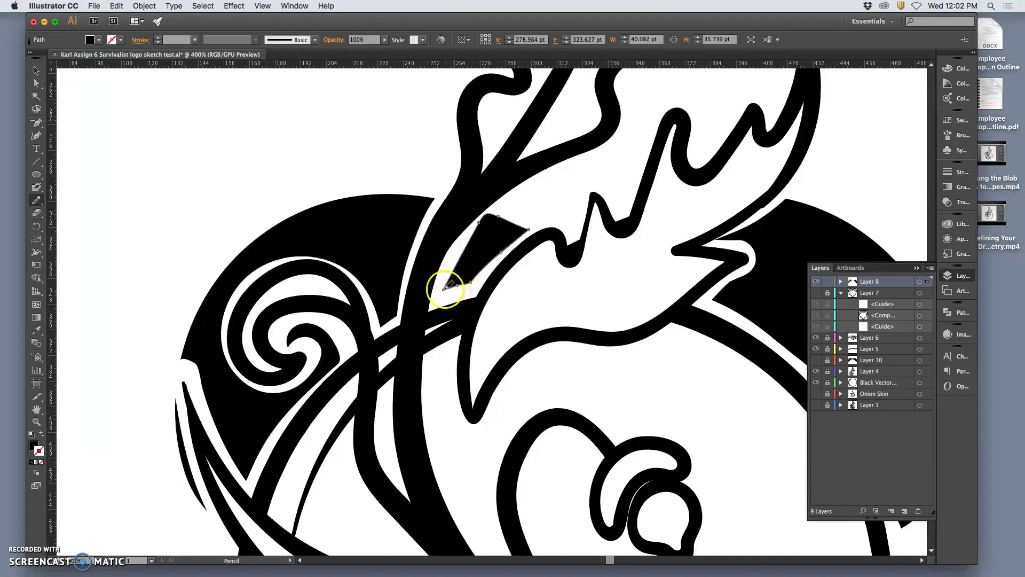
mouse_move(499, 215)
left_mouse_down()
mouse_move(526, 224)
mouse_move(473, 254)
mouse_move(446, 289)
left_mouse_up()
Select the right cap and redraw its edges along the large leaf's tips and the circle with the Pencil
mouse_move(533, 208)
left_mouse_down()
mouse_move(552, 229)
mouse_move(528, 231)
mouse_move(513, 265)
mouse_move(465, 310)
mouse_move(491, 288)
mouse_move(607, 250)
mouse_move(721, 245)
mouse_move(515, 236)
left_mouse_up()
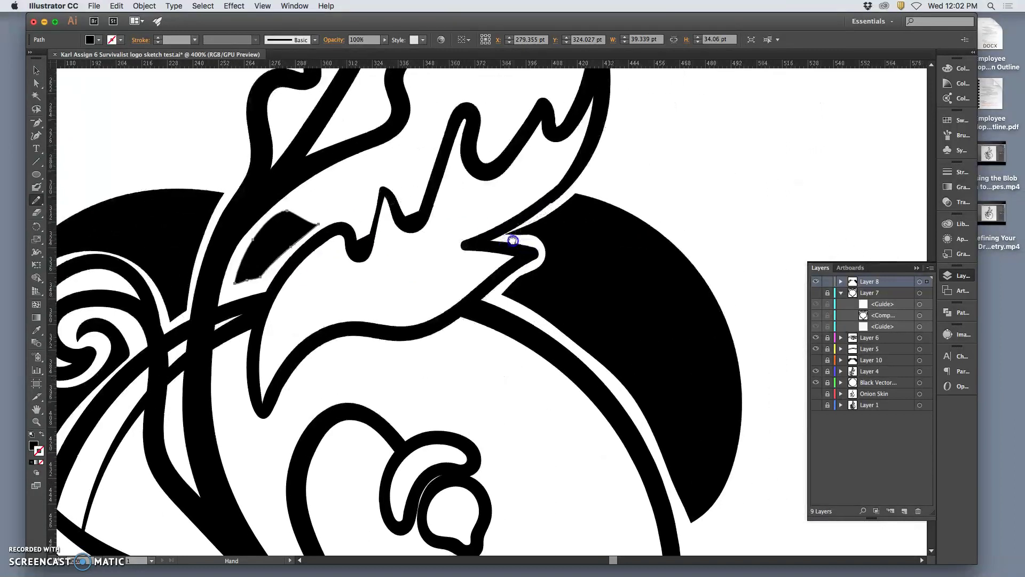
left_click(580, 223, "super")
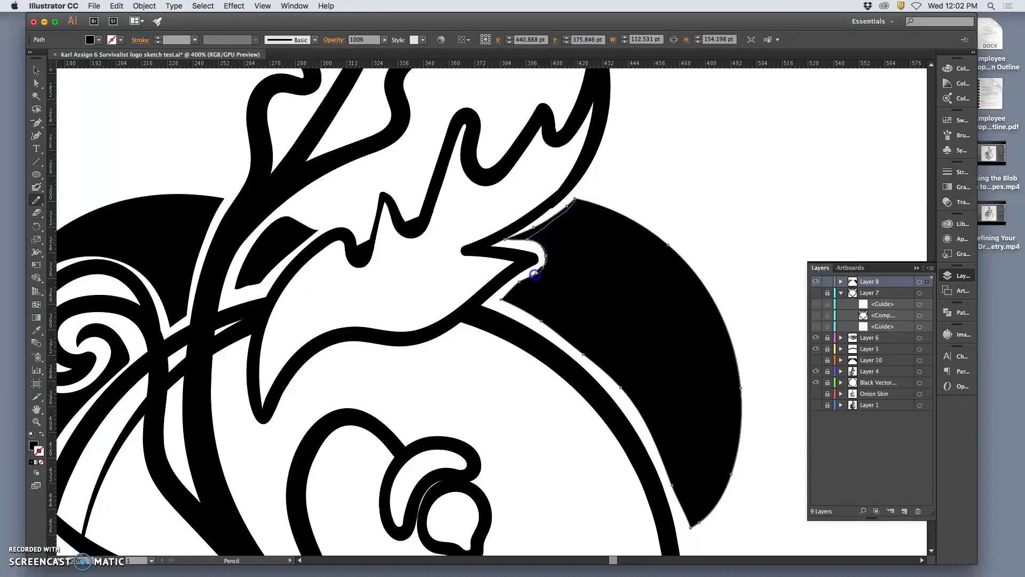
left_click_drag(535, 275, 532, 278)
mouse_move(544, 319)
left_mouse_down()
mouse_move(575, 332)
mouse_move(534, 319)
left_mouse_up()
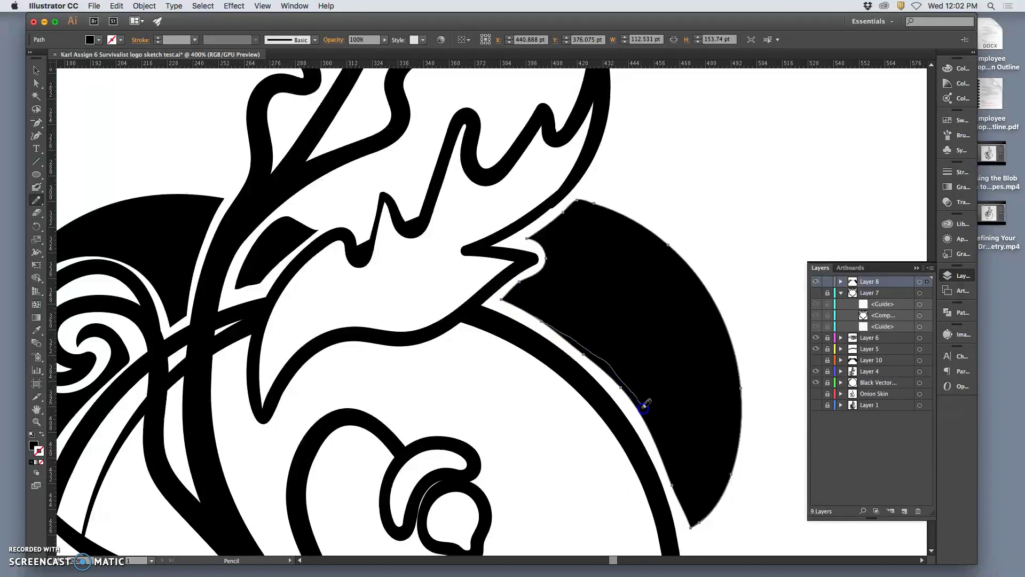
left_click_drag(657, 427, 641, 411)
Smooth the right cap's inner edge along the circle with the Smooth tool
key("space")
left_click_drag(619, 321, 566, 245)
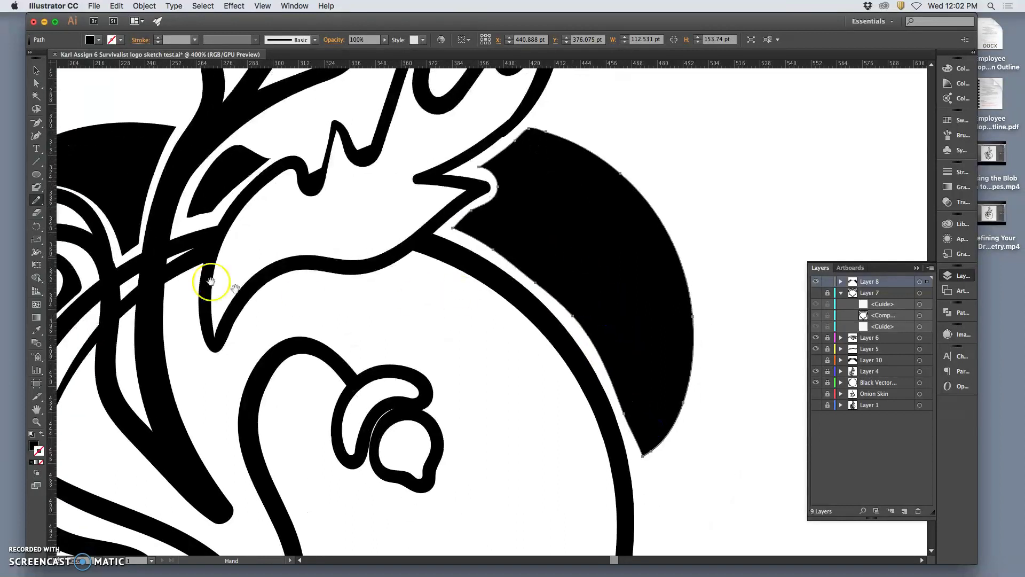
left_click(37, 200)
left_click_drag(52, 205, 86, 226)
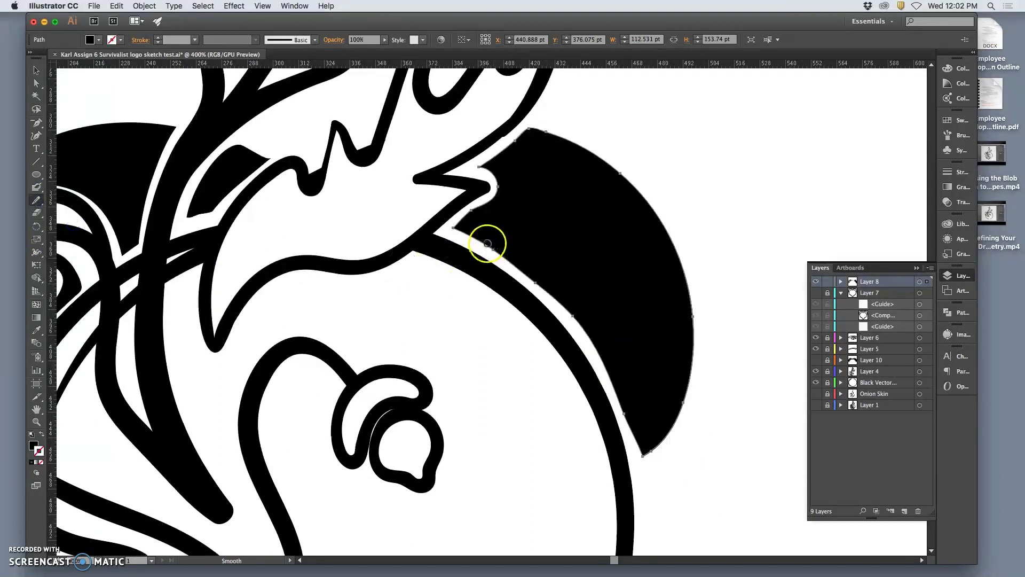
left_click(516, 270)
left_click_drag(579, 315, 602, 353)
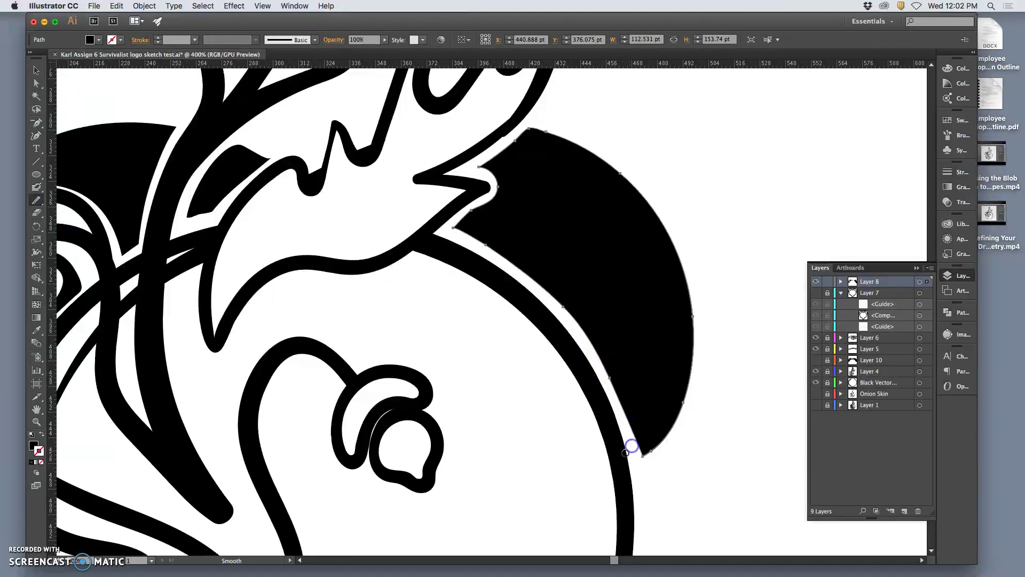
mouse_move(606, 367)
left_mouse_down()
mouse_move(632, 448)
mouse_move(617, 430)
mouse_move(606, 365)
left_mouse_up()
left_click_drag(630, 417, 634, 428)
left_click_drag(615, 388, 629, 437)
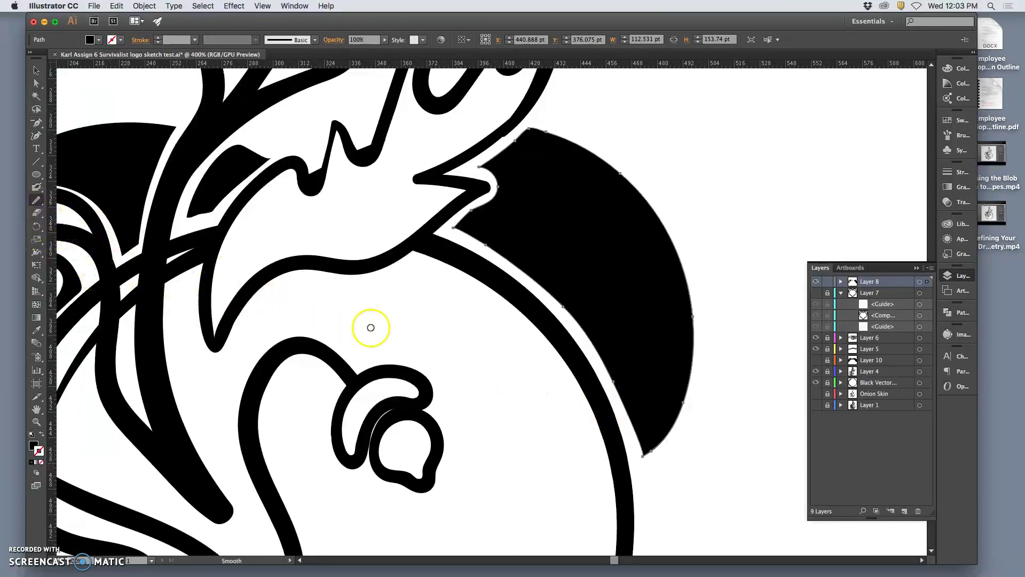
Lock Layer 8, which holds the caps, and unlock Layer 4 for editing the plant artwork
left_click_drag(370, 340, 481, 264)
left_click_drag(525, 236, 421, 334)
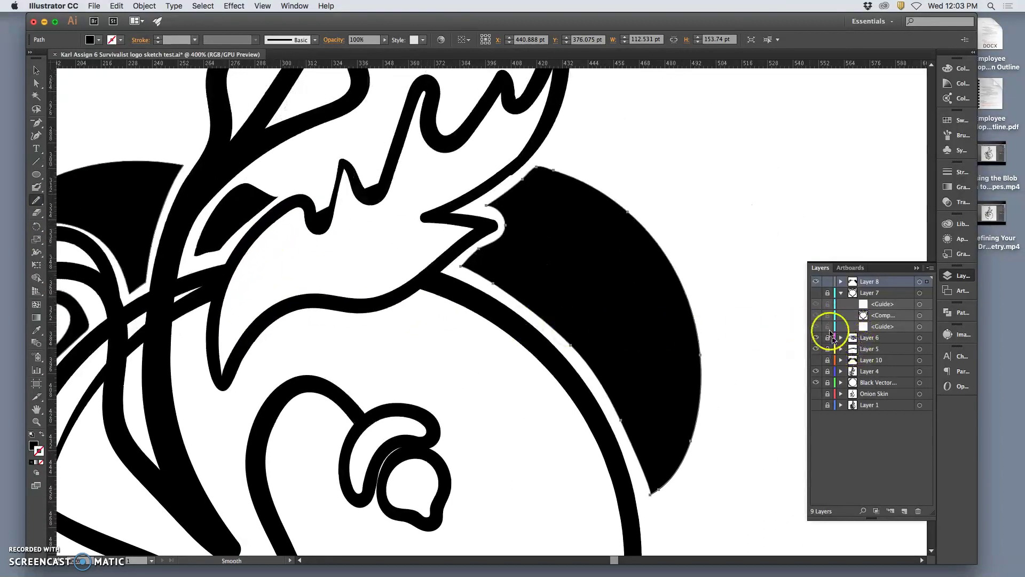
left_click(828, 282)
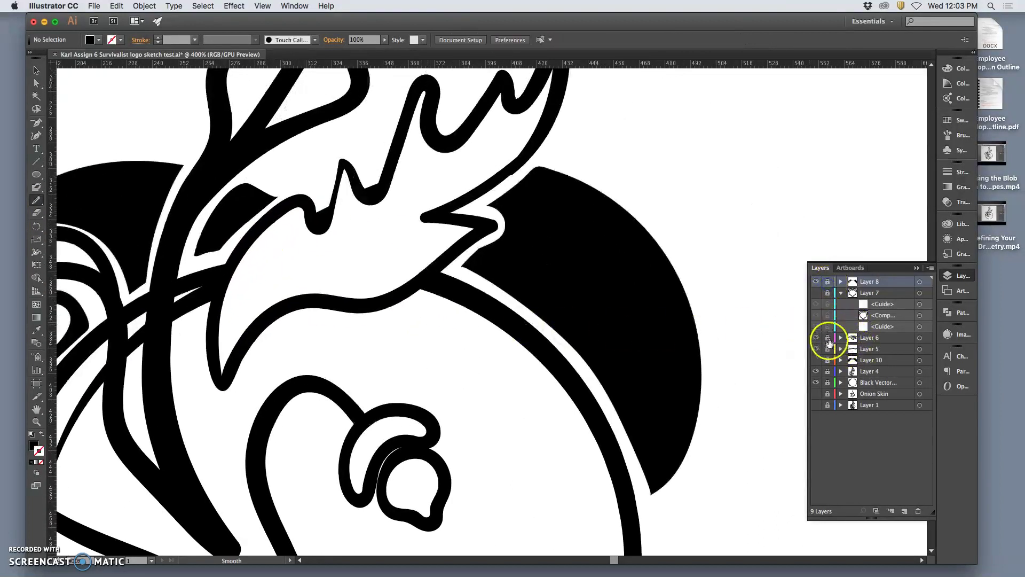
left_click(828, 371)
Select the large jagged leaf's outline and redraw the short stretch of its outer edge beside the right cap's upper tip with the Pencil
key("a")
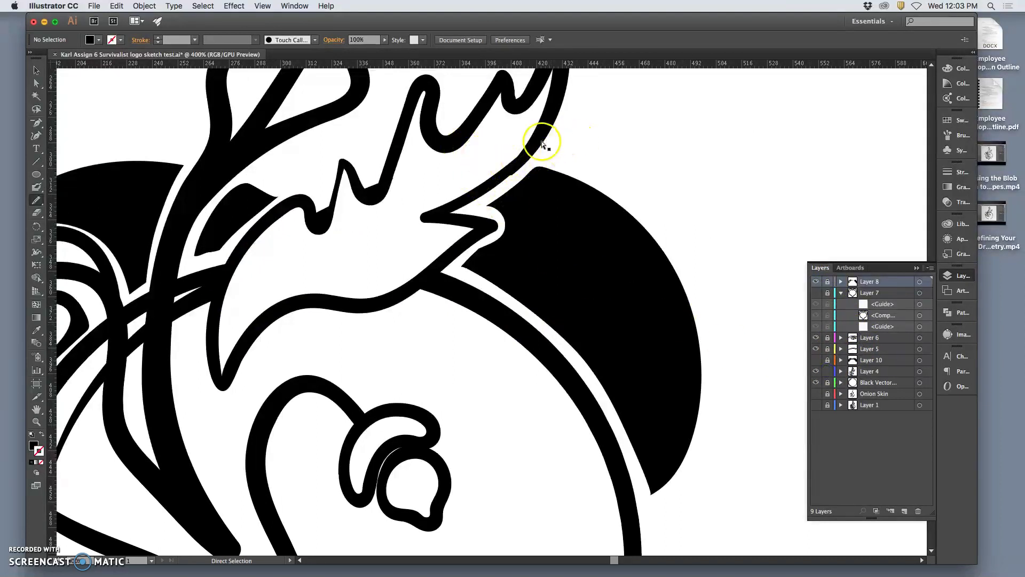
left_click(539, 136)
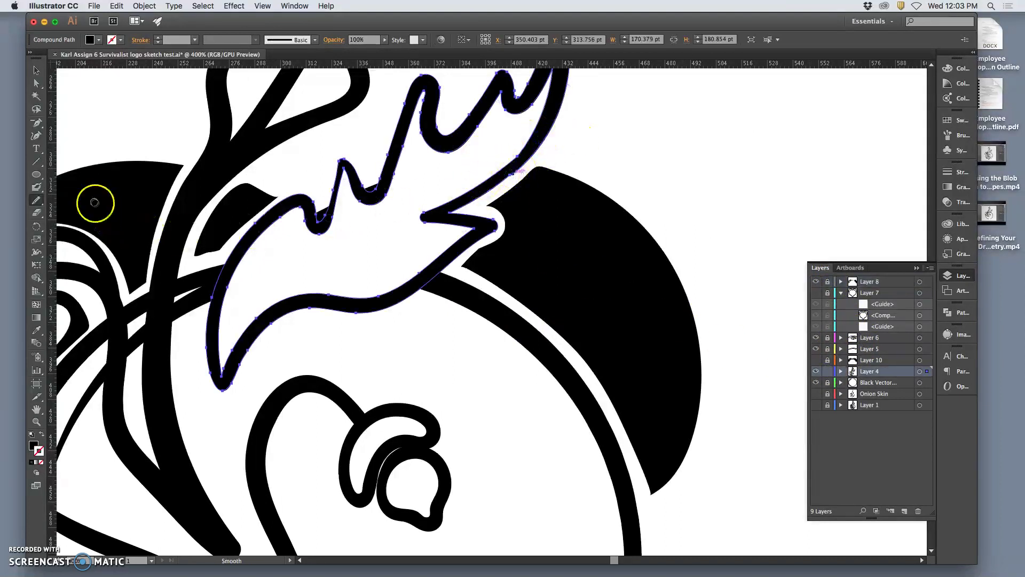
left_click(38, 201)
left_click(85, 213)
mouse_move(508, 178)
left_mouse_down()
mouse_move(565, 156)
mouse_move(519, 169)
left_mouse_up()
key("a")
left_click(585, 155)
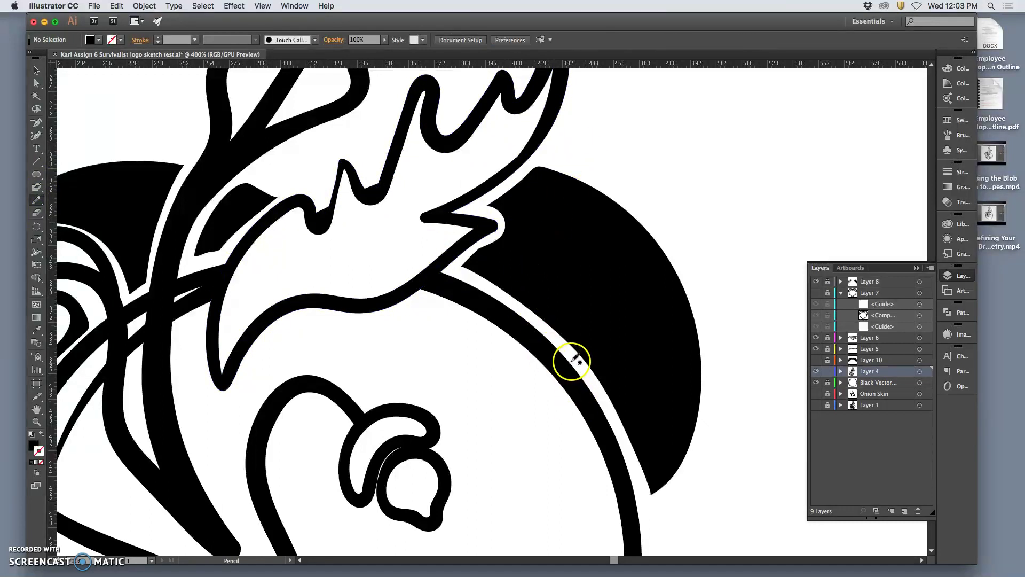
Save the changes to the current logo sketch document
key("super+minus")
key("super+minus")
key("super+minus")
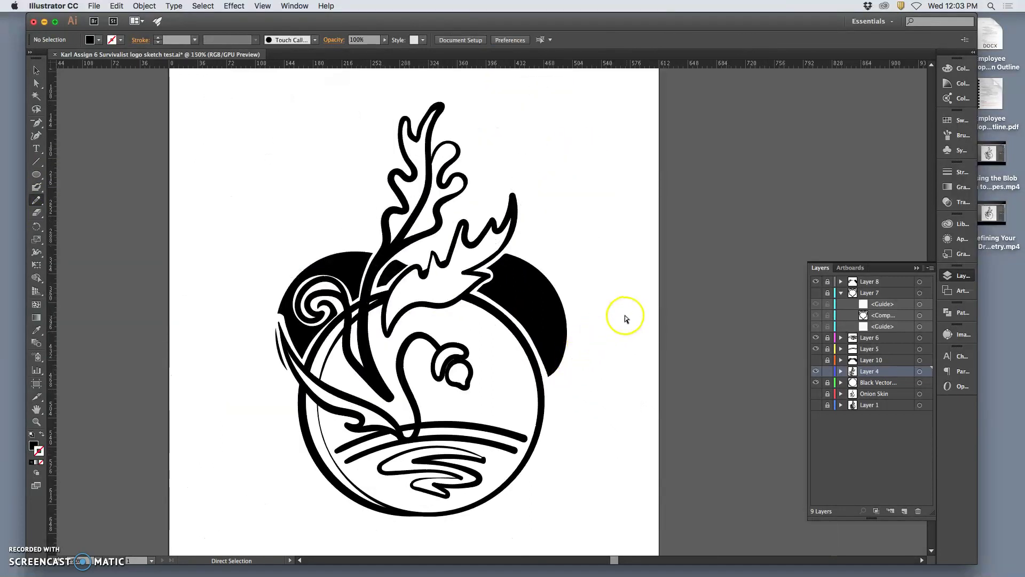
key("super+minus")
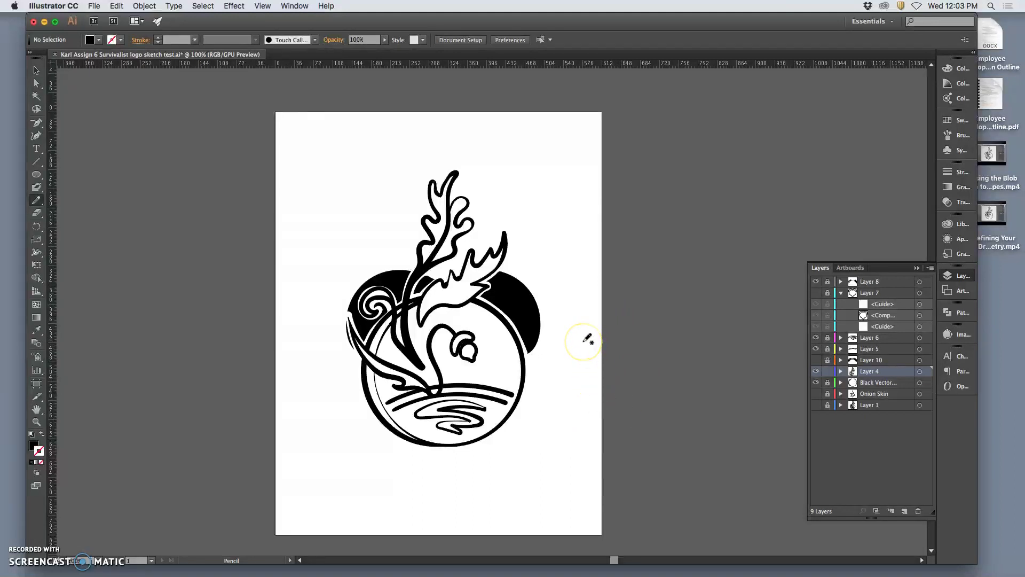
key("super+s")
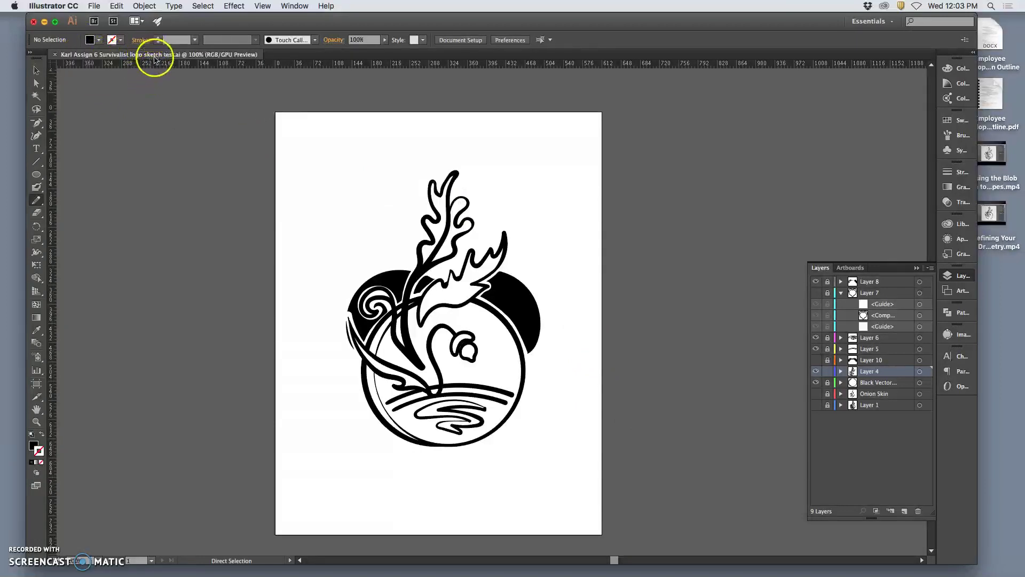
Save a new Adobe Illustrator (ai) version on the Desktop, adding "black" before "logo" in the file name and removing "sketch test"
left_click(93, 8)
left_click(118, 96)
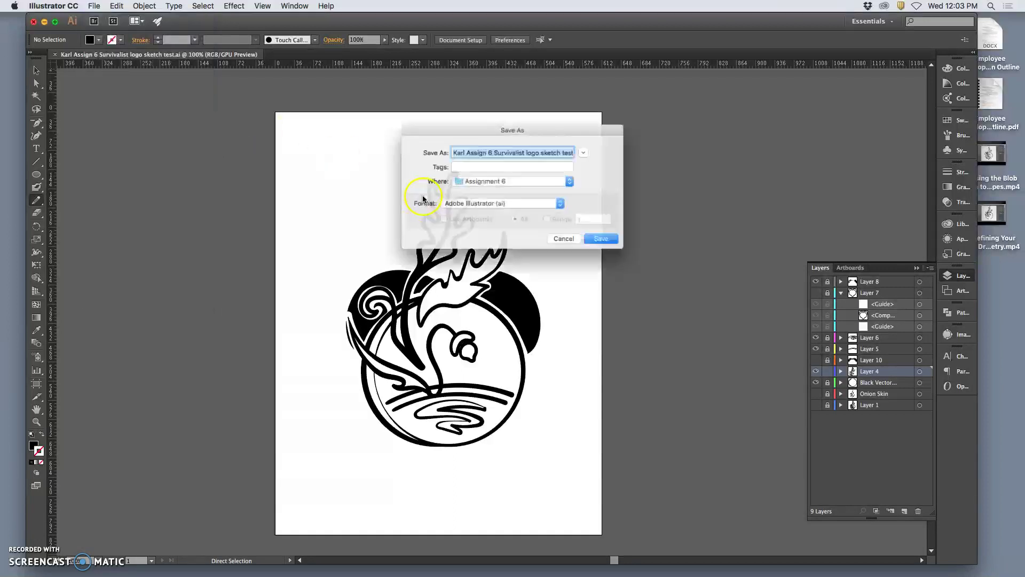
left_click(532, 149)
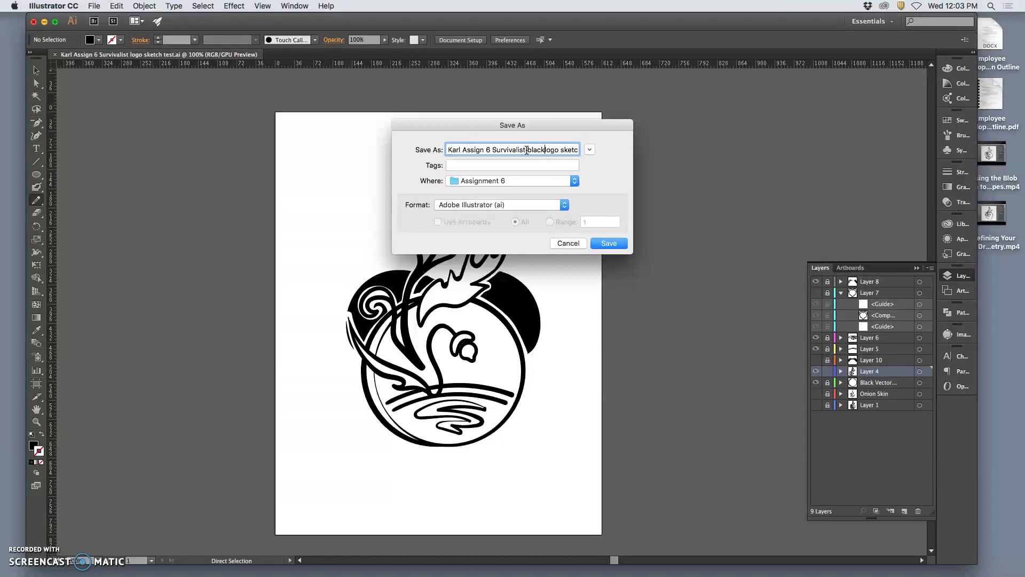
left_click_drag(597, 149, 576, 150)
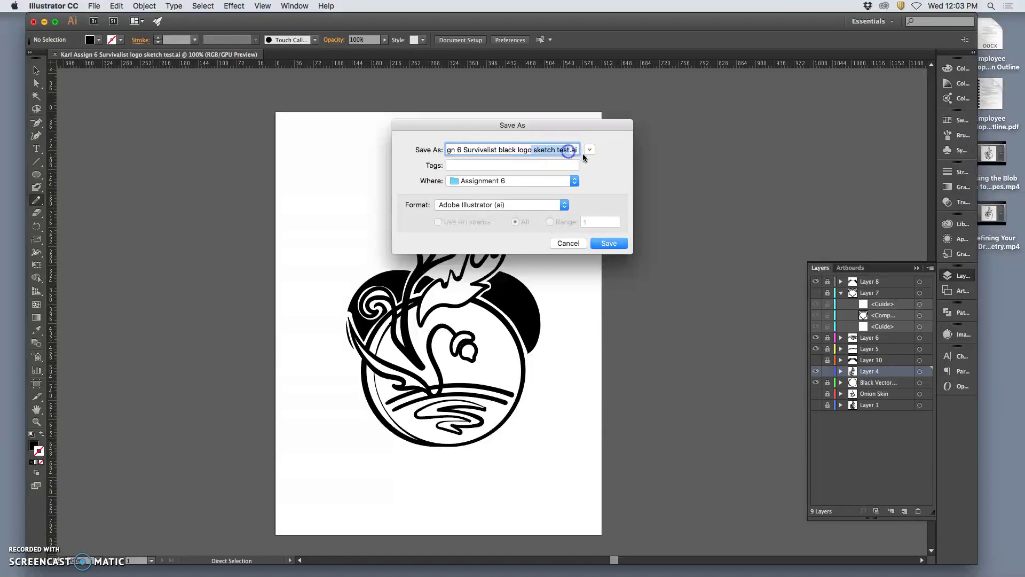
key("BackSpace")
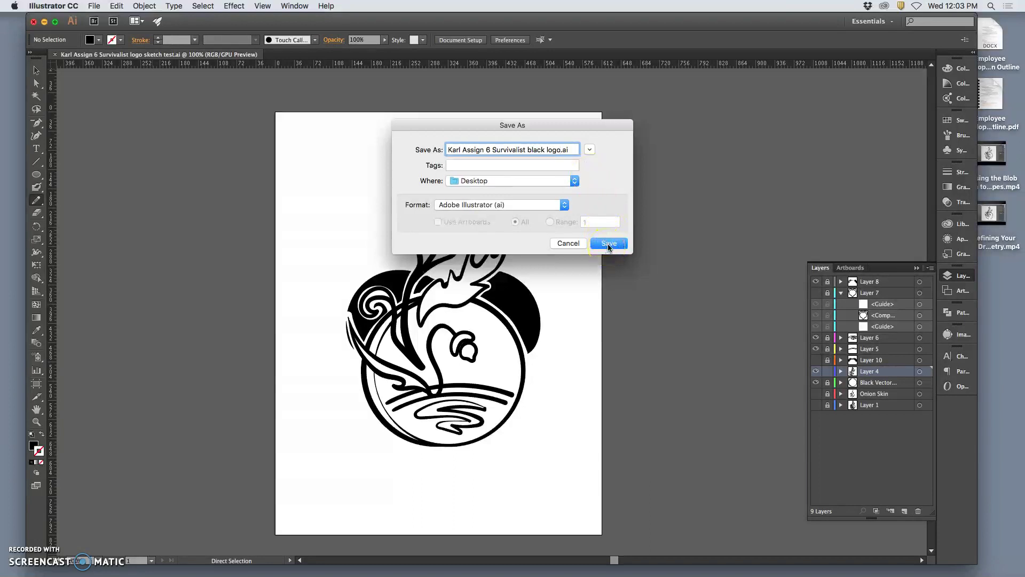
left_click(608, 244)
left_click(615, 439)
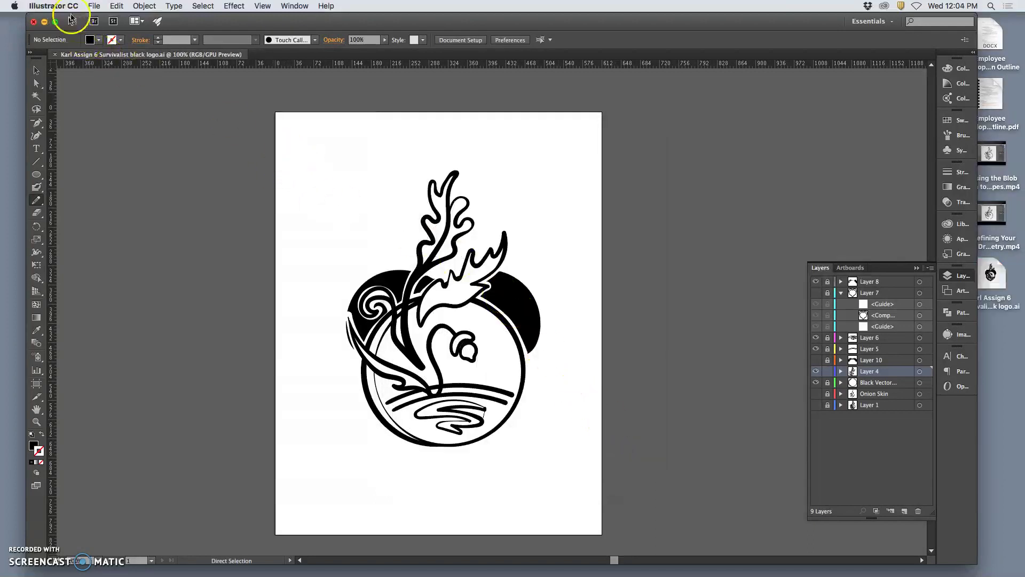
Save the black logo to the Desktop in Illustrator EPS (eps) format with the default Illustrator CC EPS options
left_click(94, 5)
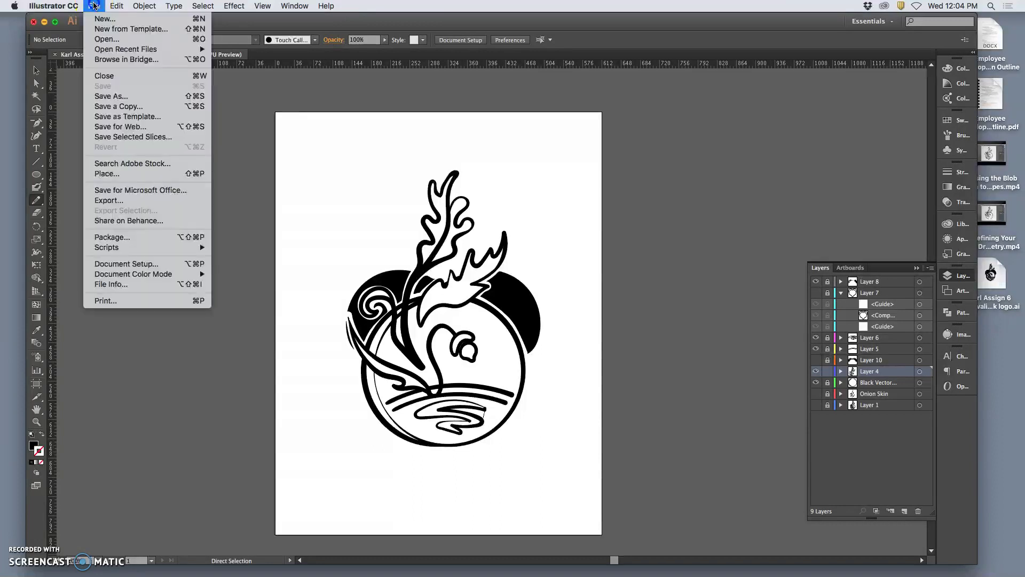
left_click(102, 102)
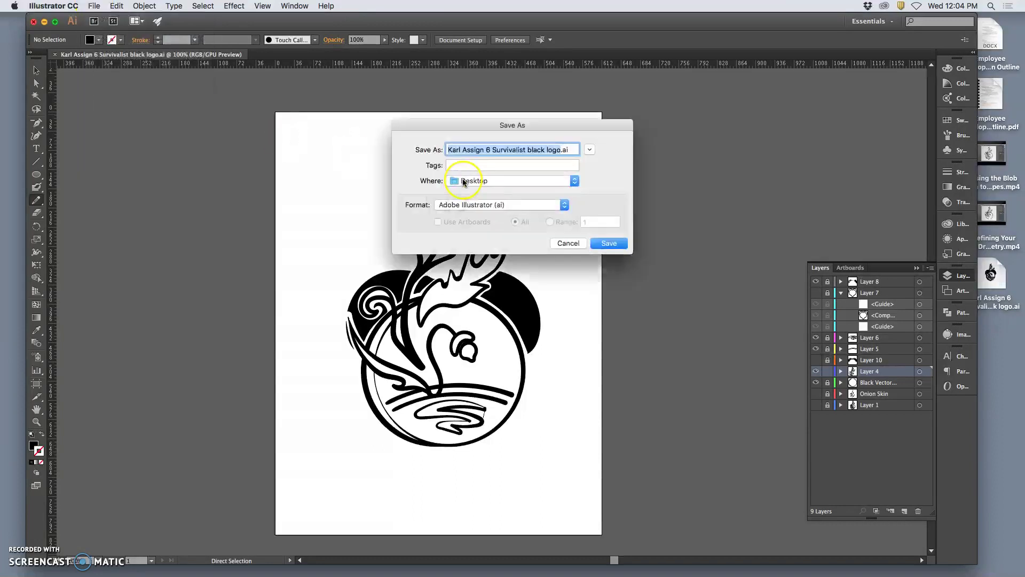
left_click(494, 205)
left_click(492, 213)
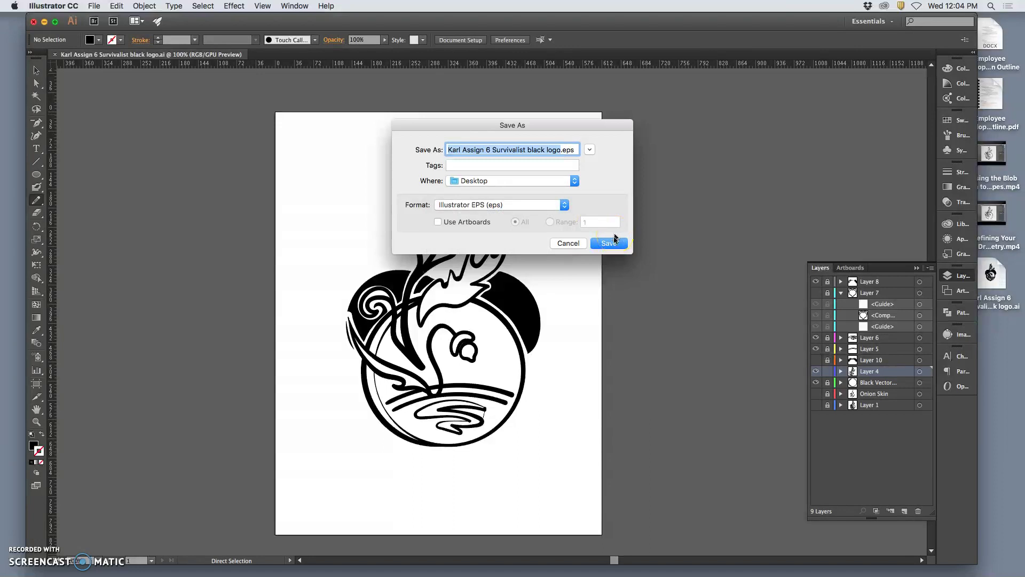
left_click(610, 243)
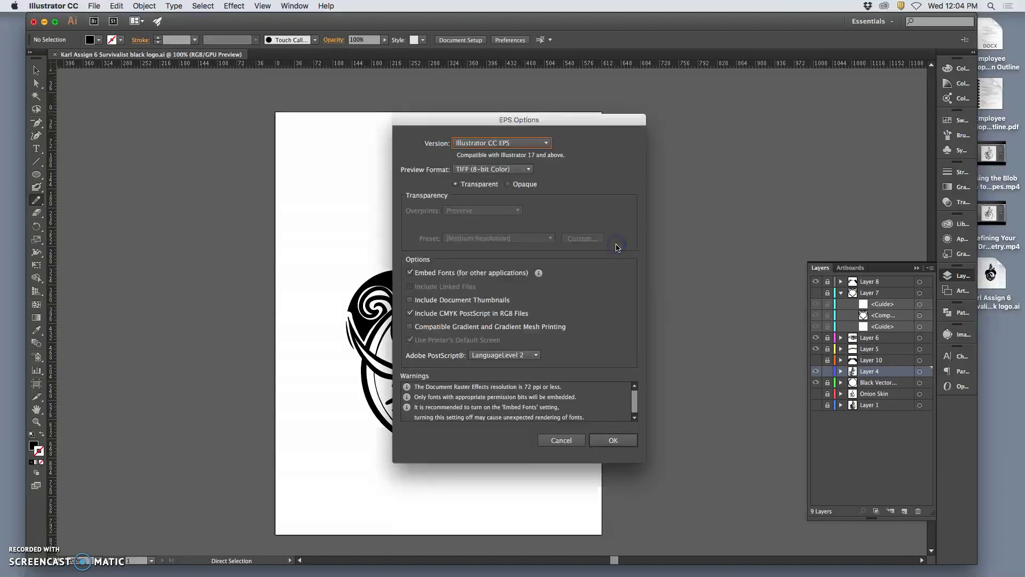
left_click(615, 440)
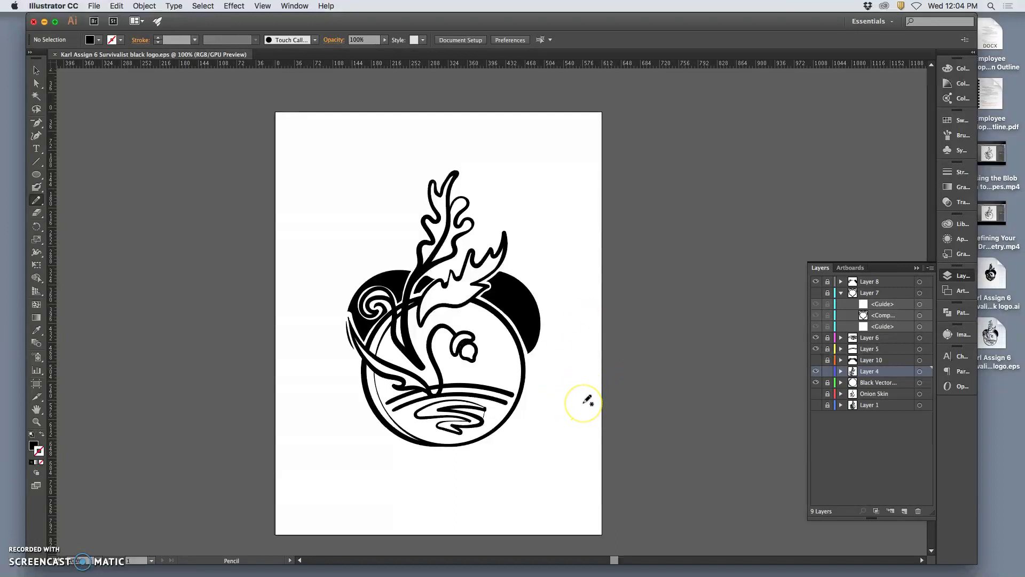
scroll(549, 419, "down", 3)
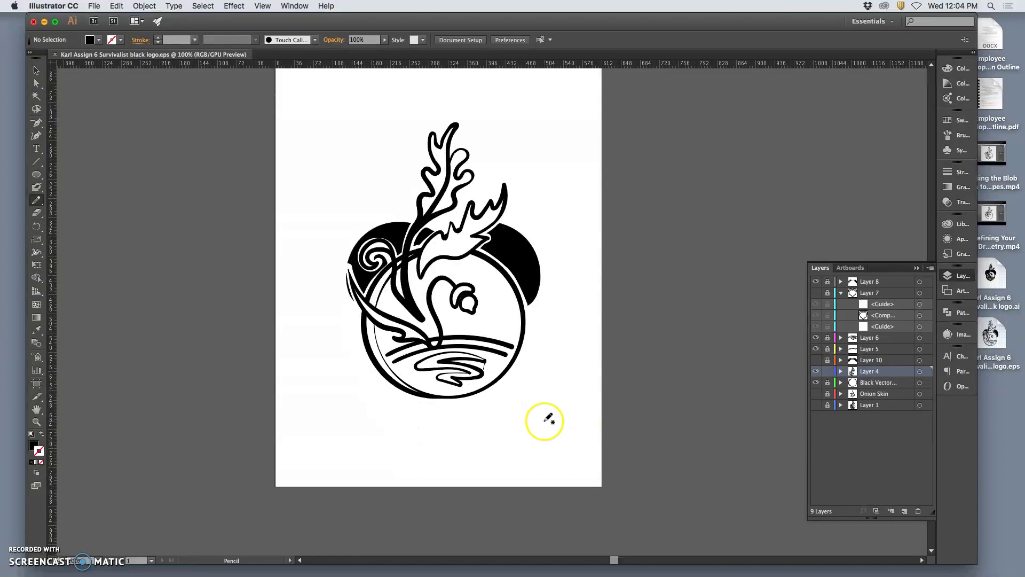
key("super+equal")
key("super+equal")
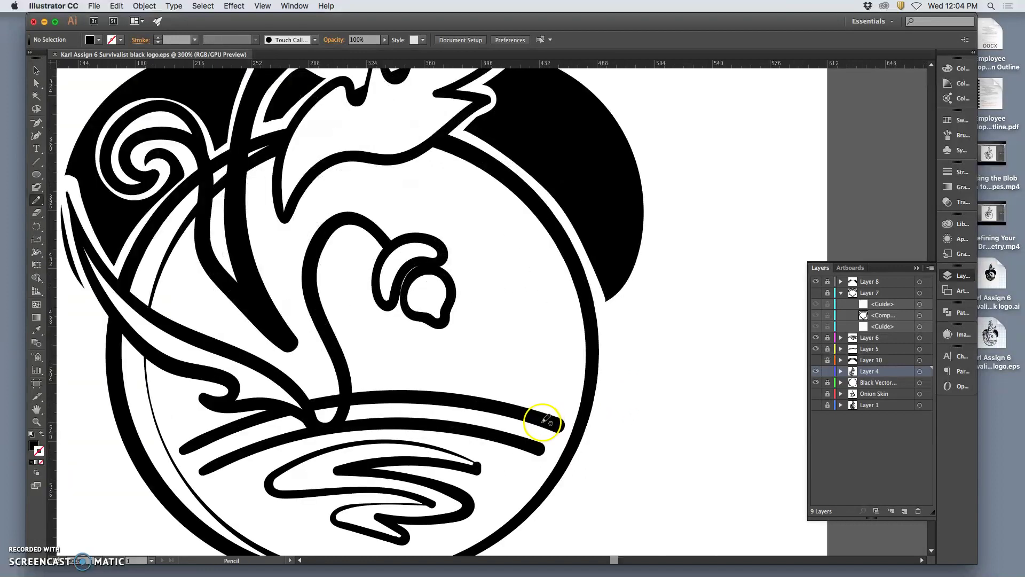